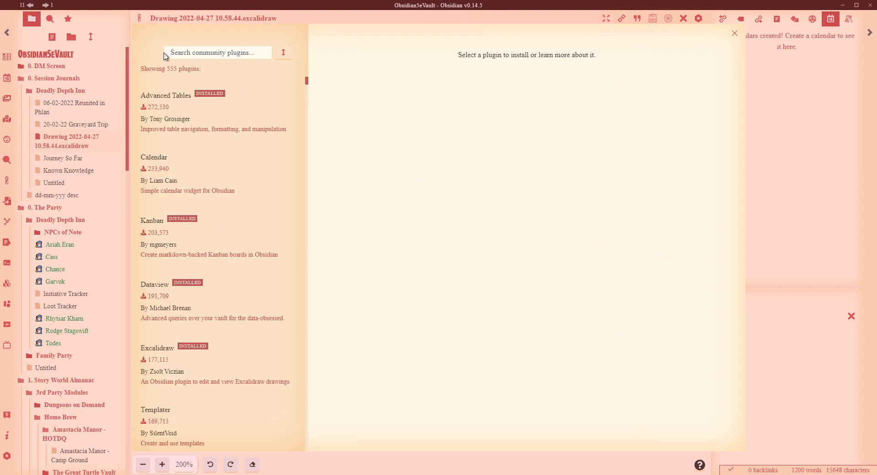
Search the community plugins for "Draw" and look over the Excalidraw plugin's description page
{"action": "type", "text": "Draw"}
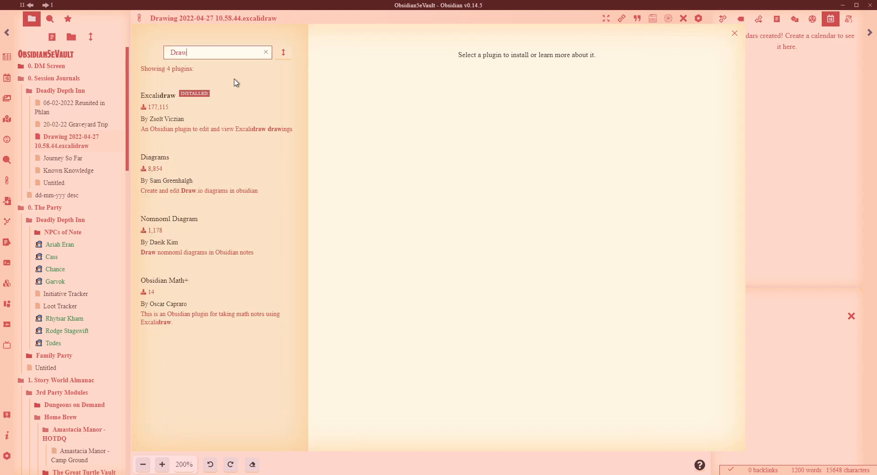
{"action": "left_click", "coordinate": [213, 114]}
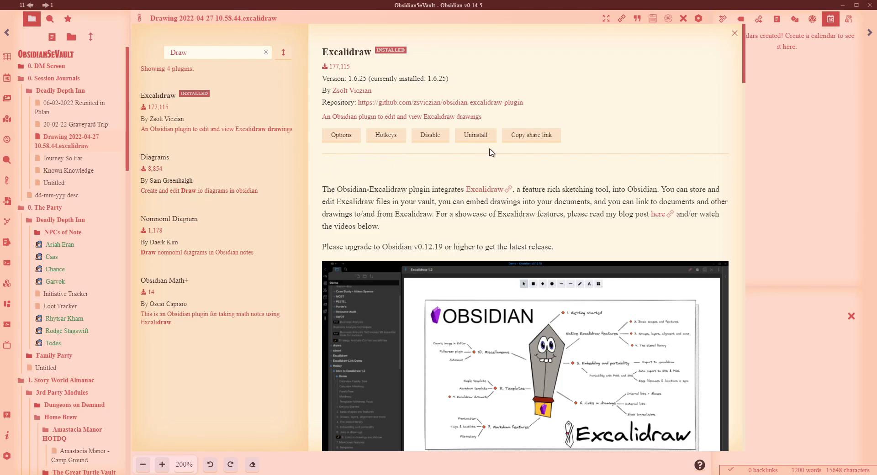
{"action": "scroll", "coordinate": [388, 157], "scroll_direction": "down", "scroll_amount": 4}
{"action": "scroll", "coordinate": [430, 108], "scroll_direction": "up", "scroll_amount": 2}
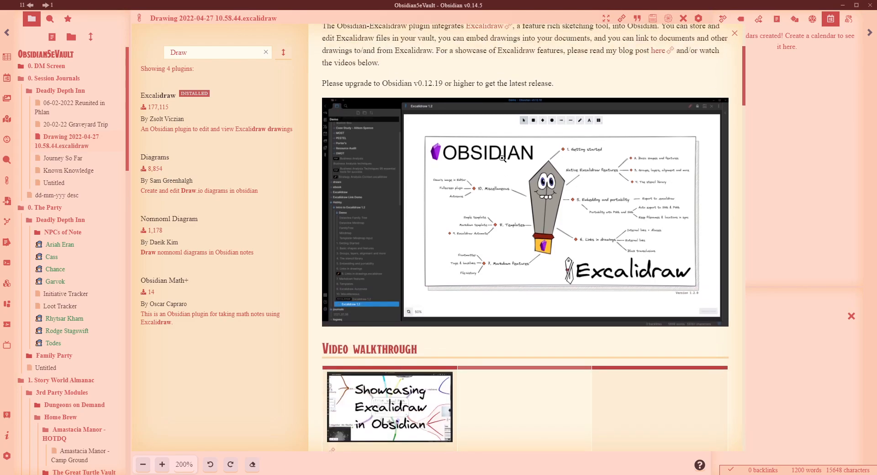
{"action": "scroll", "coordinate": [635, 149], "scroll_direction": "down", "scroll_amount": 2}
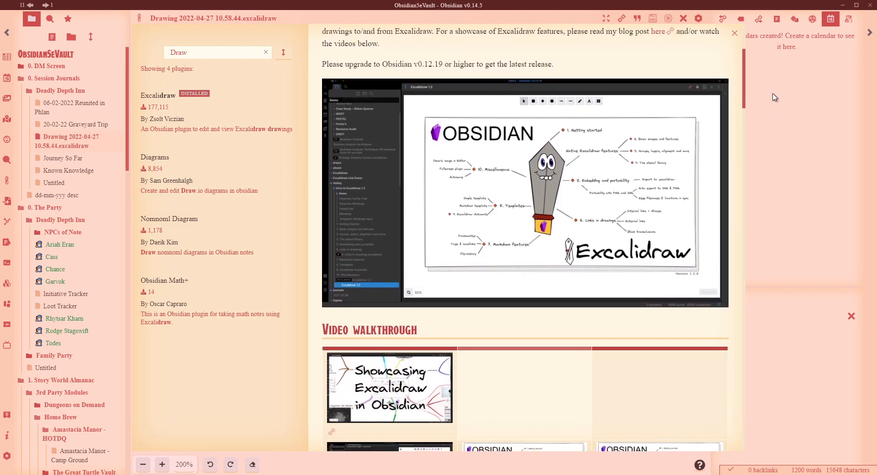
{"action": "key", "text": "Escape"}
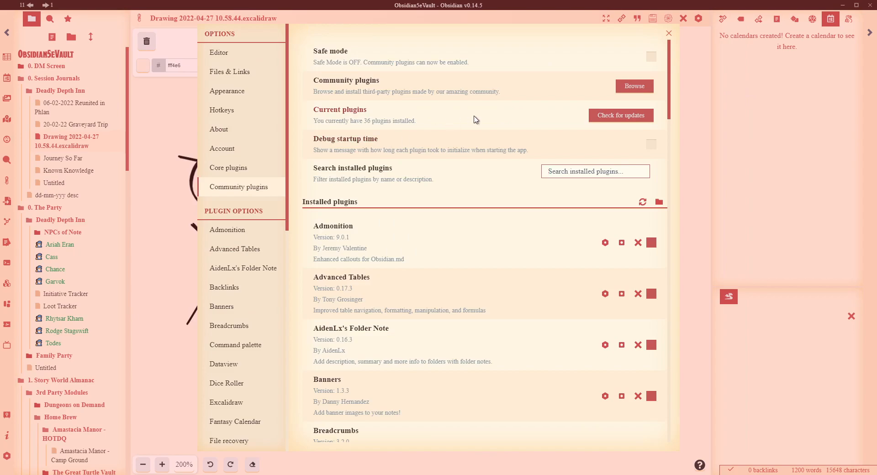
Browse the community plugins for "draw" and review Excalidraw's video walkthrough and key features, leaving the settings when done
{"action": "left_click", "coordinate": [620, 89]}
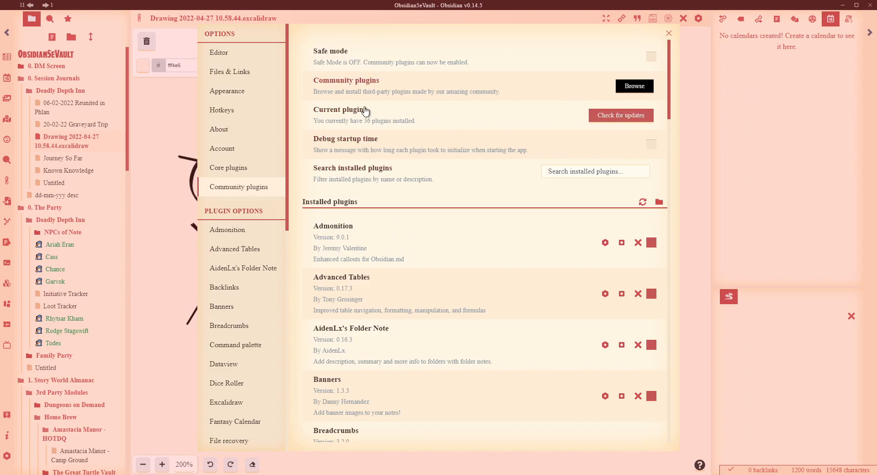
{"action": "type", "text": "draw"}
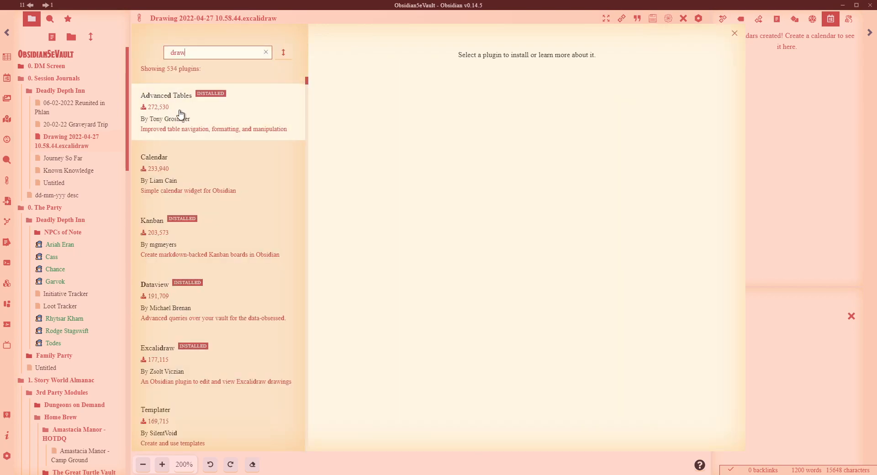
{"action": "left_click", "coordinate": [162, 119]}
{"action": "scroll", "coordinate": [642, 199], "scroll_direction": "down", "scroll_amount": 7}
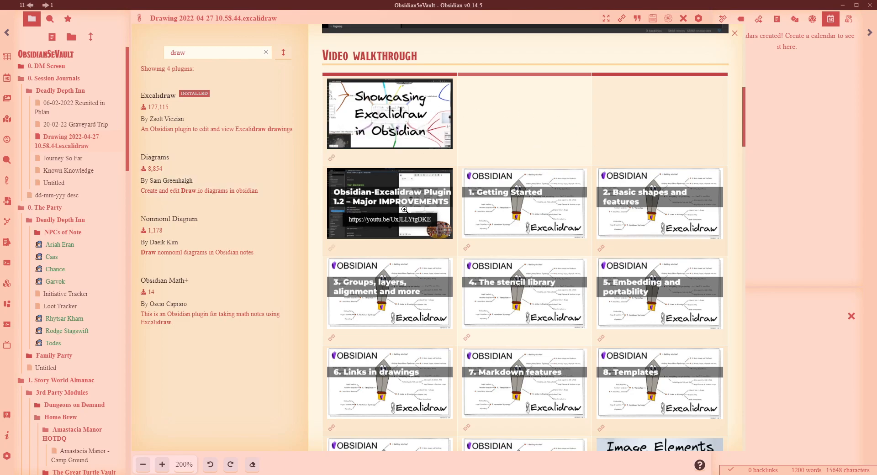
{"action": "scroll", "coordinate": [649, 210], "scroll_direction": "down", "scroll_amount": 2}
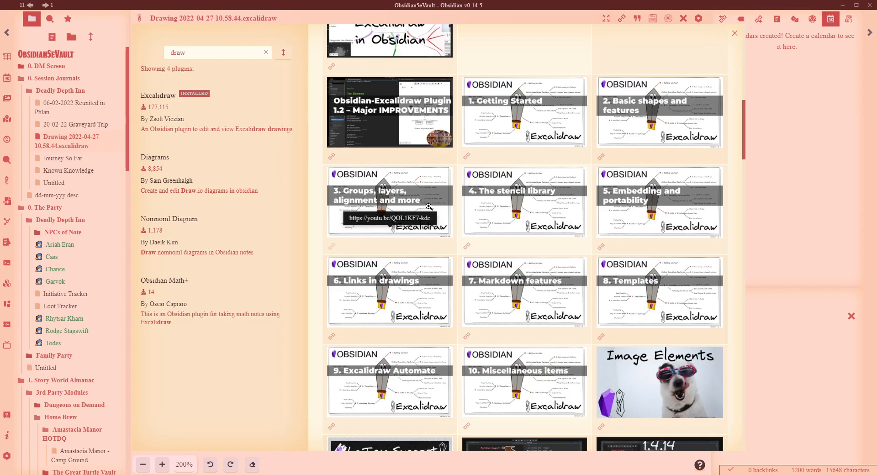
{"action": "scroll", "coordinate": [476, 225], "scroll_direction": "down", "scroll_amount": 2}
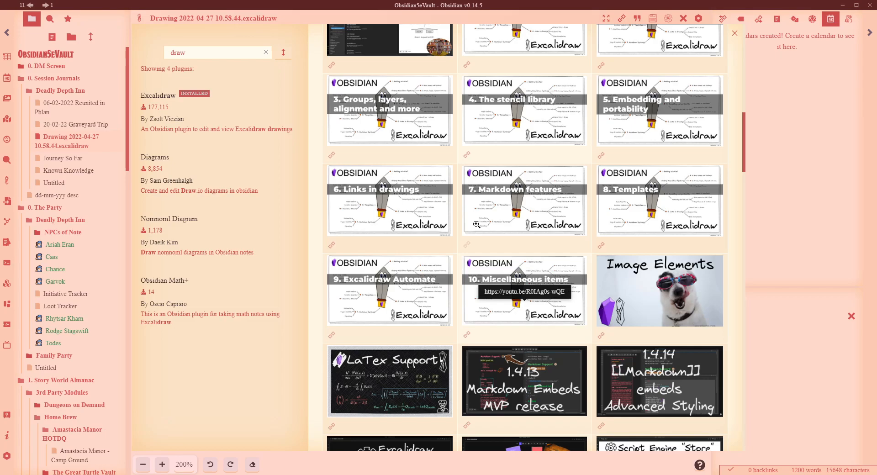
{"action": "scroll", "coordinate": [552, 240], "scroll_direction": "down", "scroll_amount": 5}
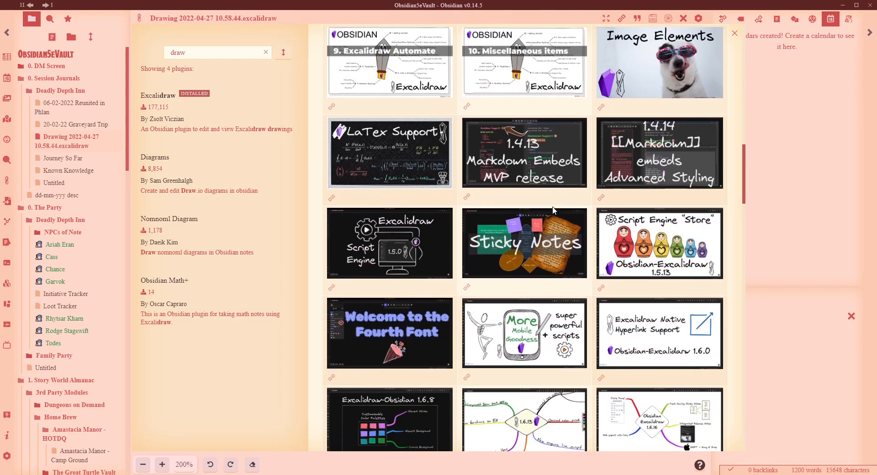
{"action": "scroll", "coordinate": [550, 213], "scroll_direction": "up", "scroll_amount": 5}
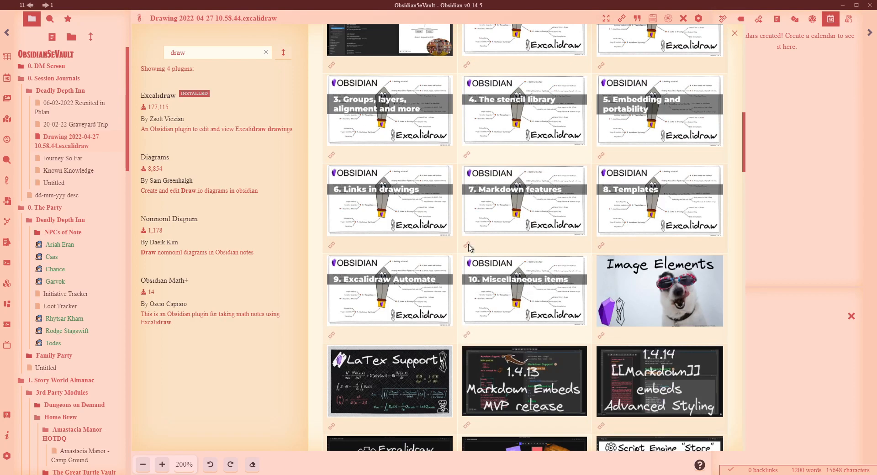
{"action": "scroll", "coordinate": [566, 196], "scroll_direction": "down", "scroll_amount": 6}
{"action": "scroll", "coordinate": [605, 231], "scroll_direction": "down", "scroll_amount": 2}
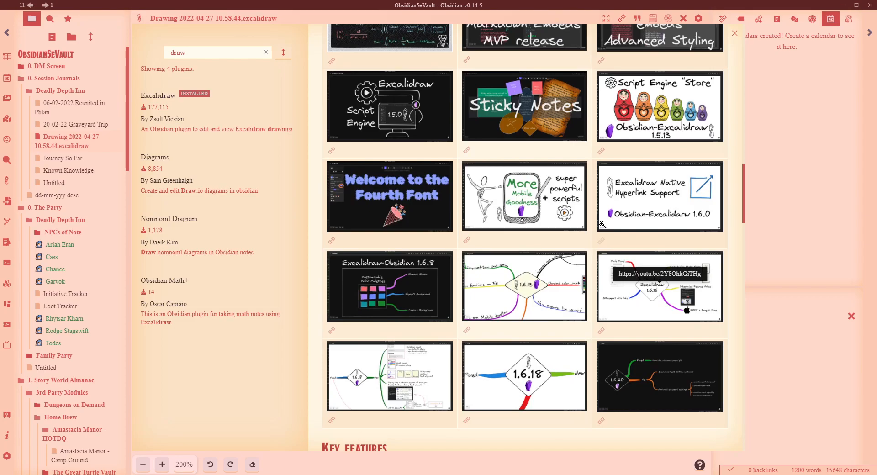
{"action": "scroll", "coordinate": [602, 224], "scroll_direction": "down", "scroll_amount": 5}
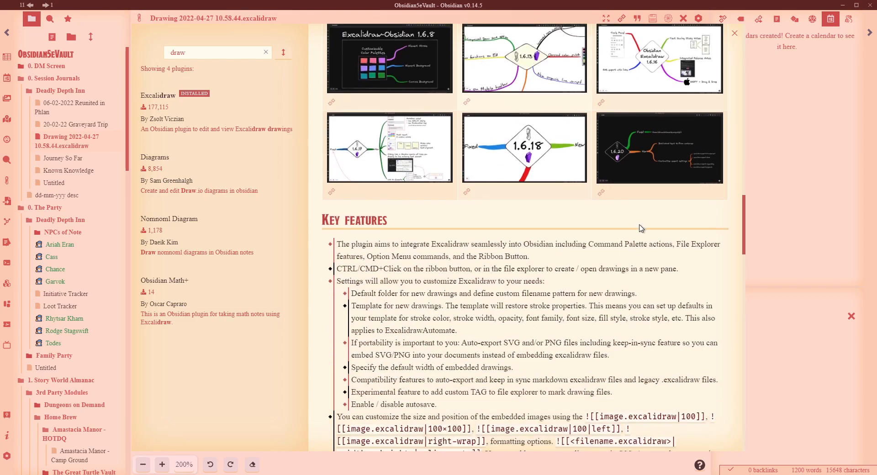
{"action": "scroll", "coordinate": [642, 243], "scroll_direction": "up", "scroll_amount": 6}
{"action": "scroll", "coordinate": [642, 243], "scroll_direction": "up", "scroll_amount": 3}
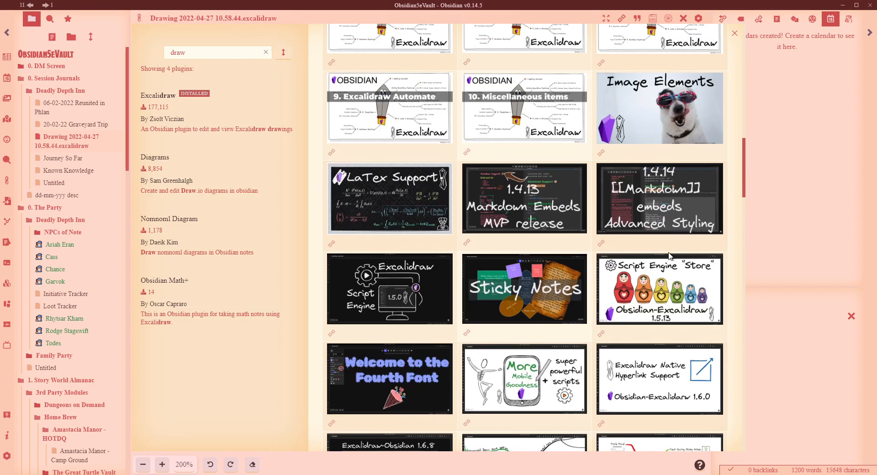
{"action": "left_click", "coordinate": [736, 35]}
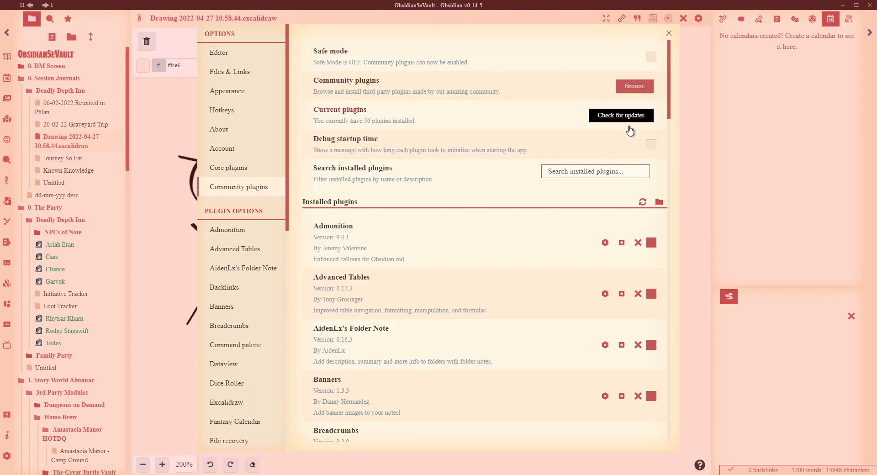
{"action": "left_click", "coordinate": [668, 35]}
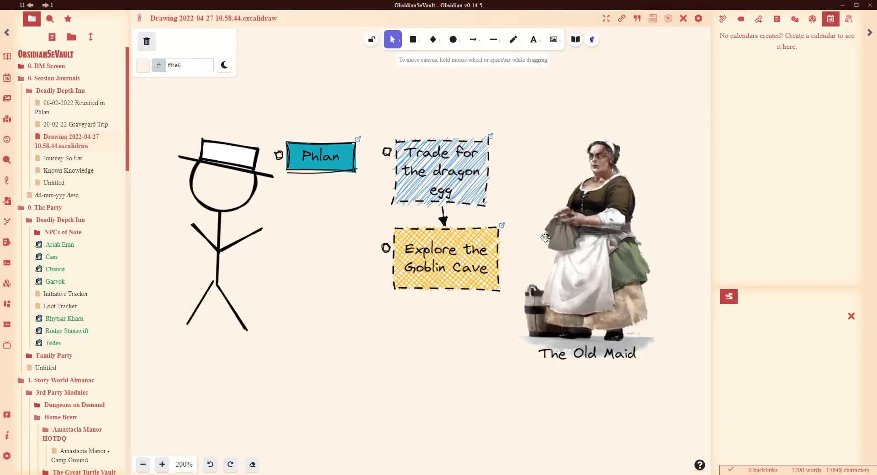
Create a new Excalidraw drawing from the Untitled note in the Deadly Depth Inn session journal folder
{"action": "left_click", "coordinate": [56, 192]}
{"action": "left_click", "coordinate": [54, 184]}
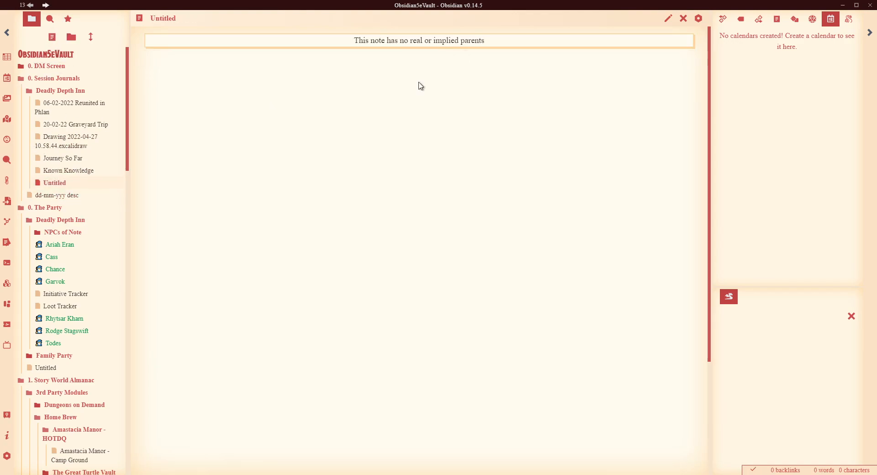
{"action": "left_click", "coordinate": [699, 18]}
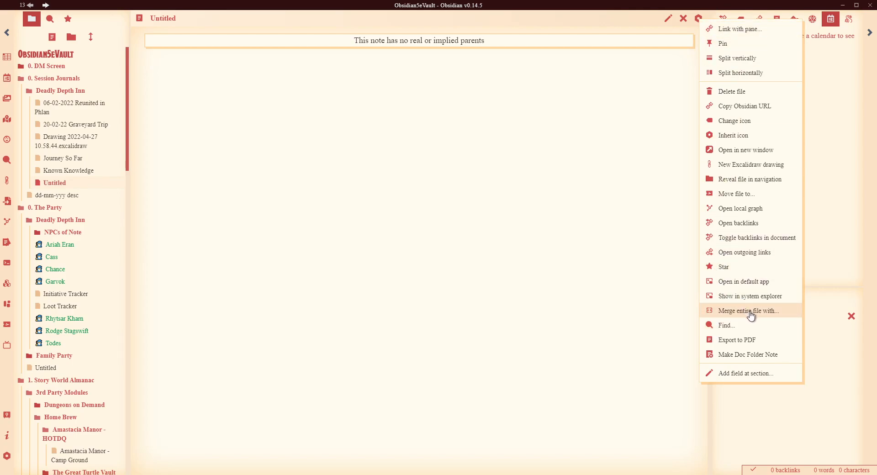
{"action": "left_click", "coordinate": [596, 162]}
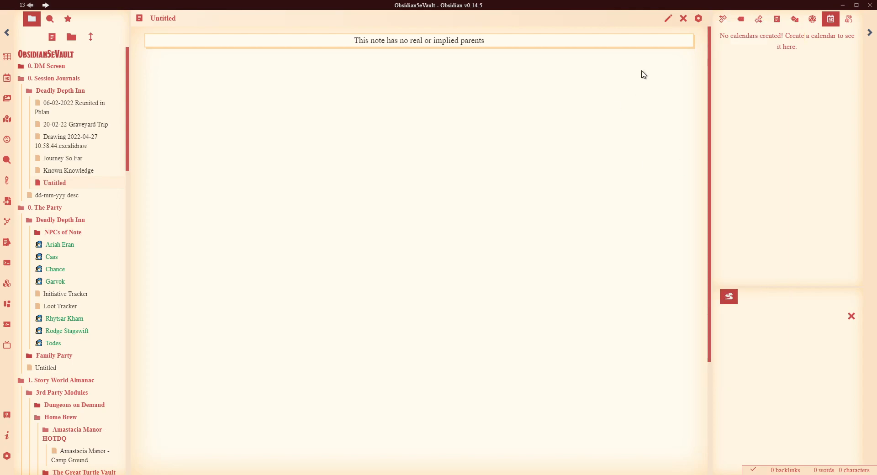
{"action": "left_click", "coordinate": [700, 20]}
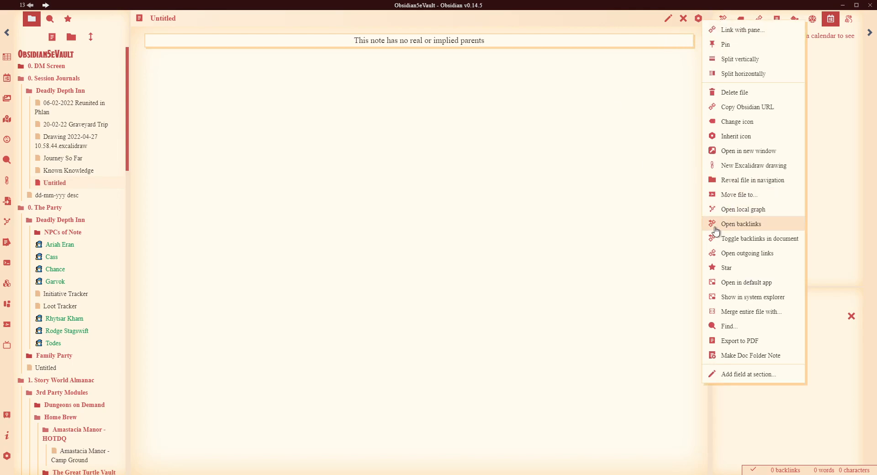
{"action": "left_click", "coordinate": [663, 181]}
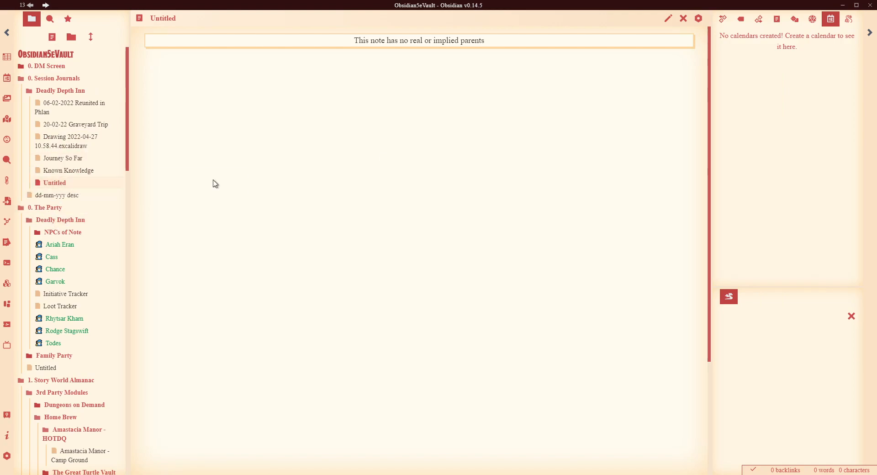
{"action": "left_click", "coordinate": [700, 20]}
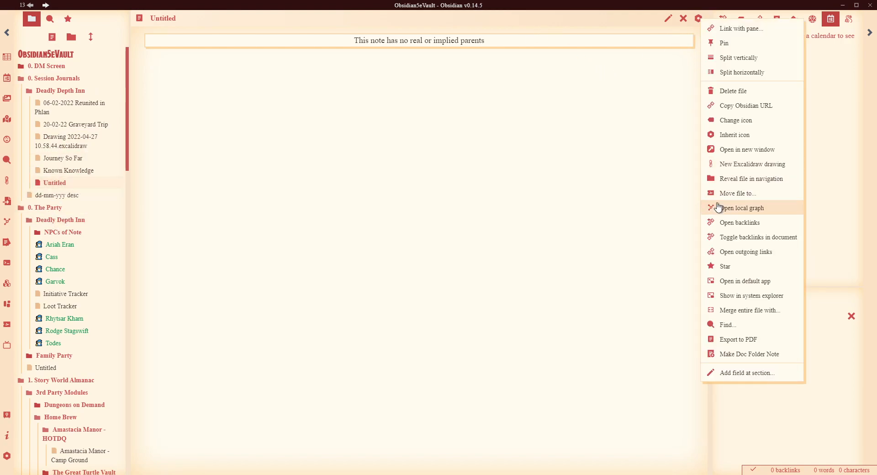
{"action": "left_click", "coordinate": [731, 165]}
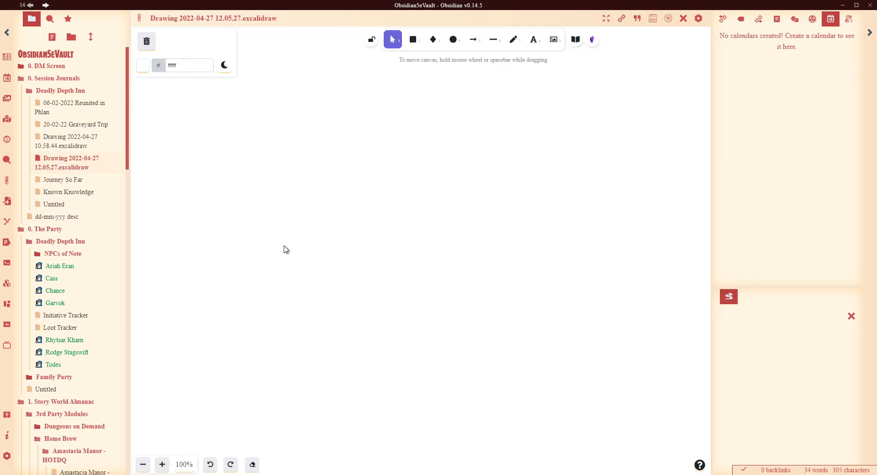
Rename the new drawing as Party Journey
{"action": "left_click", "coordinate": [294, 19]}
{"action": "left_click_drag", "start_coordinate": [314, 17], "coordinate": [20, 7]}
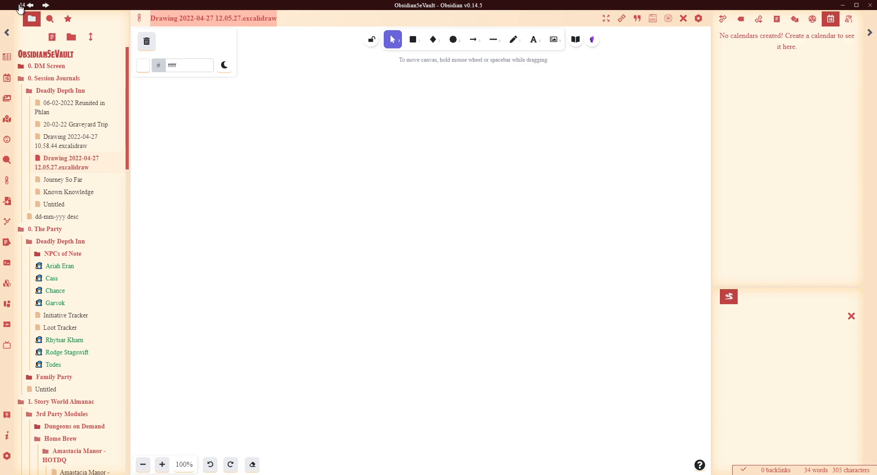
{"action": "type", "text": "Party Journey"}
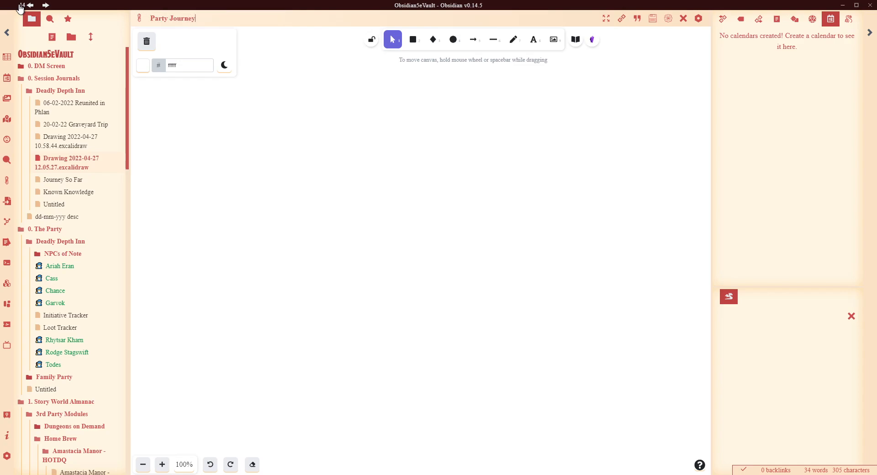
{"action": "left_click", "coordinate": [281, 212]}
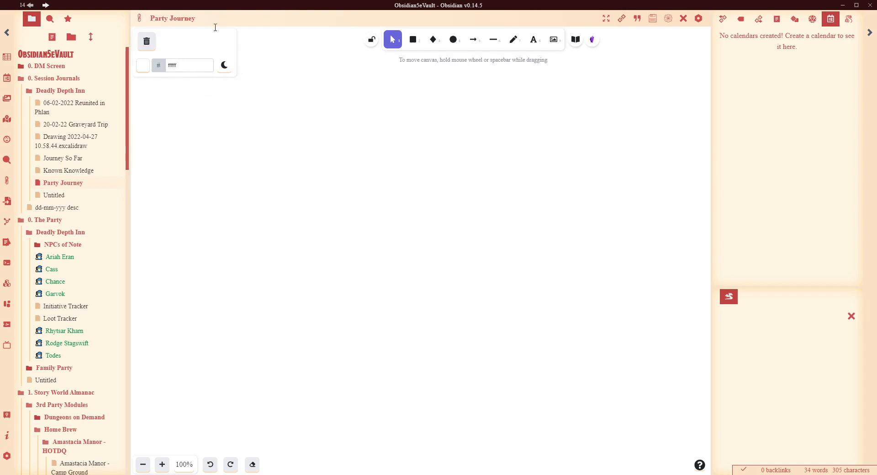
Try the drawing's dark mode and switch back to light mode
{"action": "left_click", "coordinate": [225, 65]}
{"action": "left_click", "coordinate": [224, 66]}
{"action": "left_click", "coordinate": [224, 65]}
{"action": "left_click", "coordinate": [225, 66]}
Try several canvas background colours and set the background to Orange 0 (fff4e6)
{"action": "left_click", "coordinate": [143, 65]}
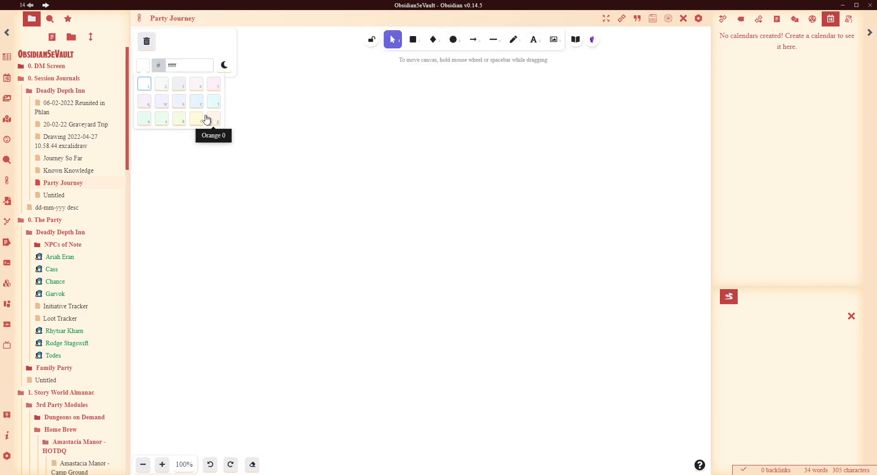
{"action": "left_click", "coordinate": [214, 120]}
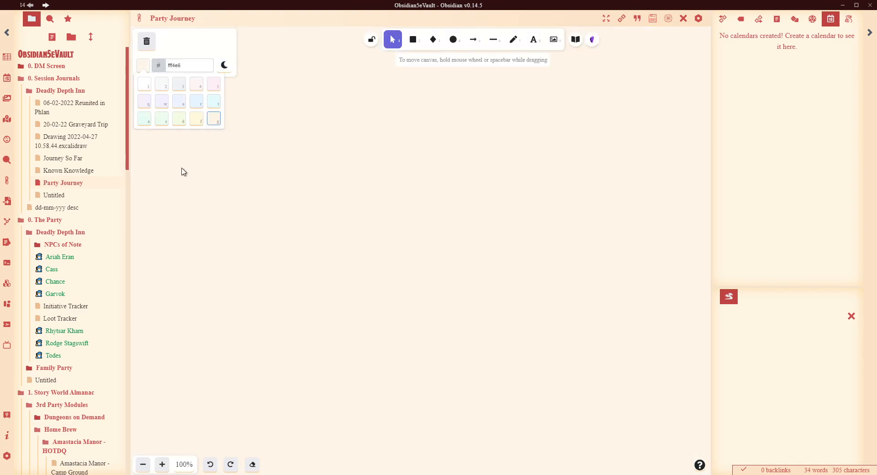
{"action": "left_click", "coordinate": [194, 102]}
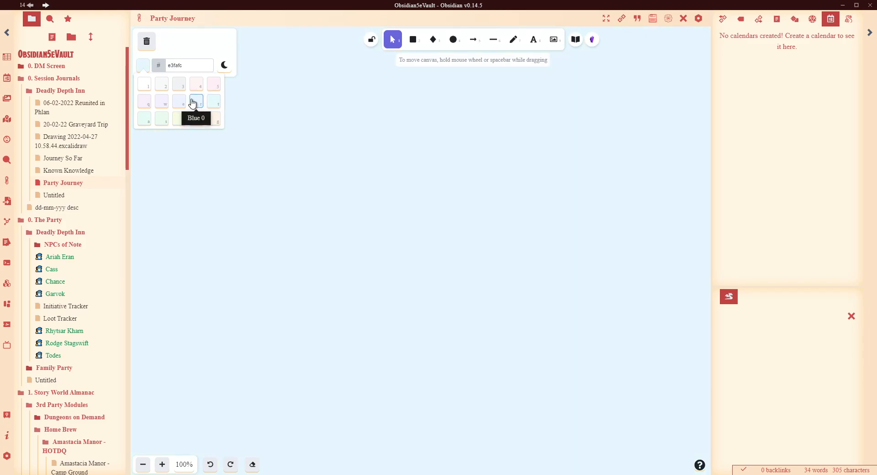
{"action": "left_click", "coordinate": [216, 87]}
{"action": "left_click", "coordinate": [212, 120]}
{"action": "left_click", "coordinate": [241, 239]}
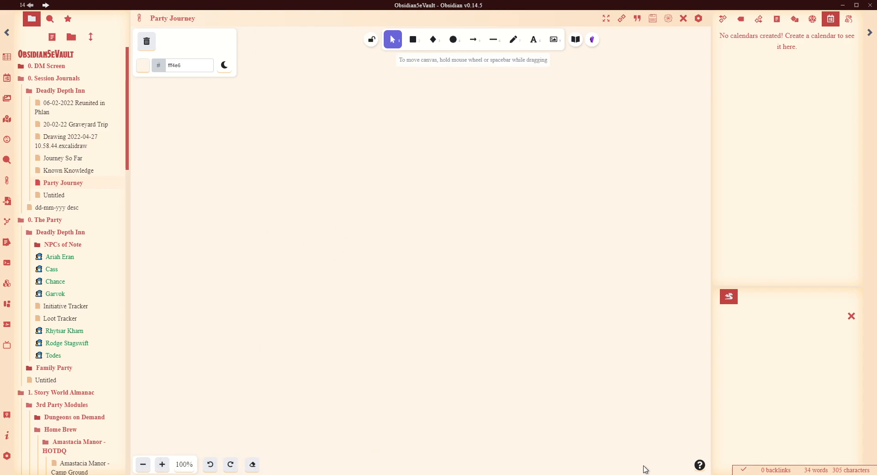
Examine the drawing tool and editor keyboard shortcuts in the Excalidraw help
{"action": "left_click", "coordinate": [698, 465]}
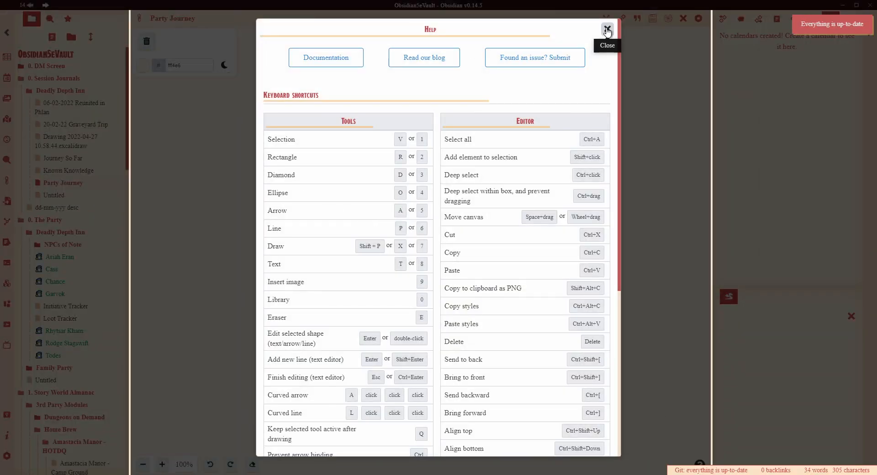
{"action": "left_click", "coordinate": [607, 30]}
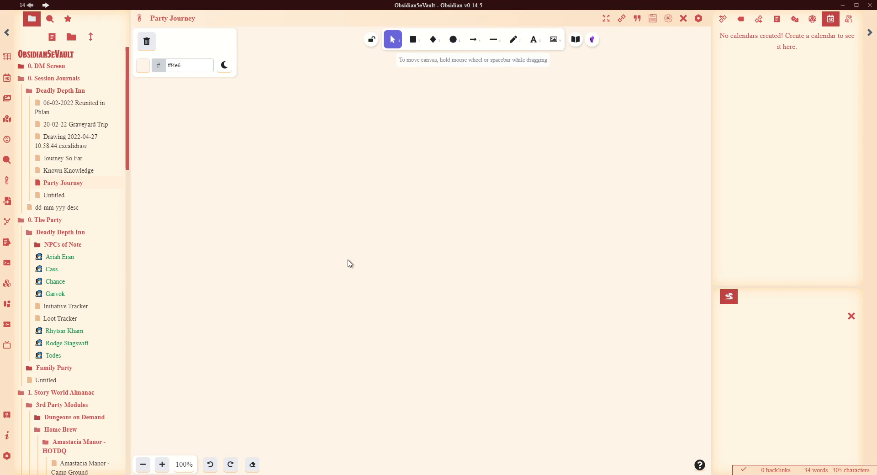
Draw a rectangle in the upper part of the empty canvas and select it by its outline
{"action": "left_click", "coordinate": [413, 40]}
{"action": "left_click_drag", "start_coordinate": [284, 108], "coordinate": [416, 184]}
{"action": "left_click", "coordinate": [379, 288]}
{"action": "left_click", "coordinate": [317, 110]}
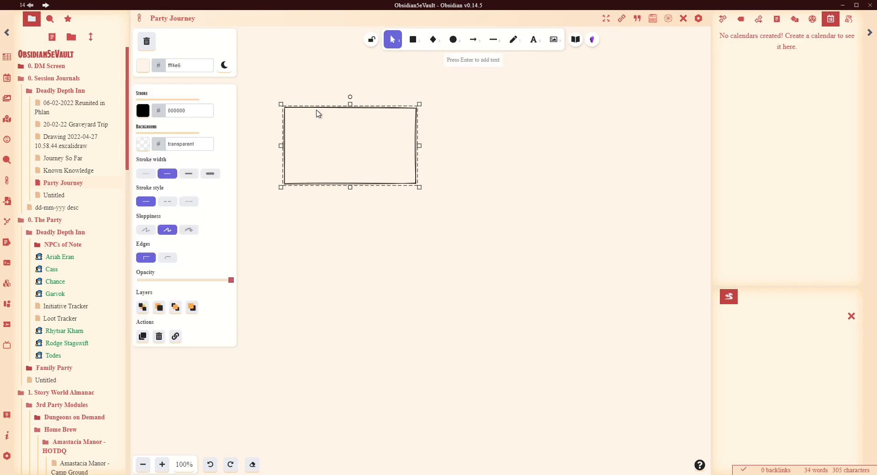
Add the standalone text "This is where the party started" over the rectangle and move it to the empty canvas right of the shape
{"action": "double_click", "coordinate": [297, 121]}
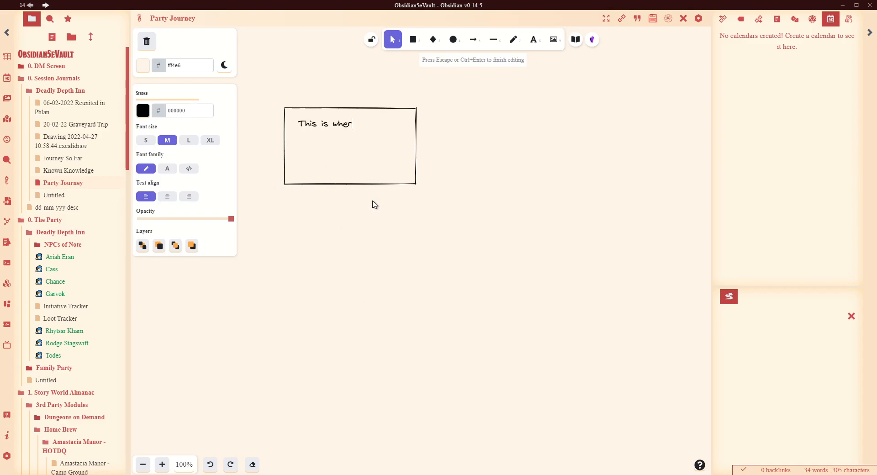
{"action": "type", "text": "This is where the party starte"}
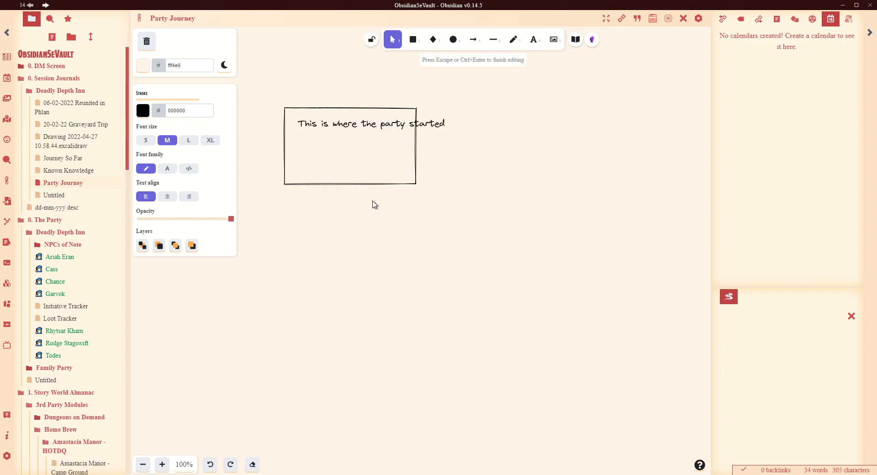
{"action": "type", "text": "d"}
{"action": "left_click", "coordinate": [434, 223]}
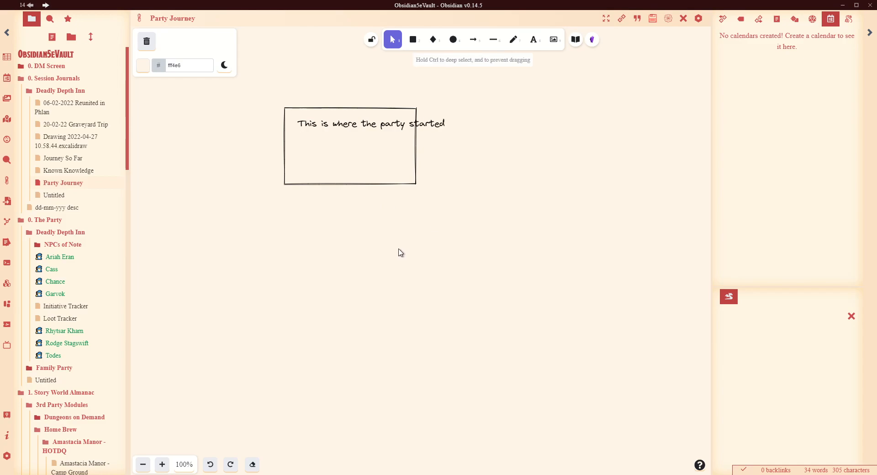
{"action": "left_click", "coordinate": [395, 125]}
{"action": "left_click_drag", "start_coordinate": [429, 125], "coordinate": [590, 128]}
{"action": "left_click", "coordinate": [488, 232]}
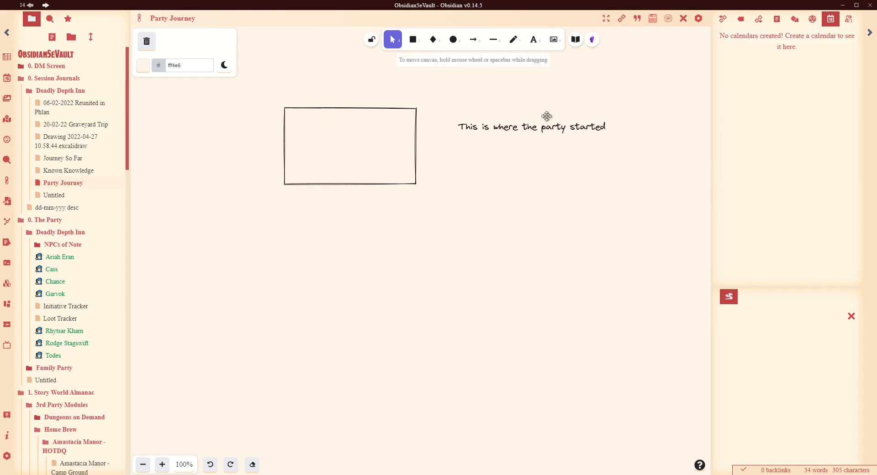
Add the standalone text "This is my text" below the rectangle and move it to the right across the canvas
{"action": "double_click", "coordinate": [335, 267]}
{"action": "type", "text": "This is my"}
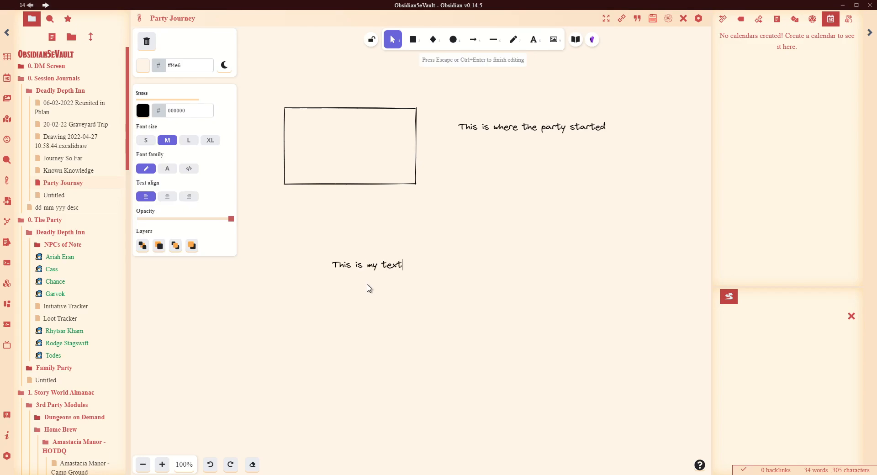
{"action": "type", "text": " text"}
{"action": "left_click", "coordinate": [365, 323]}
{"action": "left_click_drag", "start_coordinate": [355, 265], "coordinate": [561, 287]}
{"action": "left_click", "coordinate": [545, 318]}
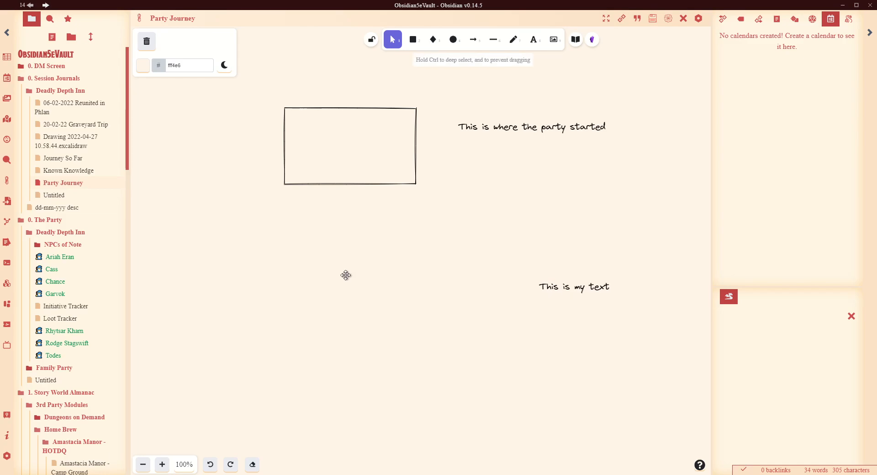
Add the label "This is where the party started" to the rectangle as text bound inside the shape
{"action": "left_click", "coordinate": [285, 116]}
{"action": "key", "text": "s"}
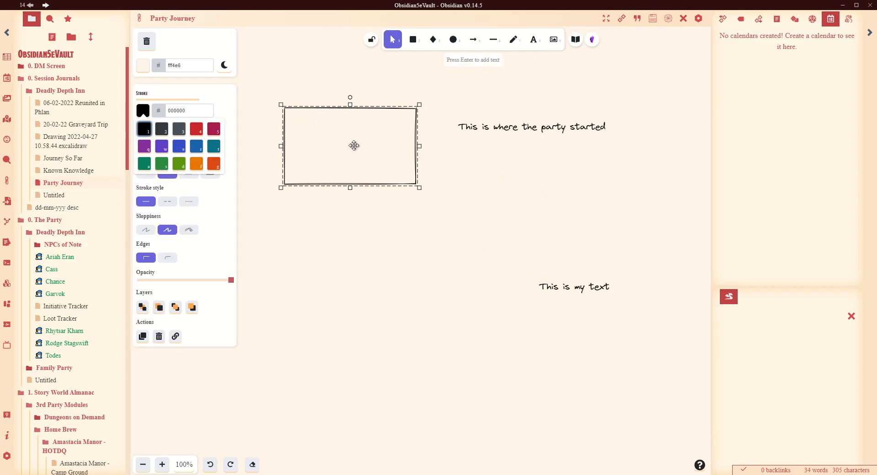
{"action": "double_click", "coordinate": [284, 132]}
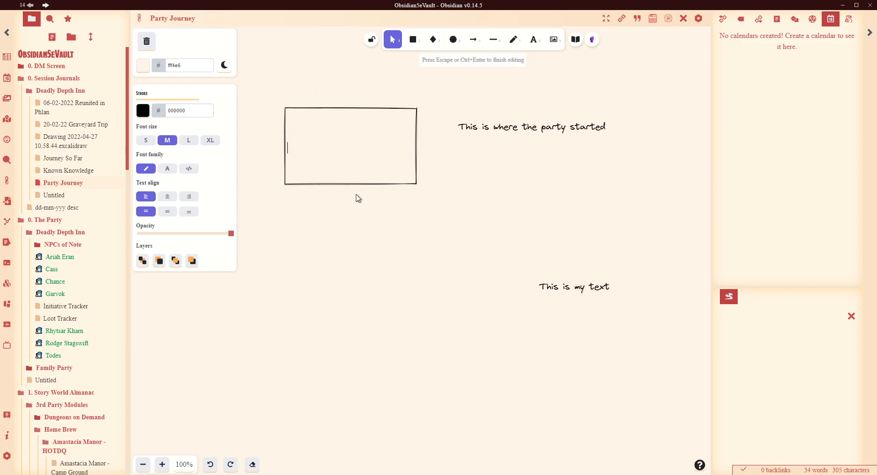
{"action": "left_click", "coordinate": [356, 180]}
{"action": "left_click", "coordinate": [284, 136]}
{"action": "double_click", "coordinate": [283, 136]}
{"action": "type", "text": "This is where th"}
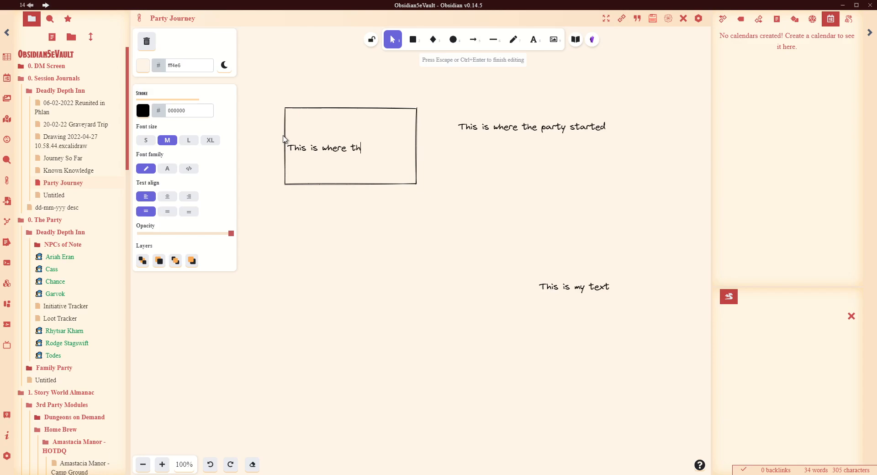
{"action": "type", "text": "e party syart"}
{"action": "key", "text": "BackSpace"}
{"action": "key", "text": "BackSpace"}
{"action": "key", "text": "BackSpace"}
{"action": "type", "text": "tarted"}
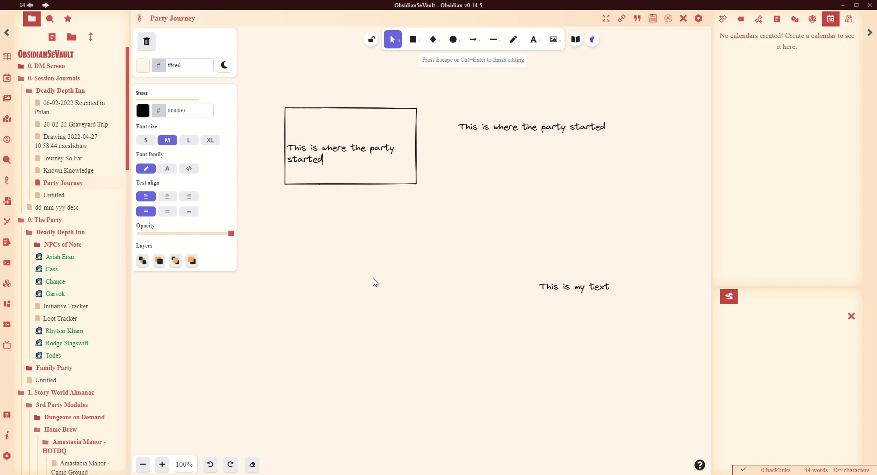
{"action": "left_click", "coordinate": [373, 281]}
Delete the two standalone texts outside the rectangle
{"action": "left_click", "coordinate": [490, 127]}
{"action": "key", "text": "Delete"}
{"action": "left_click", "coordinate": [575, 286]}
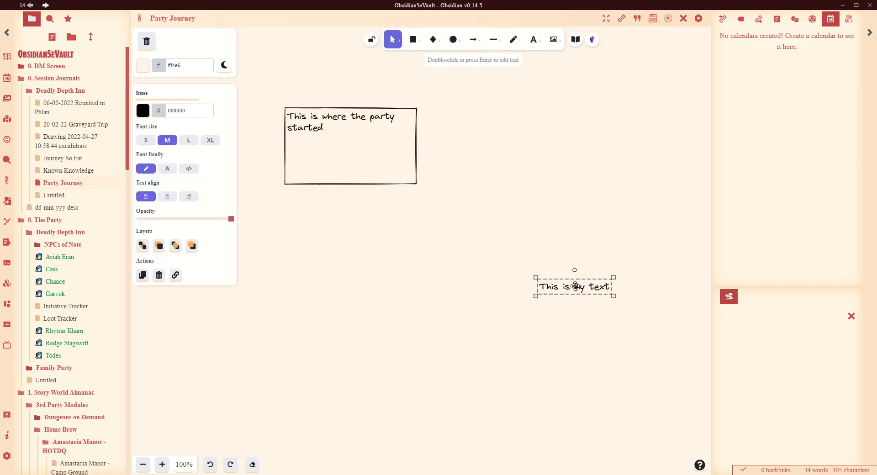
{"action": "key", "text": "Delete"}
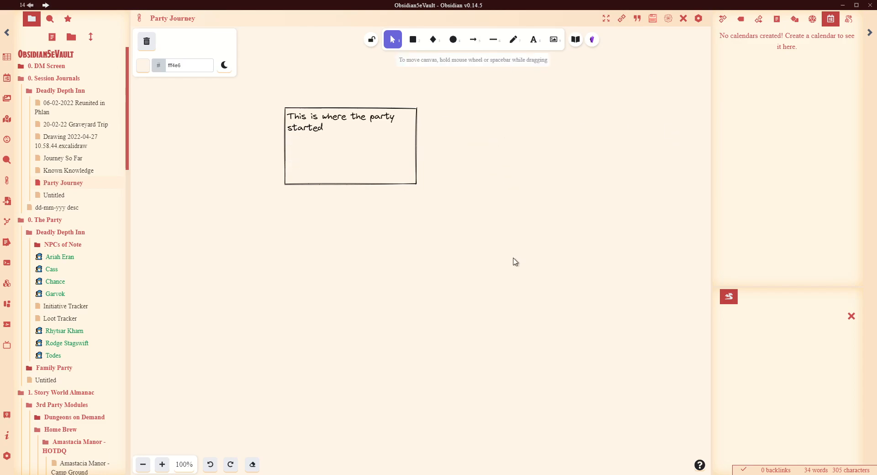
Centre the rectangle's label horizontally and vertically inside the shape
{"action": "left_click", "coordinate": [285, 165]}
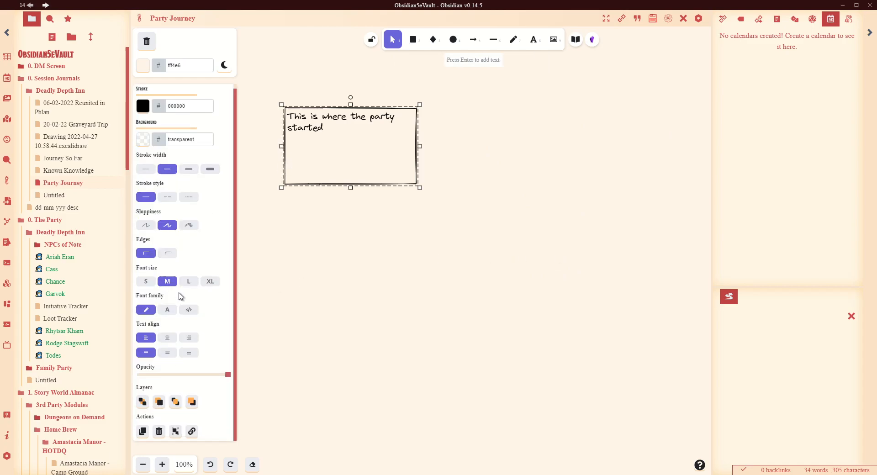
{"action": "left_click", "coordinate": [167, 338]}
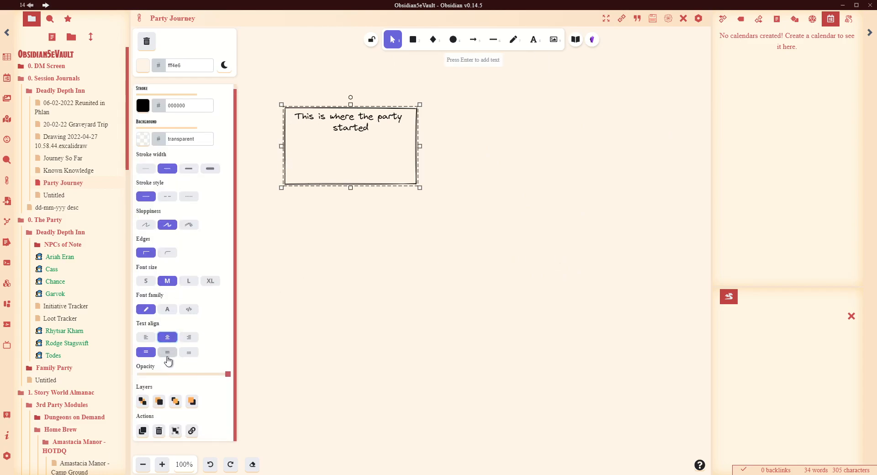
{"action": "left_click", "coordinate": [166, 353]}
Shift the labelled rectangle slightly and reduce its height to fit closely around the two lines of text
{"action": "left_click", "coordinate": [341, 192]}
{"action": "left_click", "coordinate": [348, 186]}
{"action": "mouse_move", "coordinate": [350, 186]}
{"action": "left_mouse_down"}
{"action": "mouse_move", "coordinate": [349, 168]}
{"action": "mouse_move", "coordinate": [356, 196]}
{"action": "left_mouse_up"}
{"action": "left_click_drag", "start_coordinate": [361, 183], "coordinate": [361, 148]}
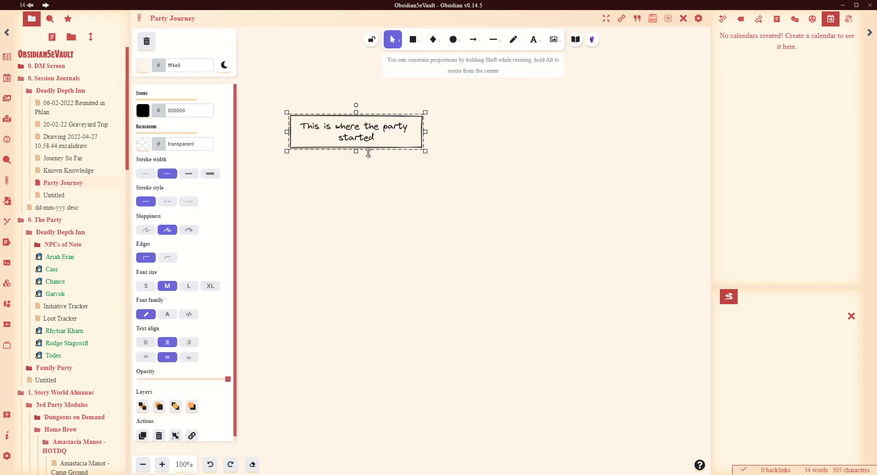
{"action": "left_click", "coordinate": [384, 221]}
Set the labelled rectangle's stroke colour to green 087f5b and its background to orange fd7e14
{"action": "left_click", "coordinate": [321, 136]}
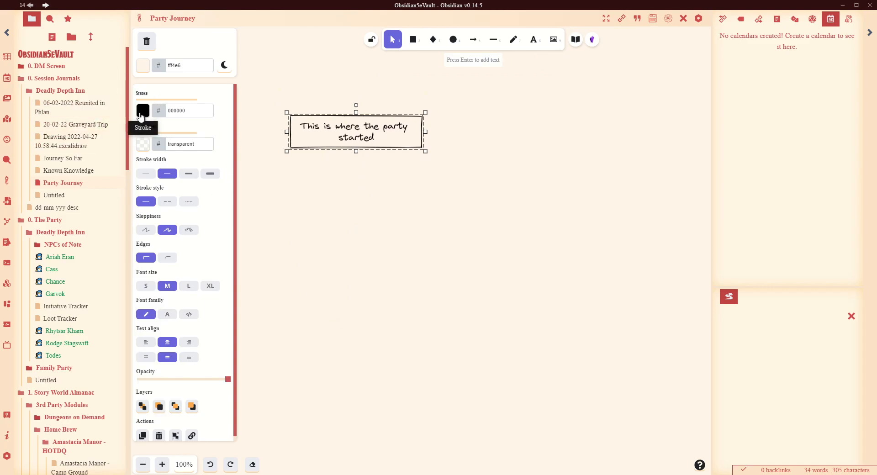
{"action": "left_click", "coordinate": [142, 111]}
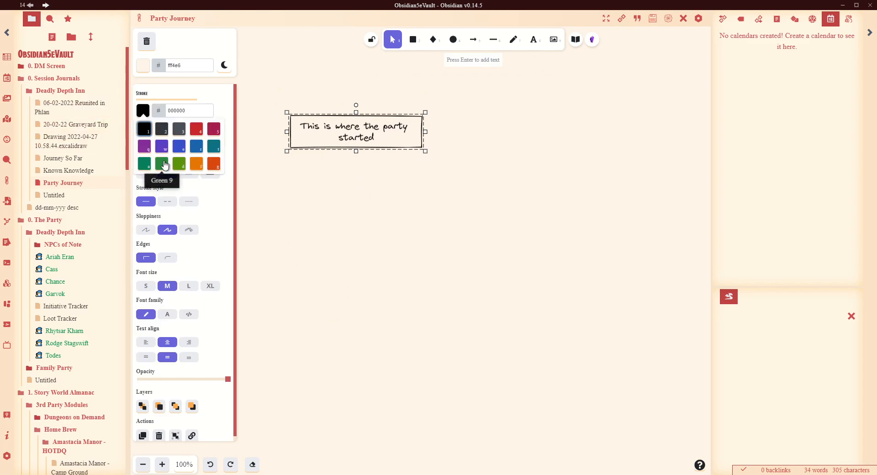
{"action": "left_click", "coordinate": [145, 163]}
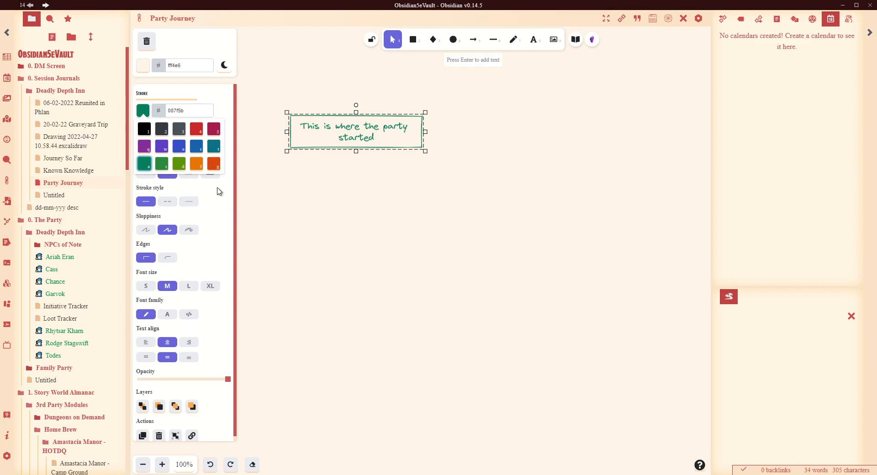
{"action": "left_click", "coordinate": [219, 192]}
{"action": "left_click", "coordinate": [142, 144]}
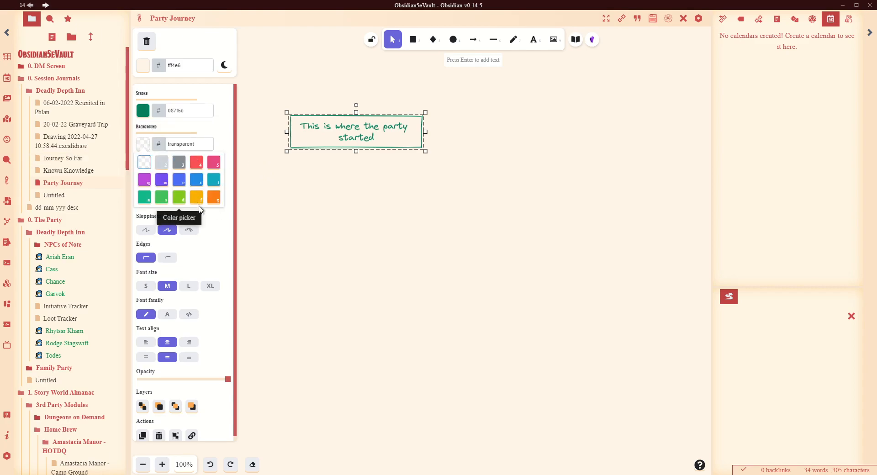
{"action": "left_click", "coordinate": [214, 197]}
{"action": "left_click", "coordinate": [415, 269]}
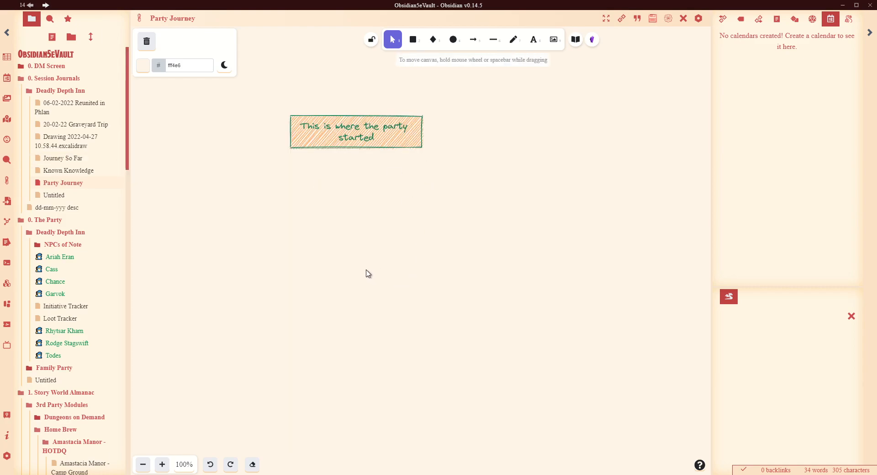
Try the cross-hatch and solid fills on the rectangle and return to the diagonal hachure fill
{"action": "left_click", "coordinate": [302, 135]}
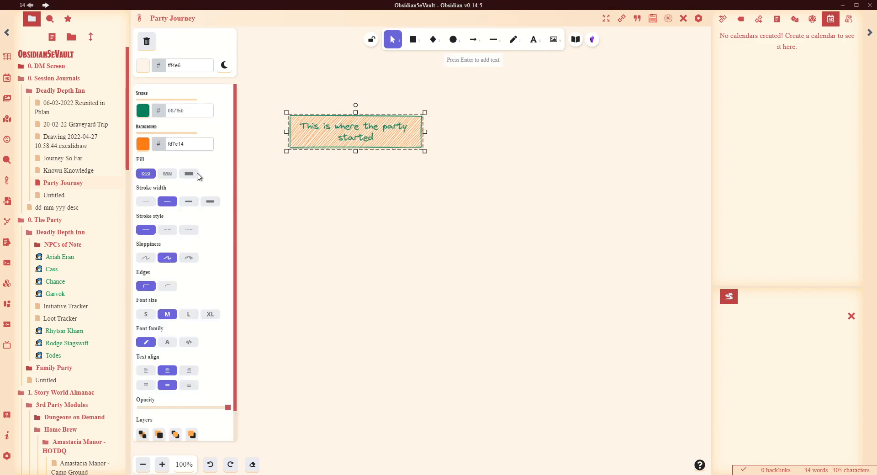
{"action": "left_click", "coordinate": [167, 174]}
{"action": "left_click", "coordinate": [188, 174]}
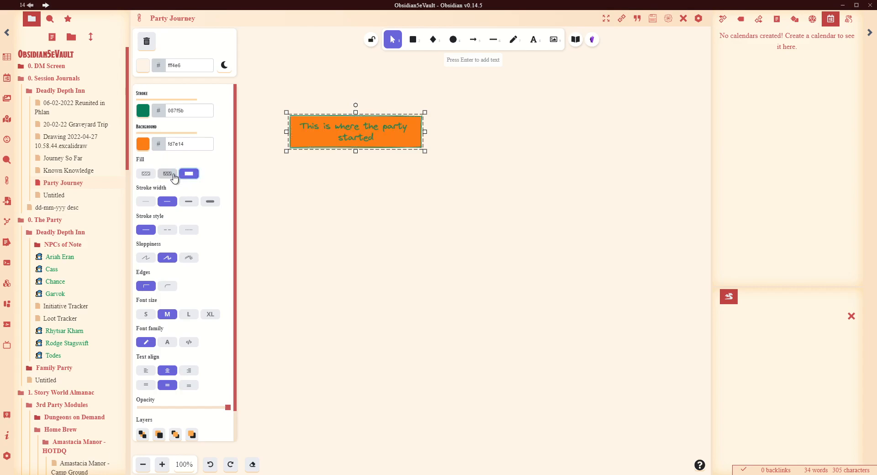
{"action": "left_click", "coordinate": [168, 174]}
{"action": "left_click", "coordinate": [146, 174]}
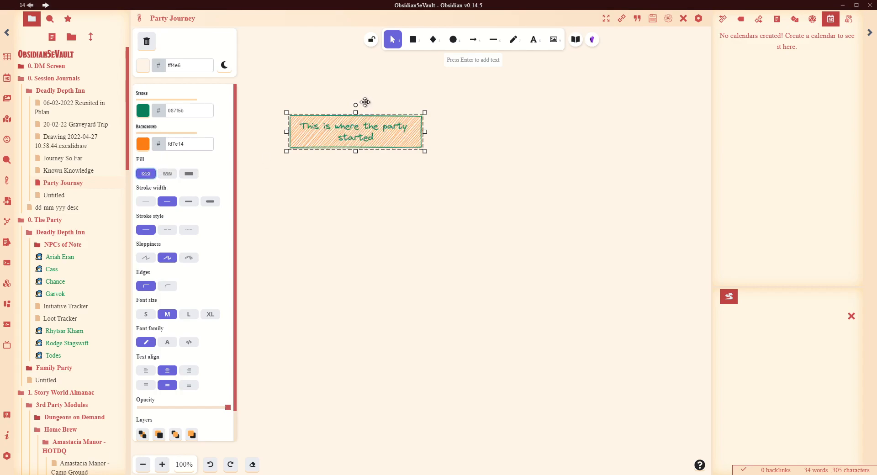
Try the two thickest stroke widths on the rectangle and return to the second-thinnest width
{"action": "left_click", "coordinate": [196, 205]}
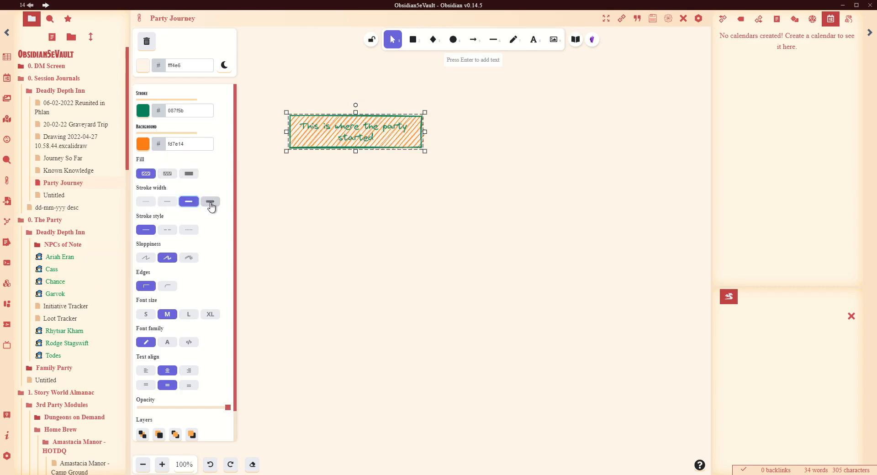
{"action": "left_click", "coordinate": [209, 203]}
{"action": "left_click", "coordinate": [188, 204]}
{"action": "left_click", "coordinate": [169, 203]}
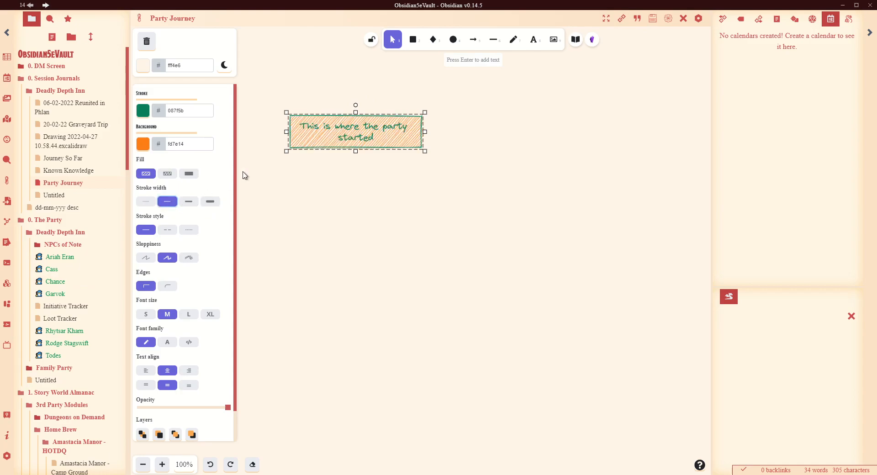
Try the dashed and dotted stroke styles on the rectangle's outline and return to the solid style
{"action": "left_click", "coordinate": [165, 233]}
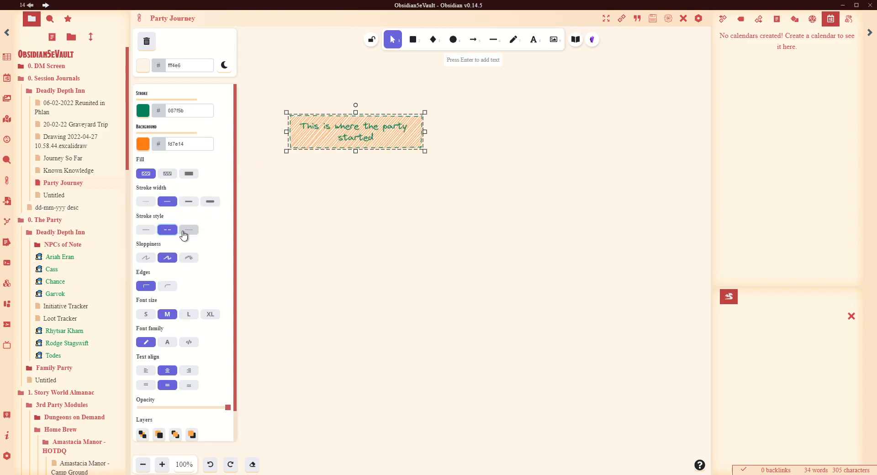
{"action": "left_click", "coordinate": [310, 174]}
{"action": "left_click", "coordinate": [291, 130]}
{"action": "left_click", "coordinate": [188, 233]}
{"action": "left_click", "coordinate": [331, 226]}
{"action": "left_click", "coordinate": [340, 147]}
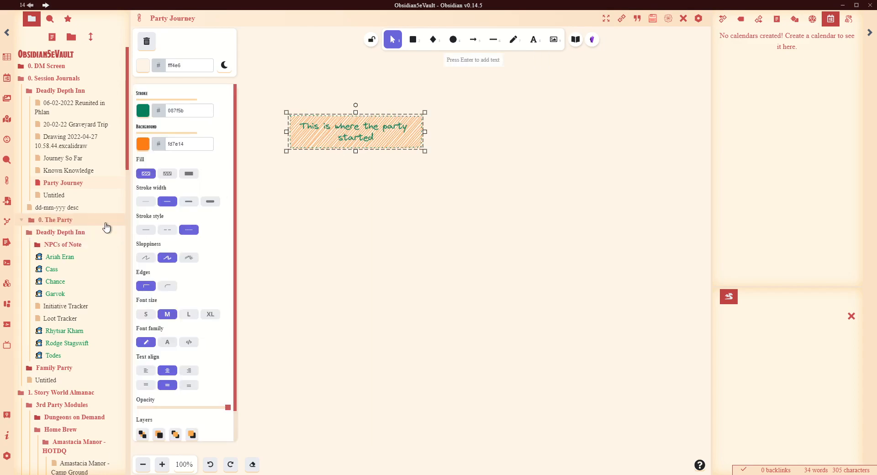
{"action": "left_click", "coordinate": [146, 230]}
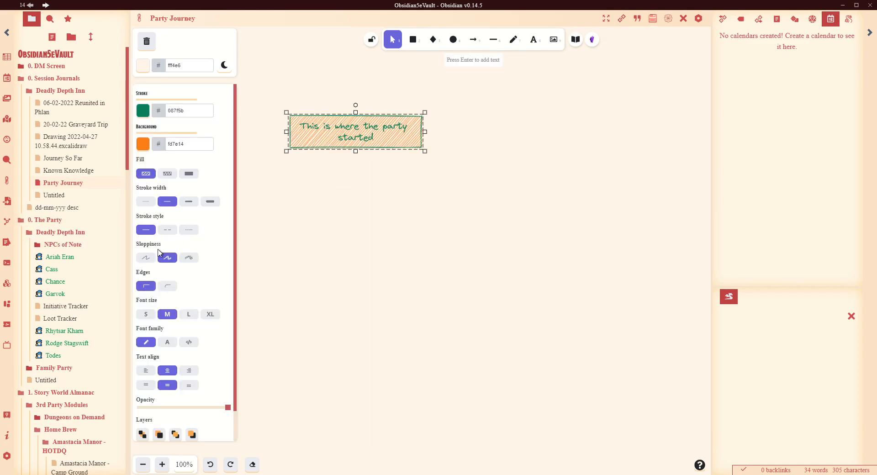
Try the lowest sloppiness on the rectangle, then set it to the highest sloppiness level
{"action": "left_click", "coordinate": [146, 258]}
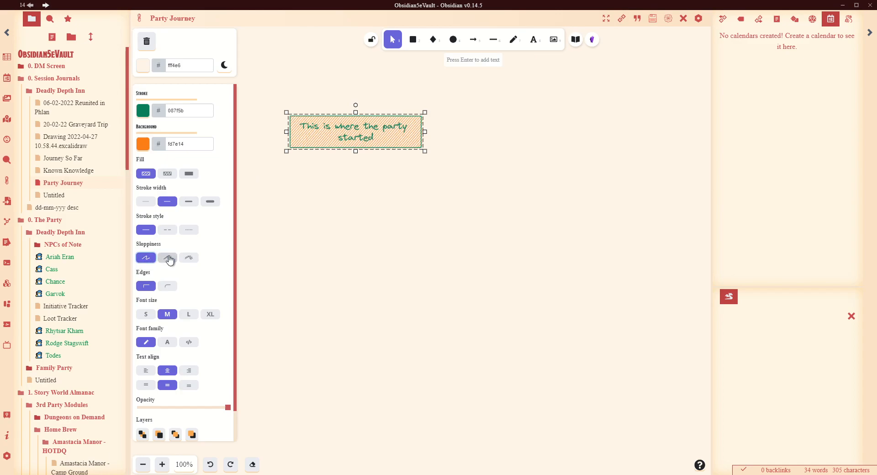
{"action": "left_click", "coordinate": [193, 259]}
{"action": "left_click", "coordinate": [356, 179]}
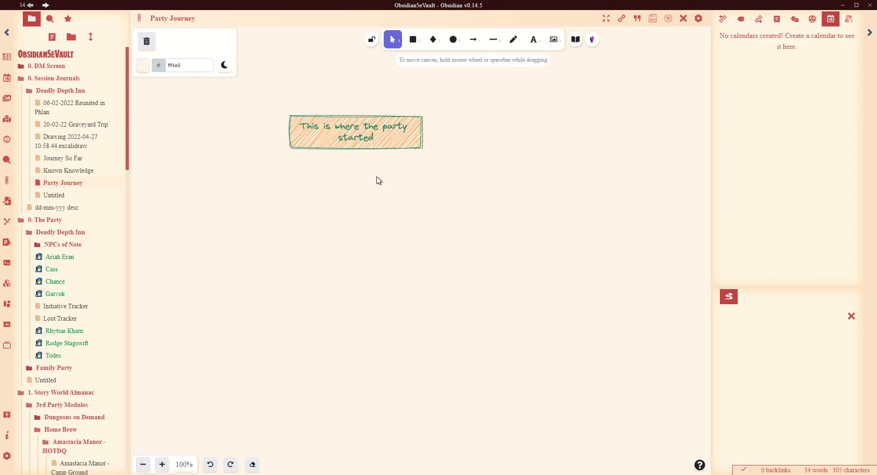
{"action": "left_click", "coordinate": [316, 139]}
{"action": "left_click", "coordinate": [345, 182]}
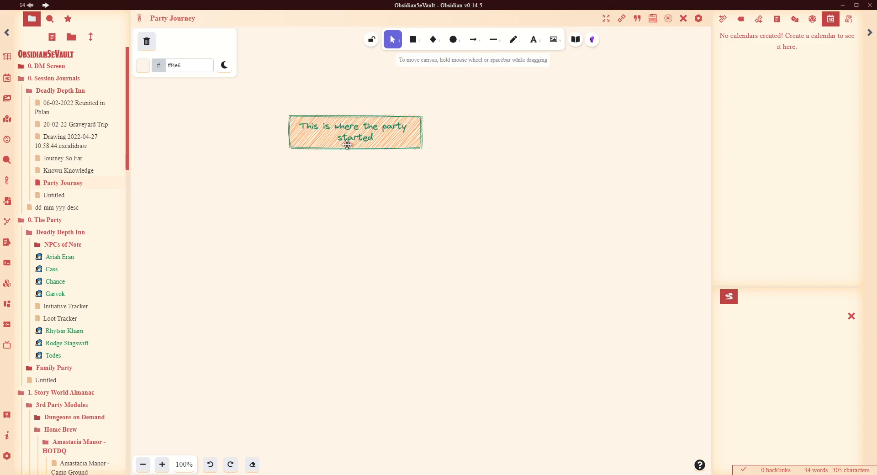
Try the XL, M and S font sizes on the rectangle's label and set the font size to L
{"action": "left_click", "coordinate": [310, 139]}
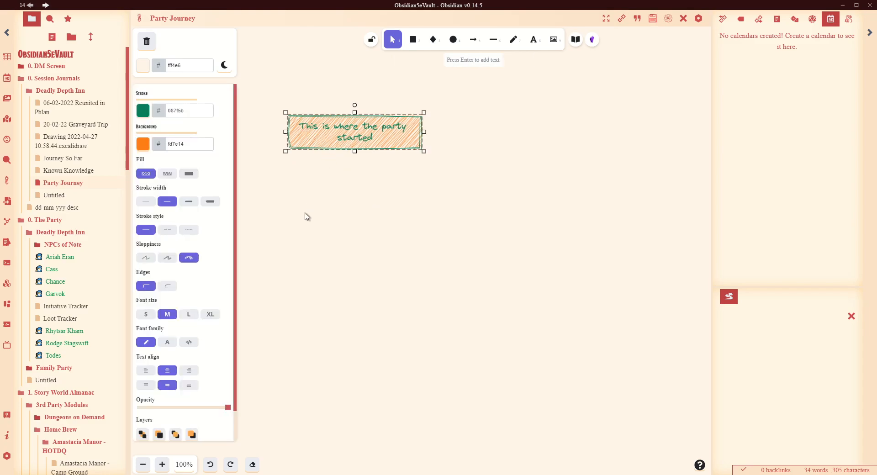
{"action": "left_click", "coordinate": [206, 316]}
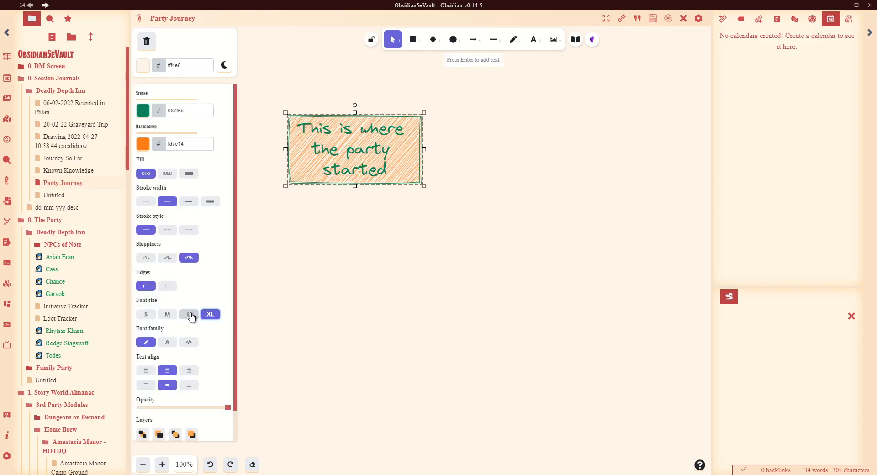
{"action": "left_click", "coordinate": [167, 314]}
{"action": "left_click", "coordinate": [145, 314]}
{"action": "left_click", "coordinate": [167, 314]}
{"action": "left_click", "coordinate": [189, 315]}
{"action": "left_click", "coordinate": [167, 314]}
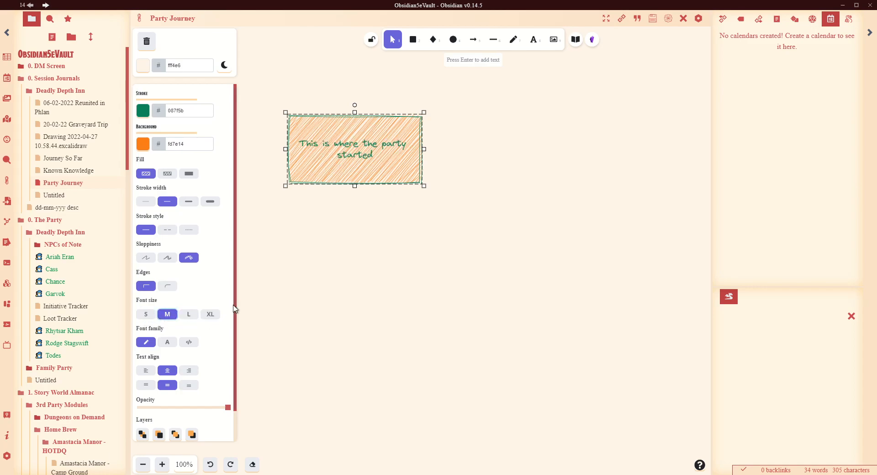
{"action": "left_click", "coordinate": [188, 315]}
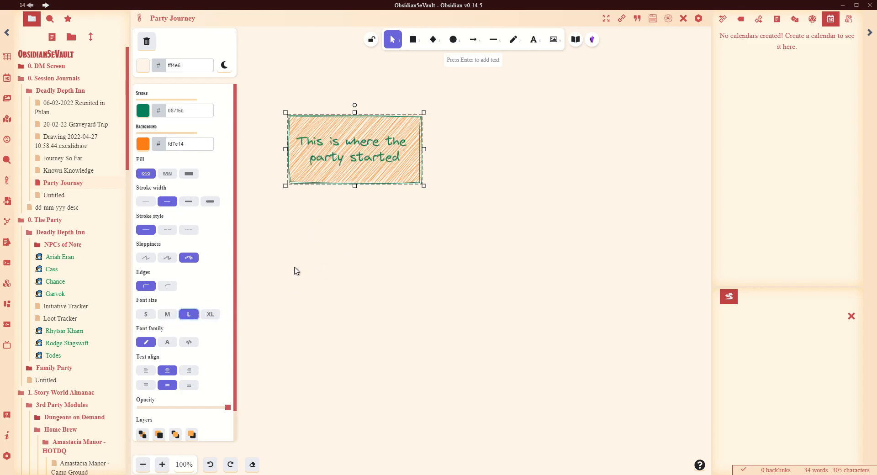
Try the normal and code font families on the rectangle's label and return to the hand-drawn family
{"action": "left_click", "coordinate": [165, 344]}
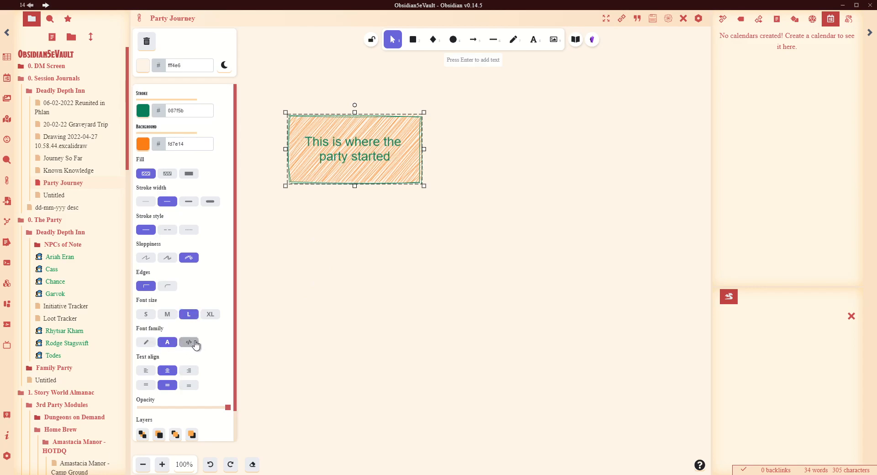
{"action": "left_click", "coordinate": [189, 343]}
{"action": "left_click", "coordinate": [167, 343]}
{"action": "left_click", "coordinate": [145, 342]}
Reduce the labelled rectangle's opacity to about 80 percent
{"action": "left_click", "coordinate": [325, 214]}
{"action": "left_click", "coordinate": [326, 176]}
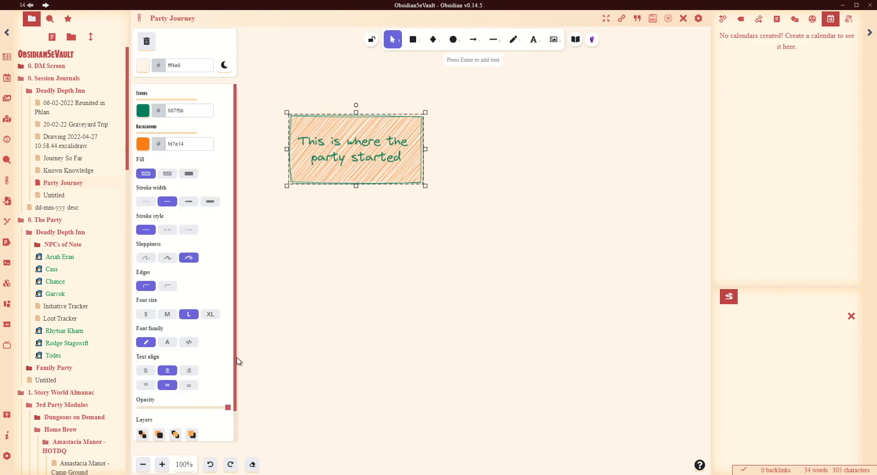
{"action": "scroll", "coordinate": [190, 382], "scroll_direction": "down", "scroll_amount": 1}
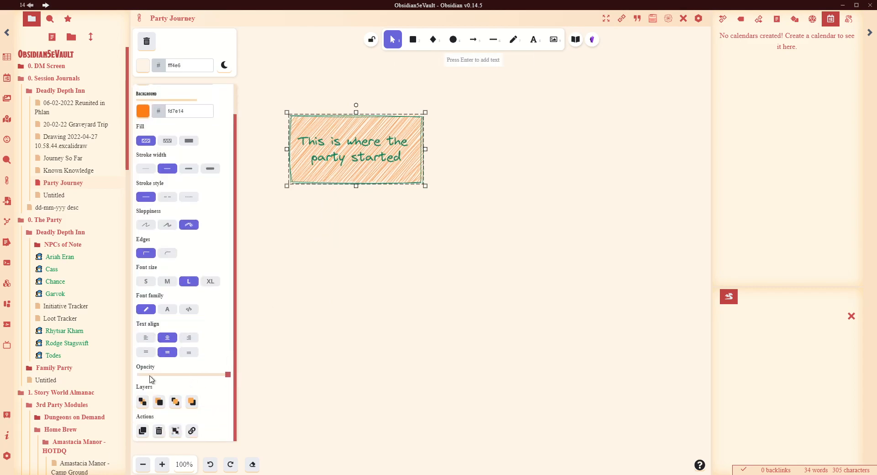
{"action": "mouse_move", "coordinate": [226, 375]}
{"action": "left_mouse_down"}
{"action": "mouse_move", "coordinate": [170, 375]}
{"action": "mouse_move", "coordinate": [203, 383]}
{"action": "left_mouse_up"}
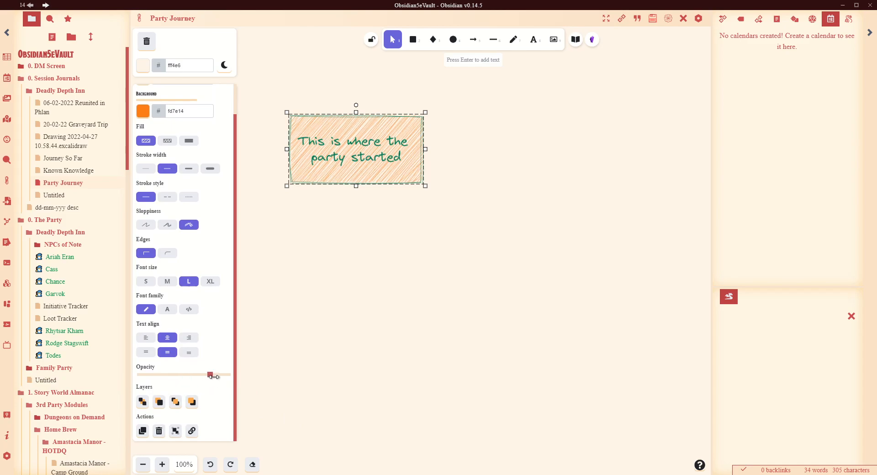
{"action": "left_click", "coordinate": [378, 260]}
{"action": "left_click", "coordinate": [341, 153]}
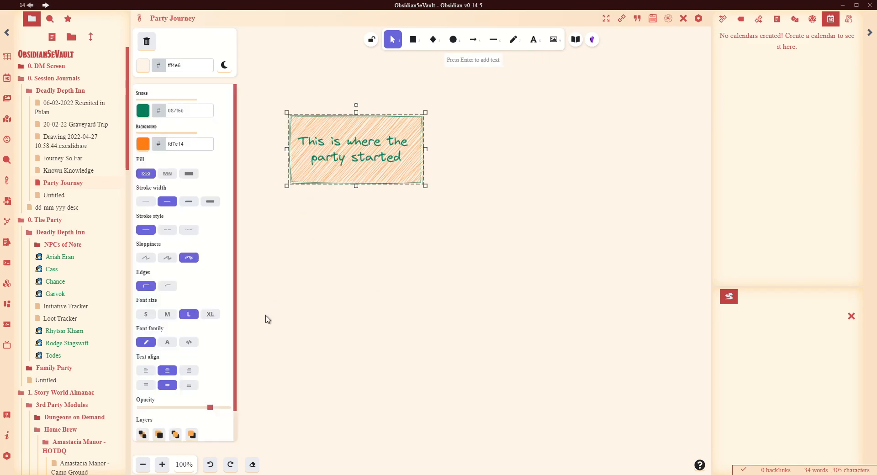
{"action": "scroll", "coordinate": [182, 397], "scroll_direction": "down", "scroll_amount": 1}
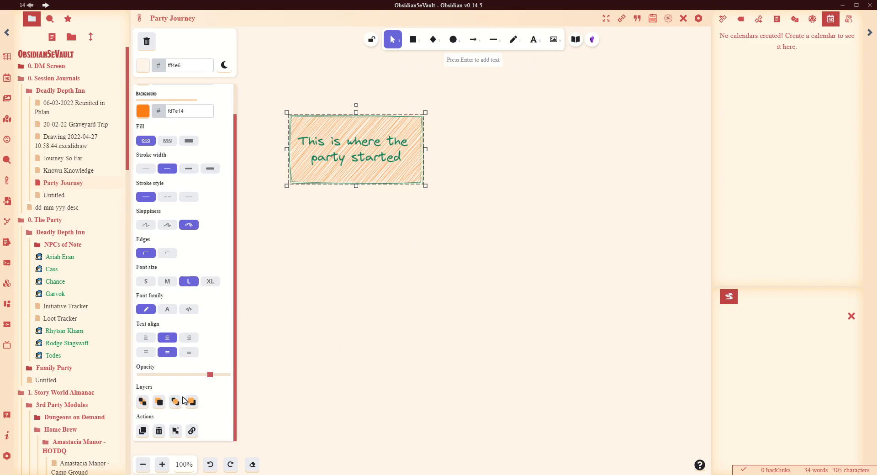
{"action": "left_click", "coordinate": [390, 293]}
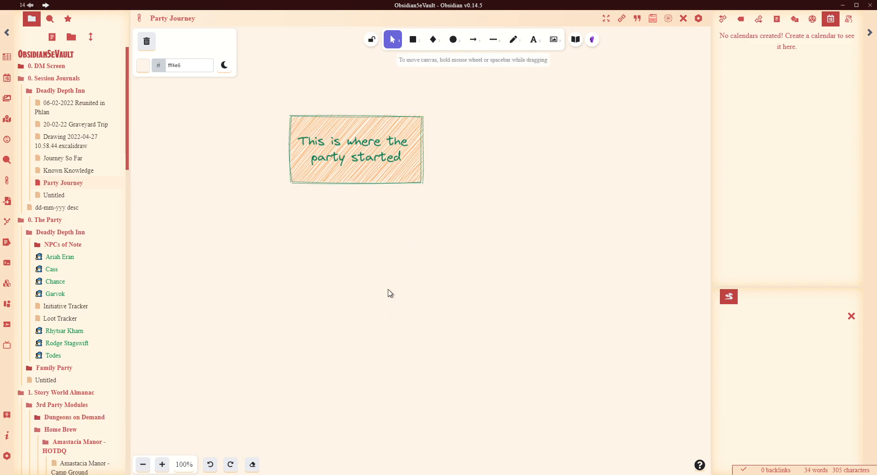
Move the labelled rectangle slightly up and to the left on the canvas
{"action": "left_click_drag", "start_coordinate": [336, 179], "coordinate": [314, 157]}
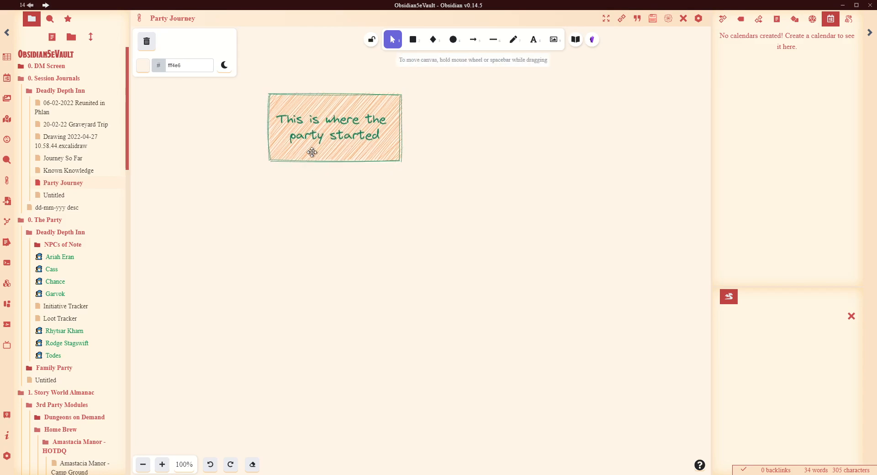
{"action": "left_click", "coordinate": [364, 153]}
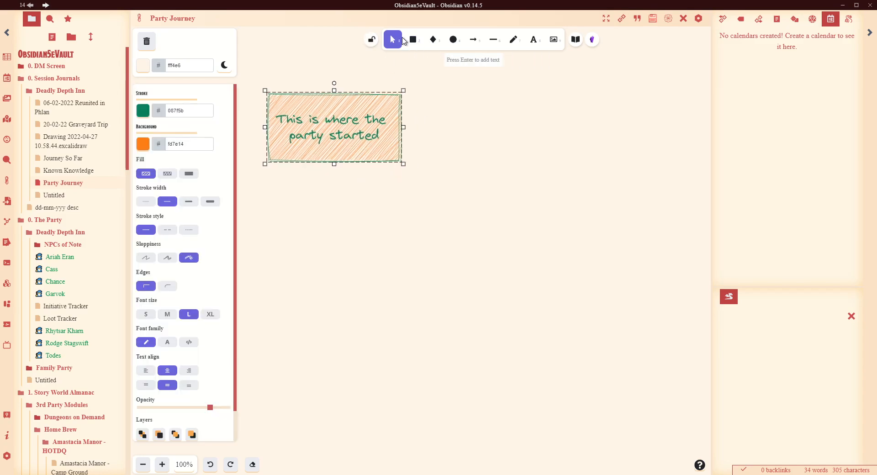
{"action": "left_click", "coordinate": [429, 145]}
Draw a diamond below the rectangle and label it "Where did the party go?"
{"action": "left_click", "coordinate": [433, 39]}
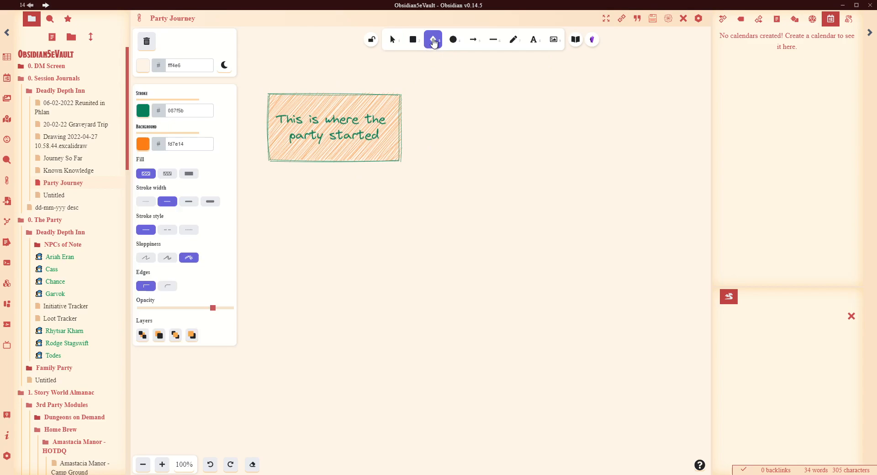
{"action": "mouse_move", "coordinate": [315, 194]}
{"action": "left_mouse_down"}
{"action": "mouse_move", "coordinate": [382, 260]}
{"action": "mouse_move", "coordinate": [362, 263]}
{"action": "mouse_move", "coordinate": [393, 280]}
{"action": "left_mouse_up"}
{"action": "double_click", "coordinate": [354, 233]}
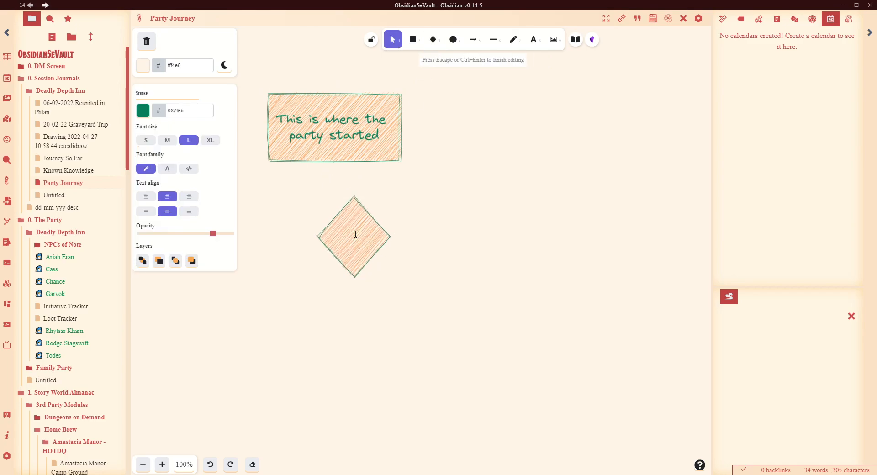
{"action": "type", "text": "Where did the party go?"}
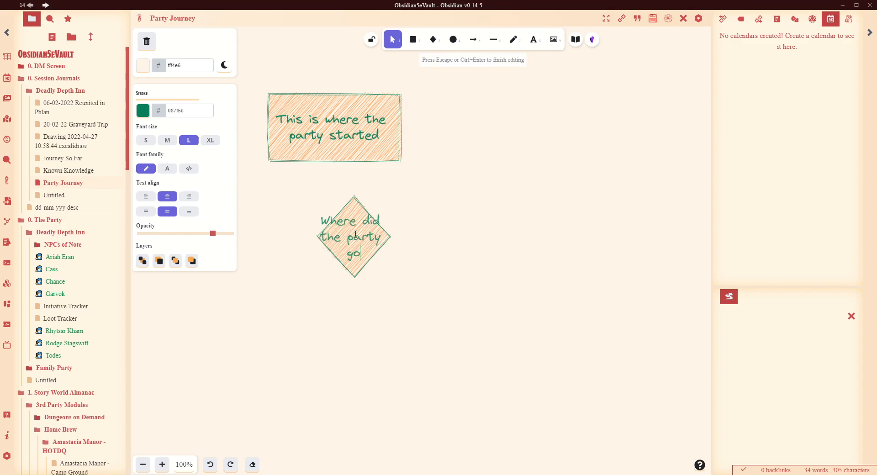
{"action": "left_click", "coordinate": [343, 399]}
Widen the diamond so its label fits on two lines, shift it under the rectangle and stretch it taller
{"action": "left_click", "coordinate": [347, 241]}
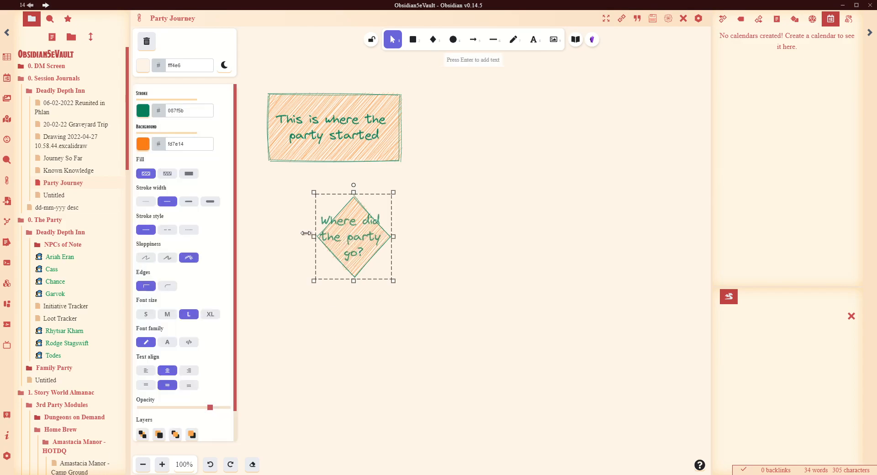
{"action": "left_click", "coordinate": [308, 238]}
{"action": "left_click", "coordinate": [330, 238]}
{"action": "left_click", "coordinate": [309, 237]}
{"action": "left_click", "coordinate": [324, 238]}
{"action": "left_click_drag", "start_coordinate": [315, 236], "coordinate": [273, 236]}
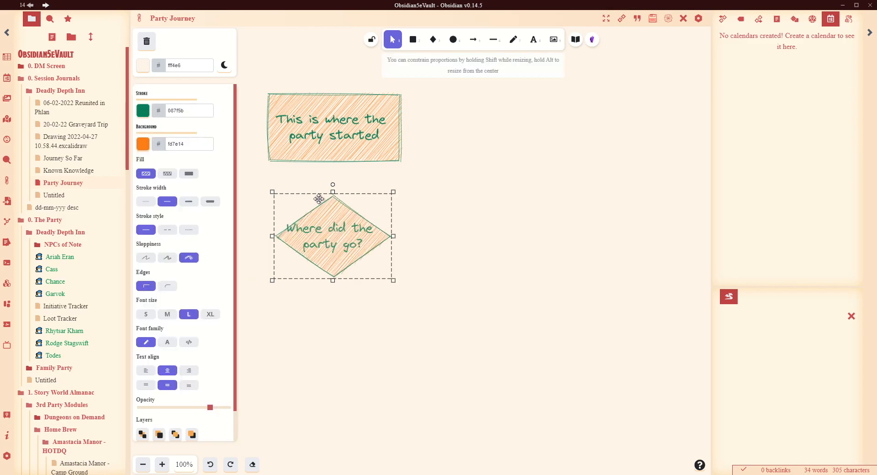
{"action": "left_click_drag", "start_coordinate": [330, 189], "coordinate": [339, 182]}
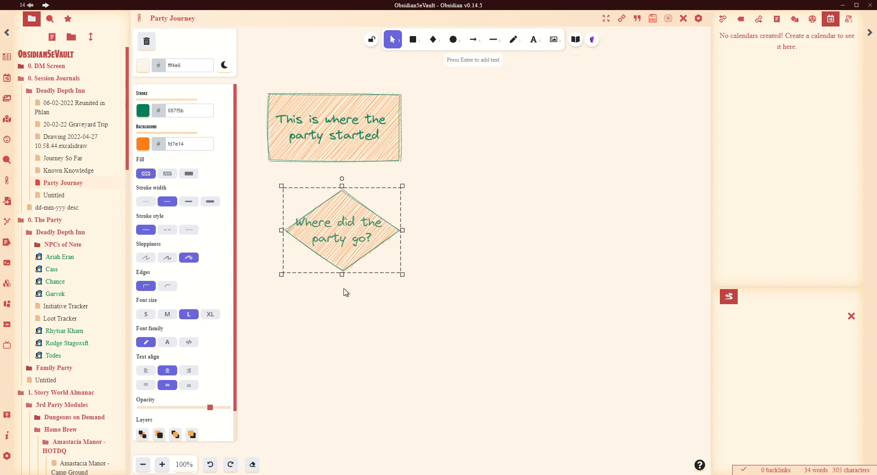
{"action": "left_click_drag", "start_coordinate": [341, 274], "coordinate": [343, 301]}
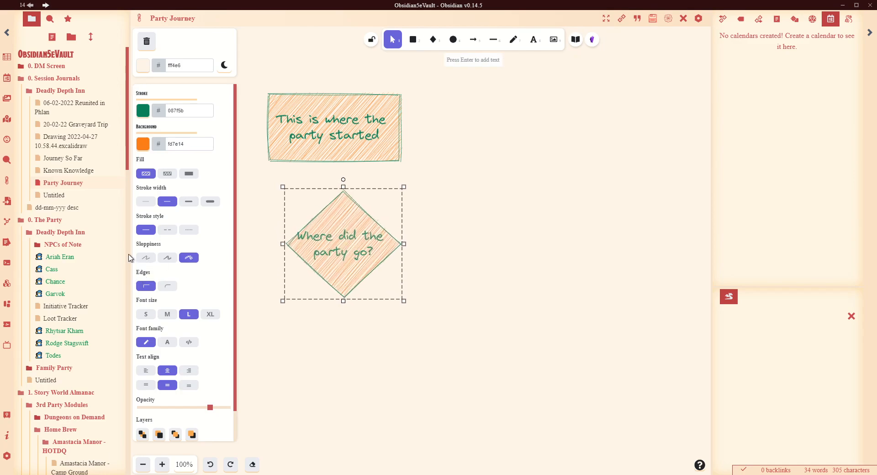
Set the diamond's label to font size S and shrink the diamond, placing it centred below the rectangle
{"action": "left_click", "coordinate": [147, 315]}
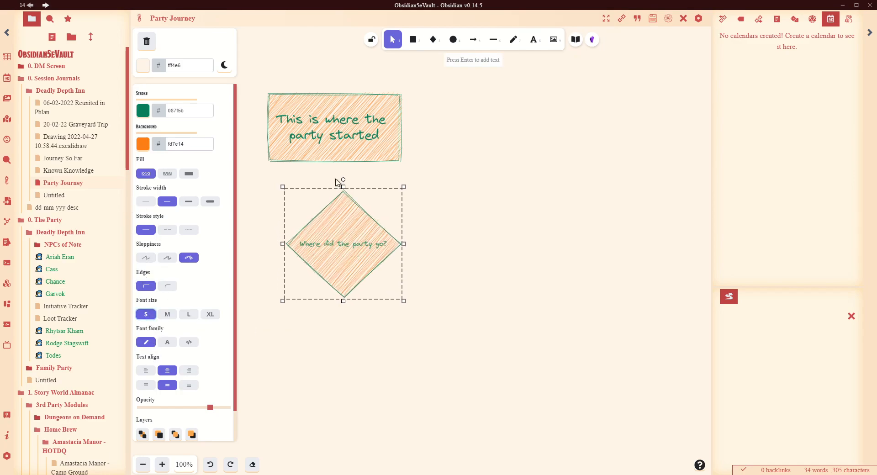
{"action": "left_click_drag", "start_coordinate": [404, 305], "coordinate": [356, 259]}
{"action": "left_click", "coordinate": [347, 248]}
{"action": "left_click_drag", "start_coordinate": [324, 222], "coordinate": [340, 254]}
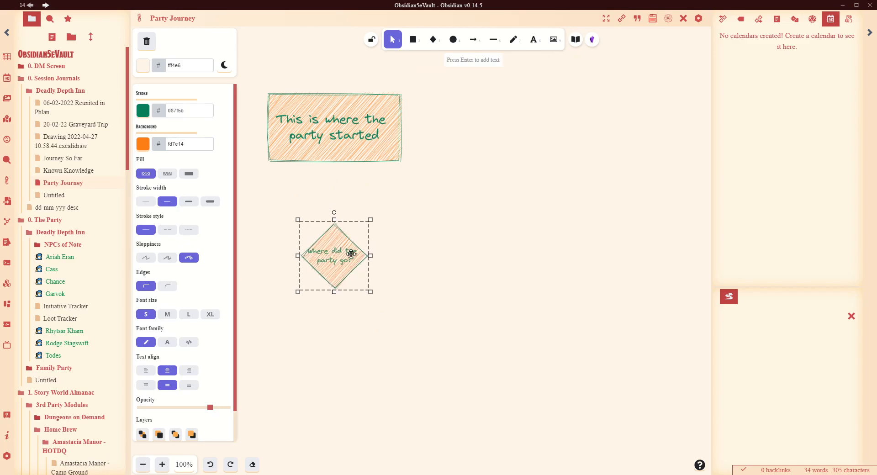
Draw an arrow from the rectangle's lower edge to the diamond's upper corner and move the rectangle right and slightly down
{"action": "left_click", "coordinate": [347, 195]}
{"action": "left_click", "coordinate": [315, 152]}
{"action": "left_click", "coordinate": [362, 178]}
{"action": "left_click", "coordinate": [338, 152]}
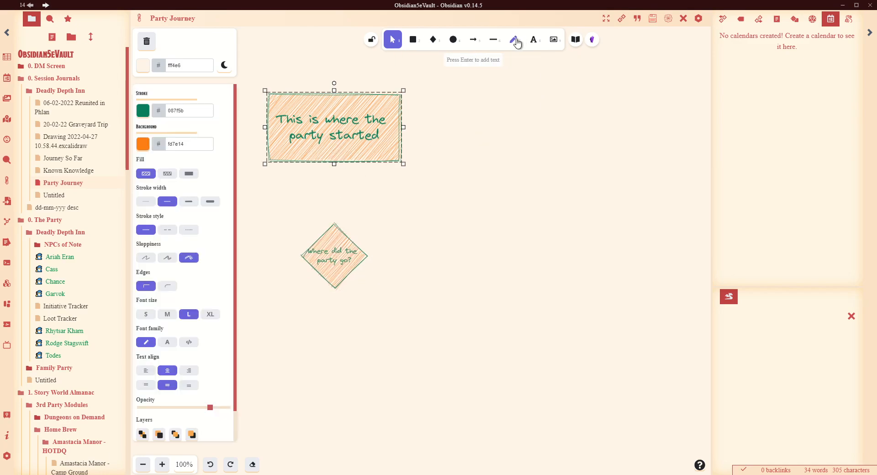
{"action": "left_click", "coordinate": [473, 39]}
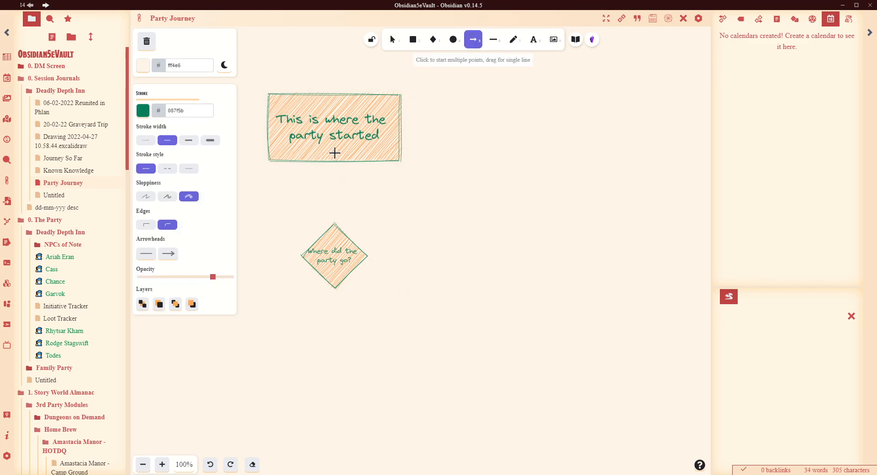
{"action": "left_click_drag", "start_coordinate": [331, 164], "coordinate": [334, 222]}
{"action": "left_click", "coordinate": [482, 247]}
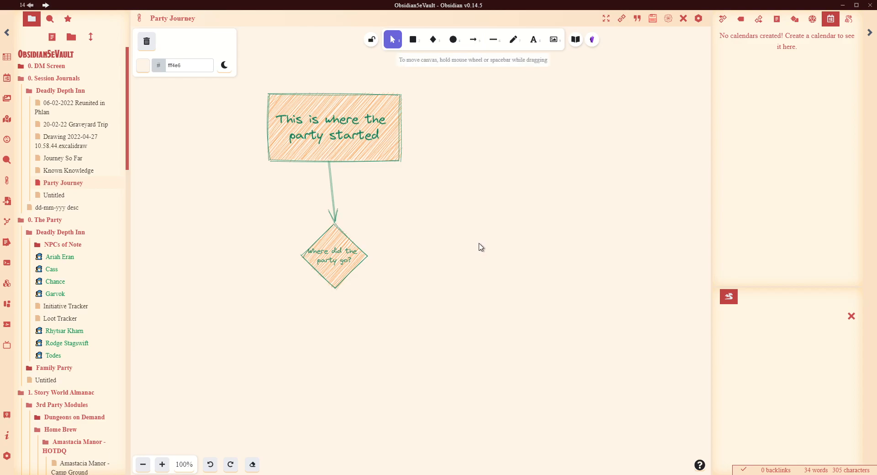
{"action": "left_click_drag", "start_coordinate": [321, 133], "coordinate": [382, 148]}
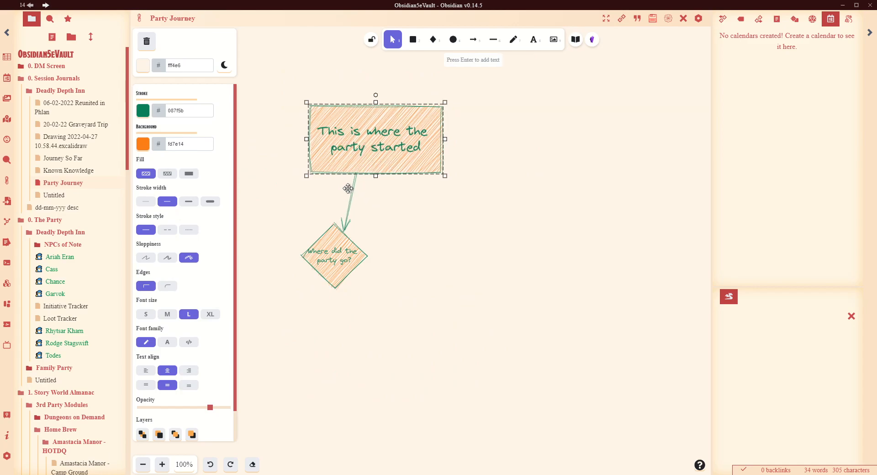
{"action": "left_click", "coordinate": [513, 199]}
{"action": "left_click", "coordinate": [474, 40]}
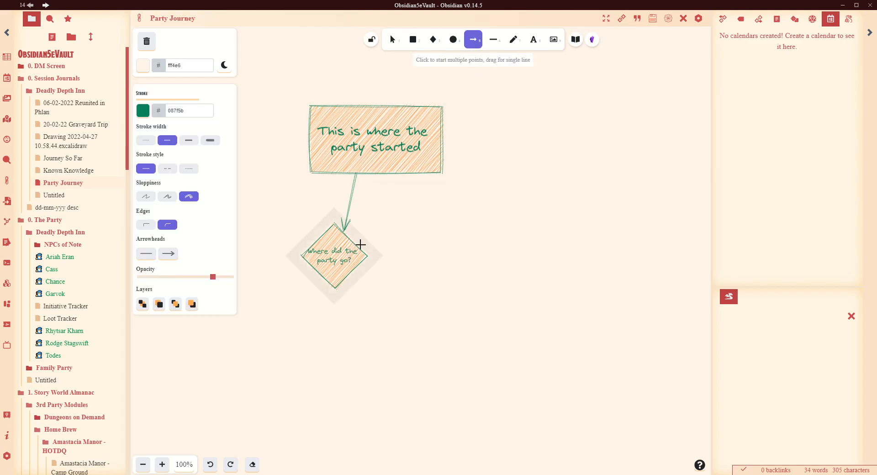
{"action": "right_click", "coordinate": [543, 272]}
{"action": "left_click", "coordinate": [535, 202]}
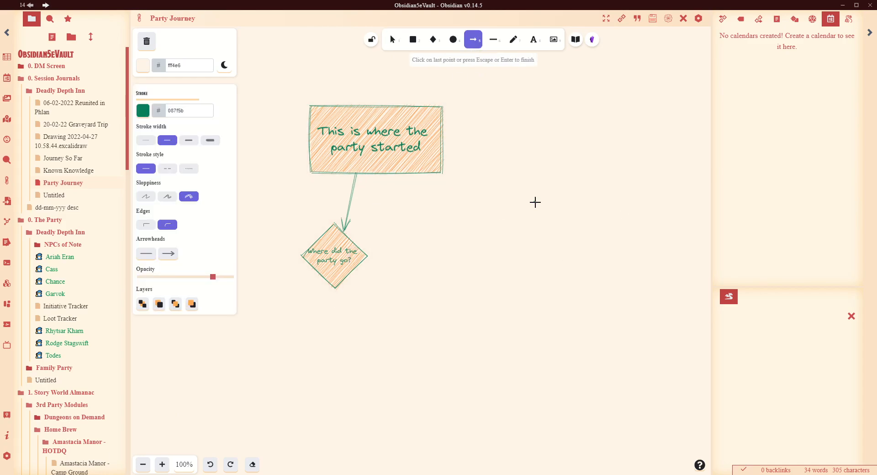
{"action": "right_click", "coordinate": [582, 141]}
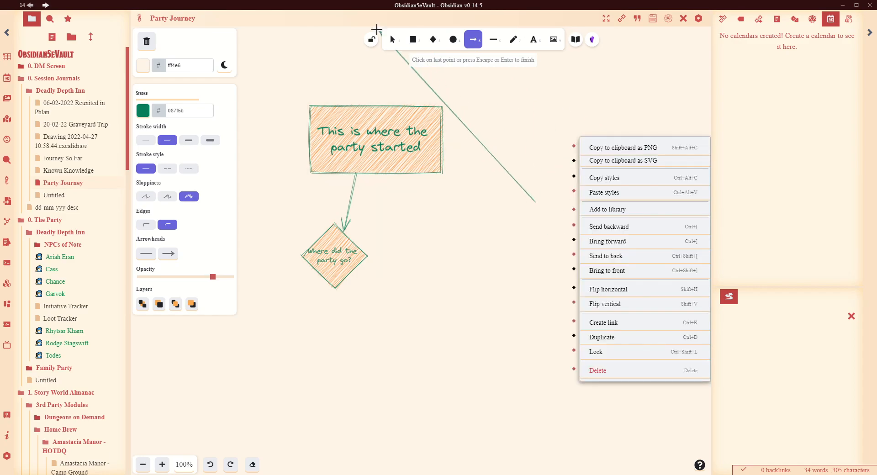
{"action": "left_click", "coordinate": [532, 140]}
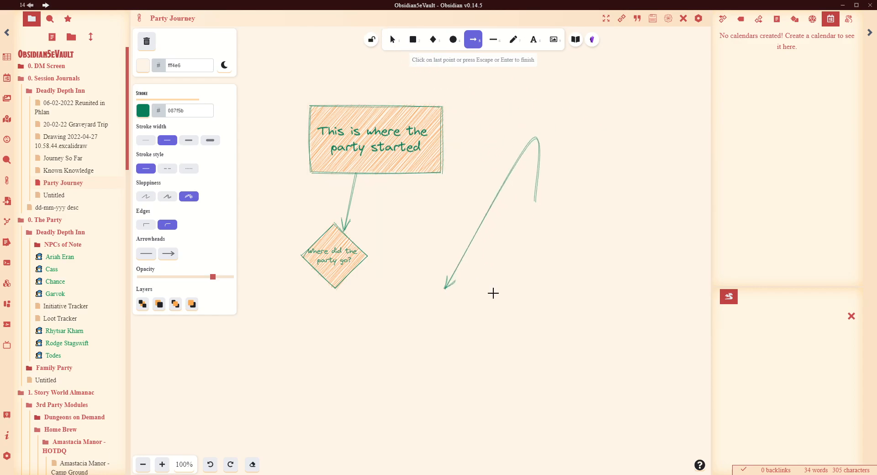
{"action": "left_click", "coordinate": [391, 39]}
{"action": "left_click", "coordinate": [394, 44]}
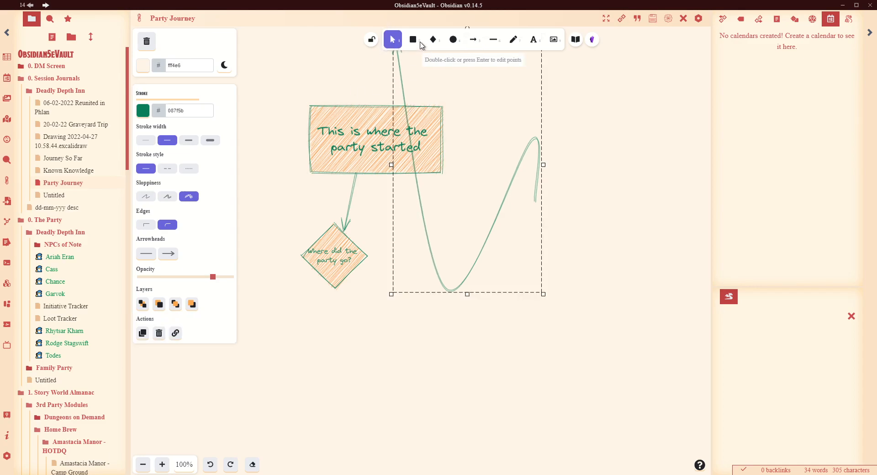
{"action": "key", "text": "Delete"}
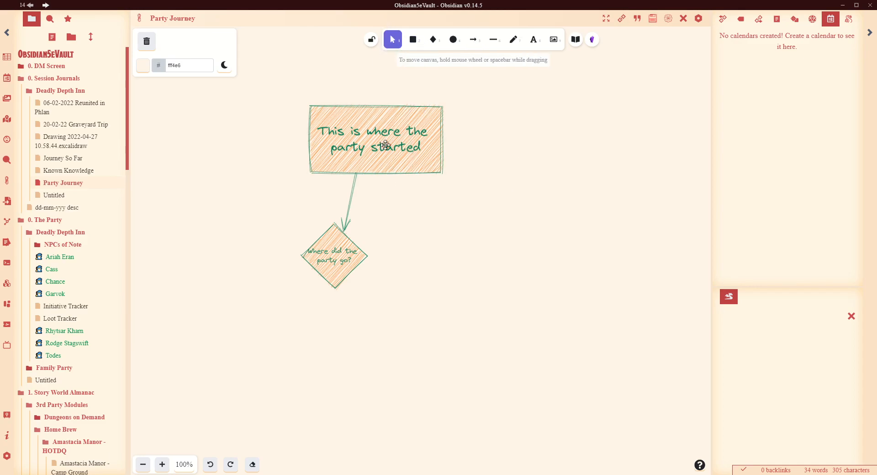
Move the diamond to the right, below the rectangle's lower-right corner, with the arrow still attached
{"action": "left_click", "coordinate": [328, 258]}
{"action": "left_click_drag", "start_coordinate": [327, 257], "coordinate": [432, 238]}
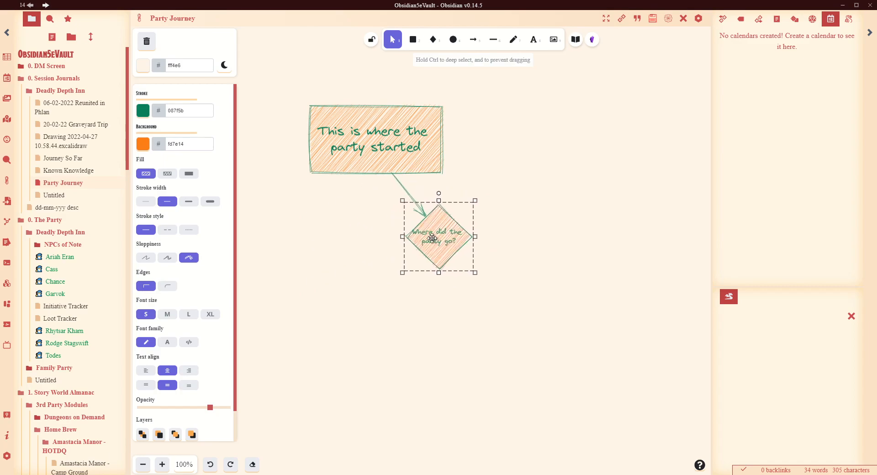
{"action": "left_click", "coordinate": [557, 287]}
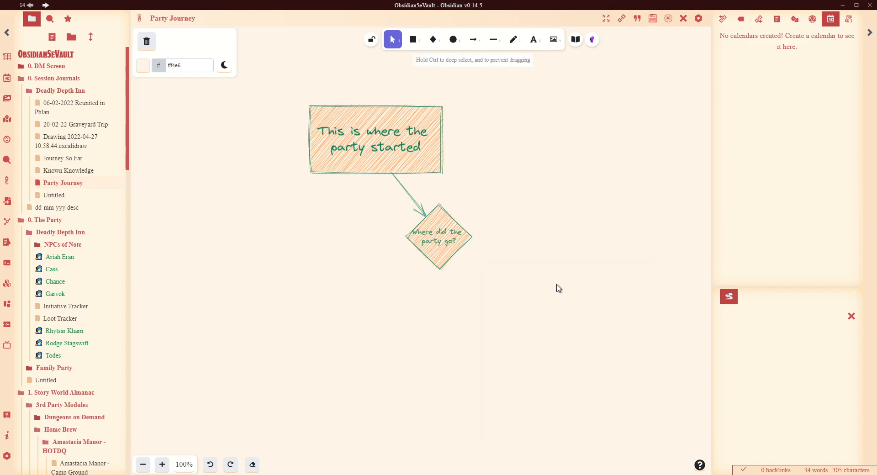
Set the diamond's background colour to red
{"action": "left_click", "coordinate": [449, 250]}
{"action": "left_click", "coordinate": [143, 143]}
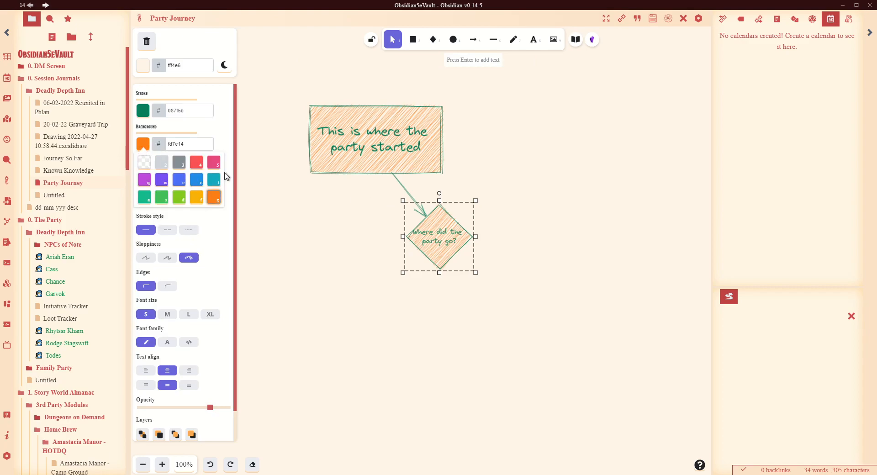
{"action": "left_click", "coordinate": [196, 163]}
{"action": "left_click", "coordinate": [397, 306]}
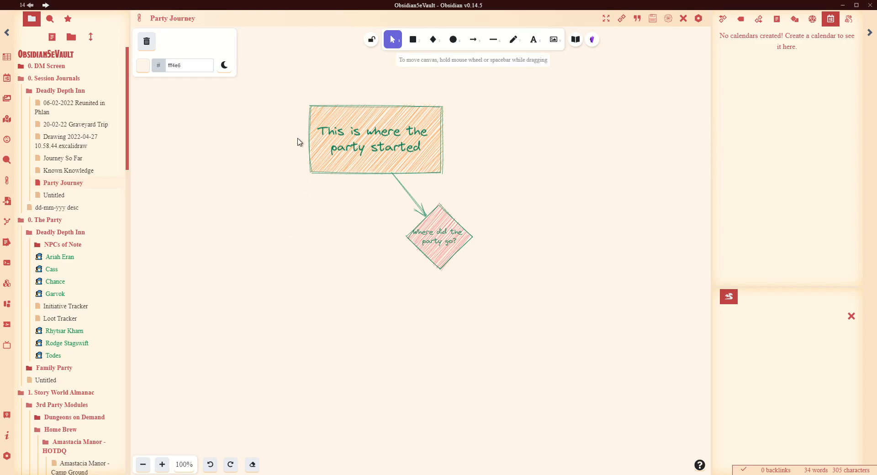
Nudge the "This is where the party started" rectangle slightly up and to the left
{"action": "mouse_move", "coordinate": [386, 163]}
{"action": "left_mouse_down"}
{"action": "mouse_move", "coordinate": [517, 212]}
{"action": "mouse_move", "coordinate": [381, 177]}
{"action": "mouse_move", "coordinate": [420, 141]}
{"action": "mouse_move", "coordinate": [384, 138]}
{"action": "left_mouse_up"}
{"action": "left_click", "coordinate": [555, 202]}
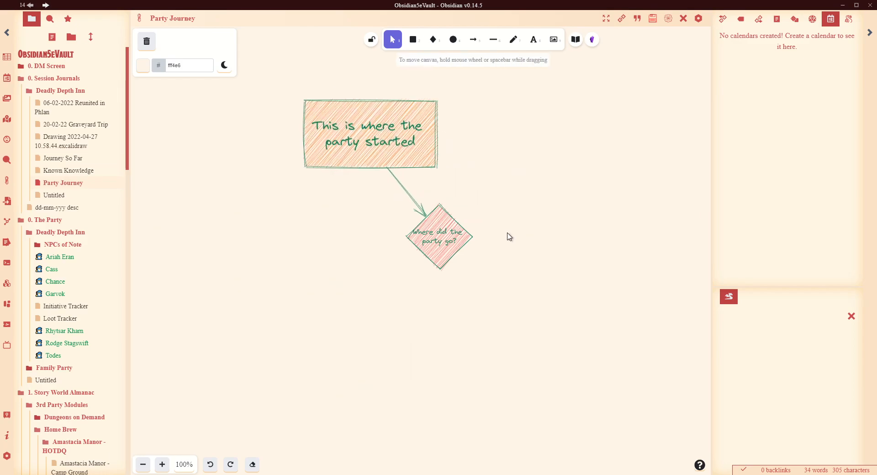
{"action": "left_click", "coordinate": [375, 139]}
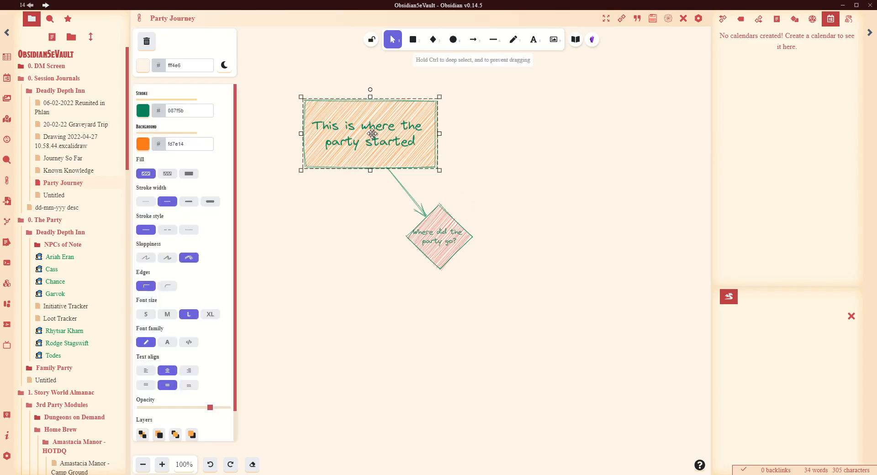
{"action": "left_click", "coordinate": [567, 157]}
{"action": "left_click", "coordinate": [444, 250]}
{"action": "left_click", "coordinate": [567, 258]}
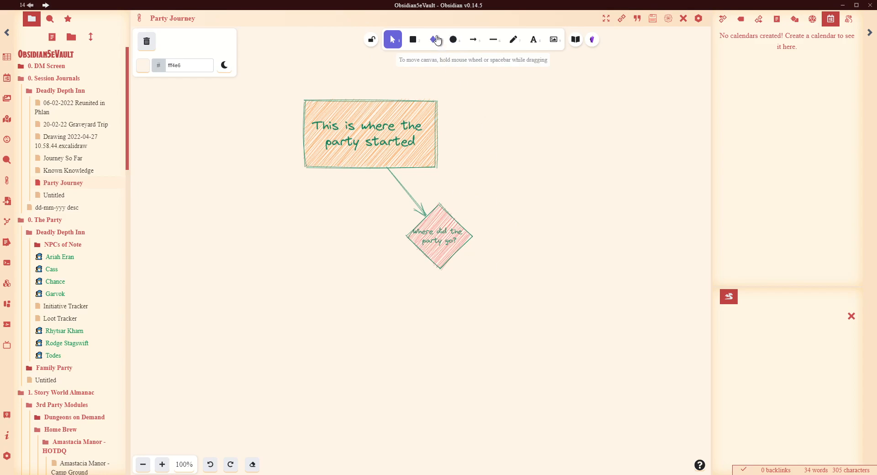
Draw a circle below and to the right of the diamond and label it "Phlan"
{"action": "left_click", "coordinate": [454, 39]}
{"action": "left_click_drag", "start_coordinate": [507, 269], "coordinate": [572, 329]}
{"action": "key", "text": "Return"}
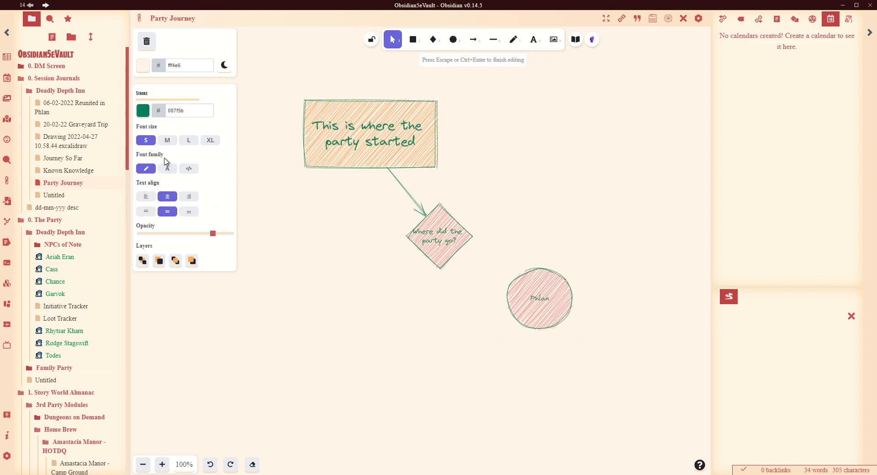
Set the font size of the circle's "Phlan" label to L
{"action": "left_click", "coordinate": [531, 291]}
{"action": "left_click", "coordinate": [409, 444]}
{"action": "left_click", "coordinate": [527, 296]}
{"action": "left_click", "coordinate": [189, 140]}
{"action": "left_click", "coordinate": [300, 346]}
{"action": "left_click", "coordinate": [533, 307]}
Set the stroke colour of the "Phlan" circle and its label to black
{"action": "left_click", "coordinate": [142, 110]}
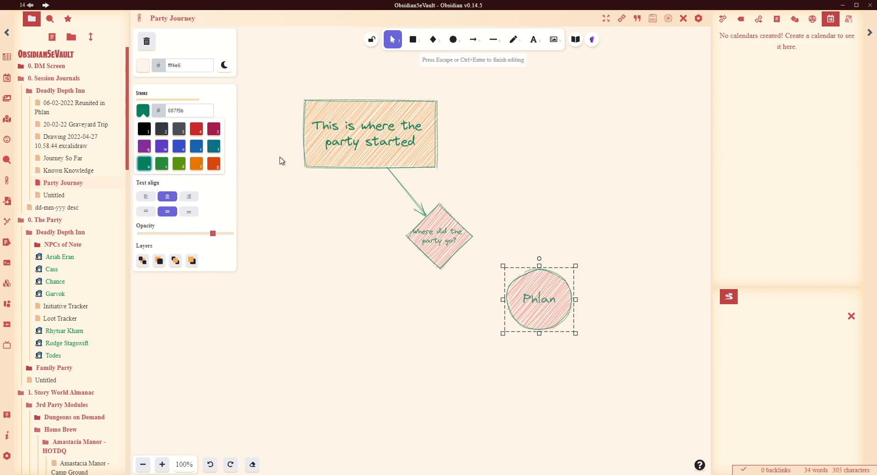
{"action": "left_click", "coordinate": [195, 147]}
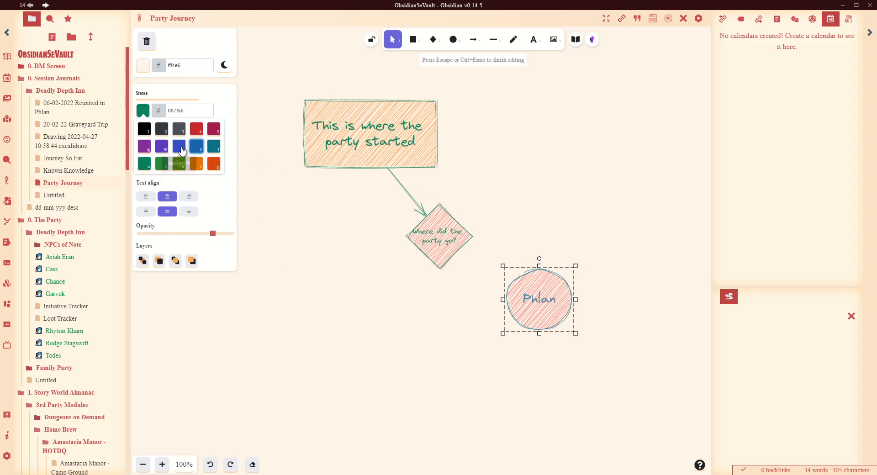
{"action": "left_click", "coordinate": [144, 129]}
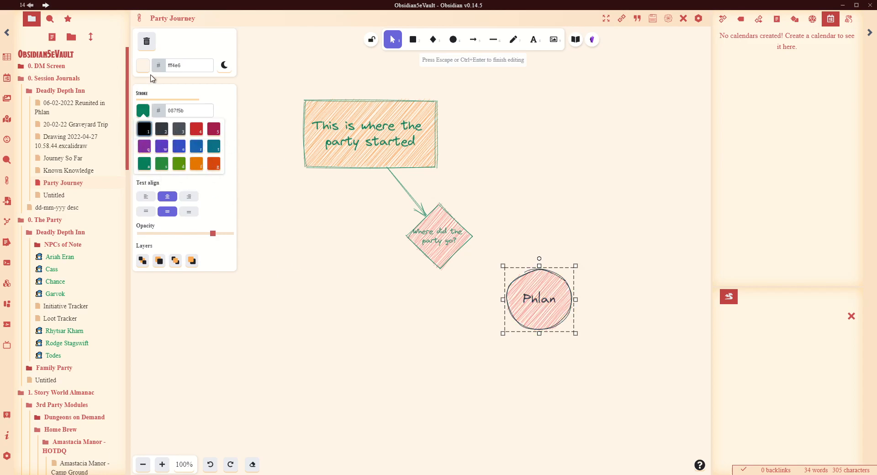
{"action": "left_click", "coordinate": [262, 139]}
{"action": "left_click", "coordinate": [513, 309]}
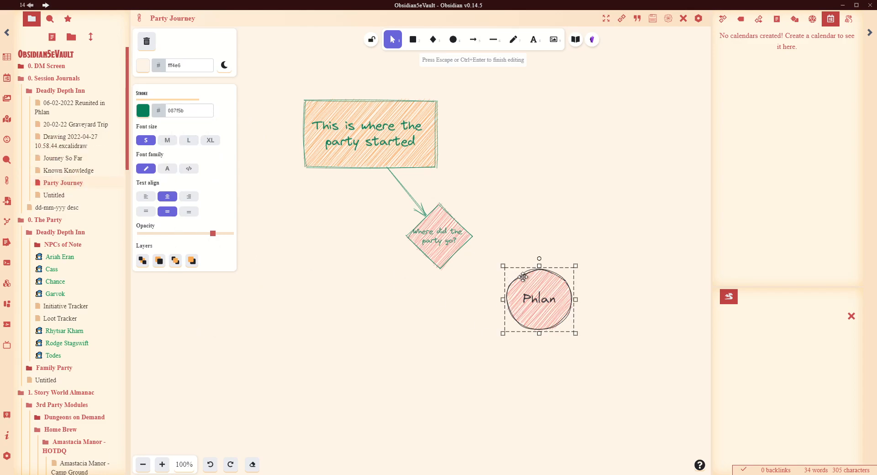
{"action": "left_click", "coordinate": [428, 343]}
{"action": "left_click", "coordinate": [530, 294]}
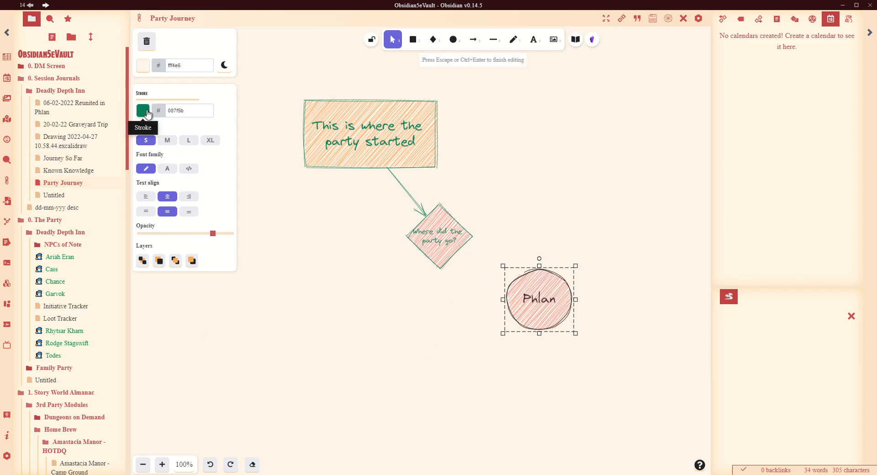
{"action": "left_click", "coordinate": [364, 333]}
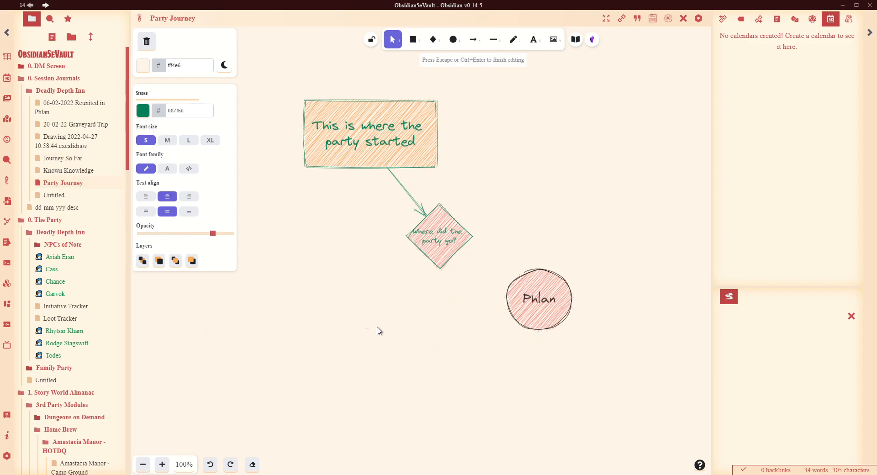
Pull the circle away from its "Phlan" label and delete both the circle and the text
{"action": "left_click_drag", "start_coordinate": [544, 314], "coordinate": [415, 359]}
{"action": "left_click", "coordinate": [539, 302]}
{"action": "left_click_drag", "start_coordinate": [500, 265], "coordinate": [594, 348]}
{"action": "left_click", "coordinate": [388, 333]}
{"action": "double_click", "coordinate": [386, 327]}
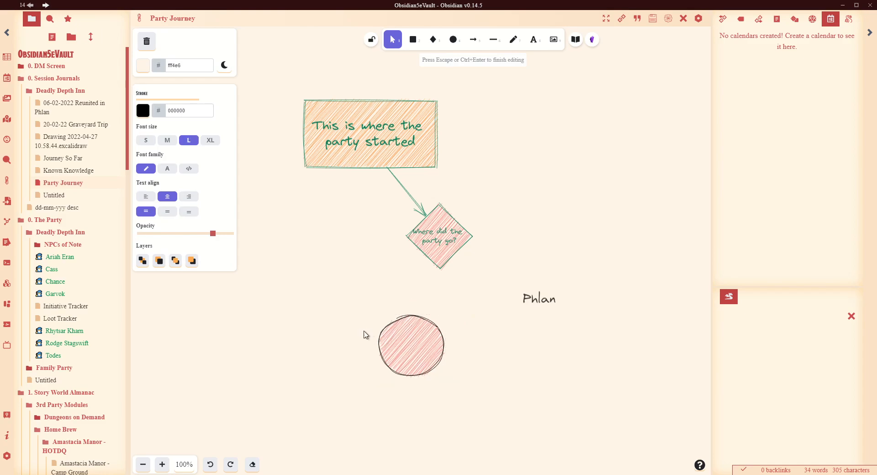
{"action": "key", "text": "Escape"}
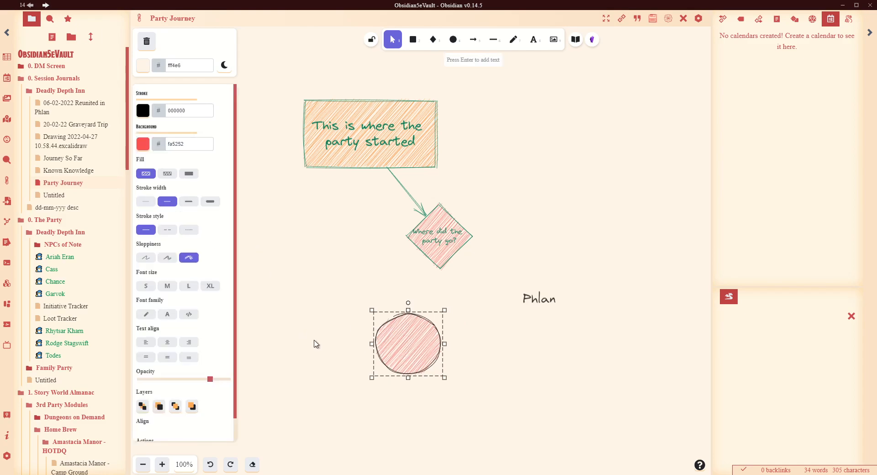
{"action": "key", "text": "Delete"}
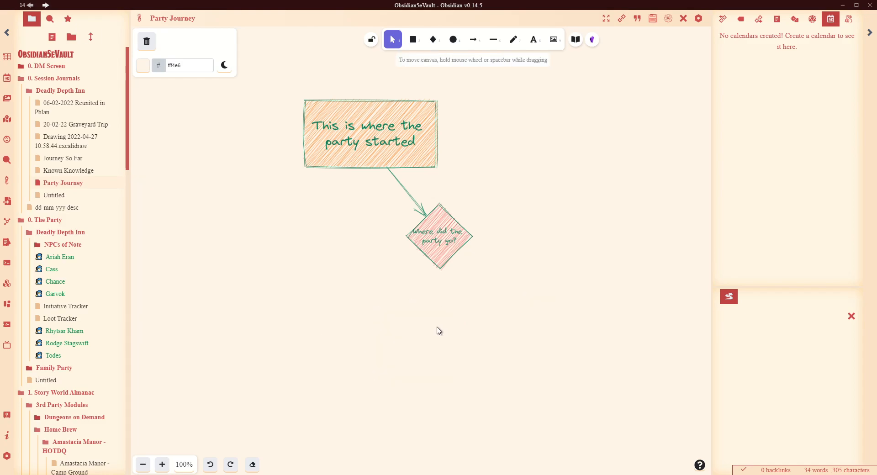
Draw a larger circle to the right of the diamond and label it "Phlan"
{"action": "left_click", "coordinate": [453, 40]}
{"action": "left_click_drag", "start_coordinate": [519, 223], "coordinate": [628, 320]}
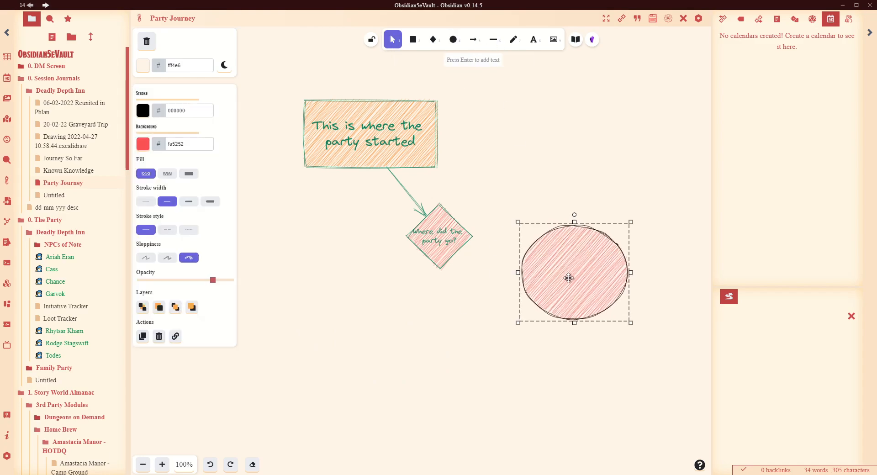
{"action": "left_click", "coordinate": [475, 360]}
{"action": "left_click", "coordinate": [521, 287]}
{"action": "double_click", "coordinate": [524, 277]}
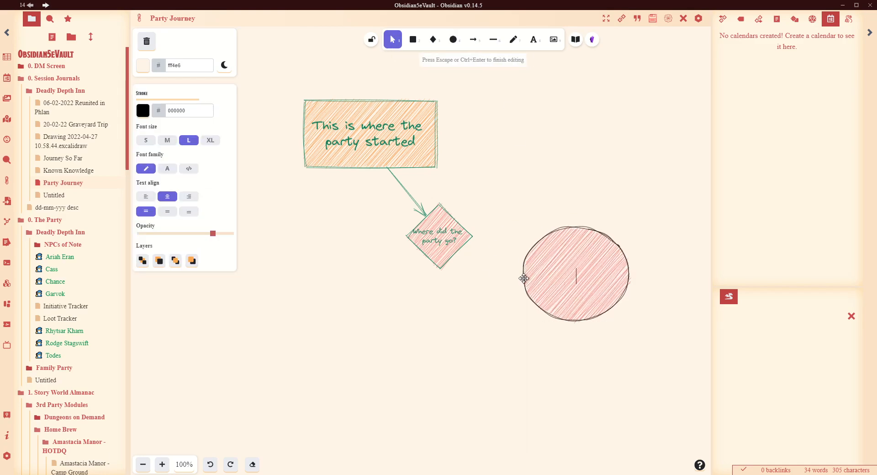
{"action": "type", "text": "Phlan"}
{"action": "left_click", "coordinate": [422, 327]}
Move the "Phlan" circle slightly down and to the left and set its background colour to blue (228be6)
{"action": "left_click_drag", "start_coordinate": [530, 269], "coordinate": [509, 294]}
{"action": "left_click", "coordinate": [143, 144]}
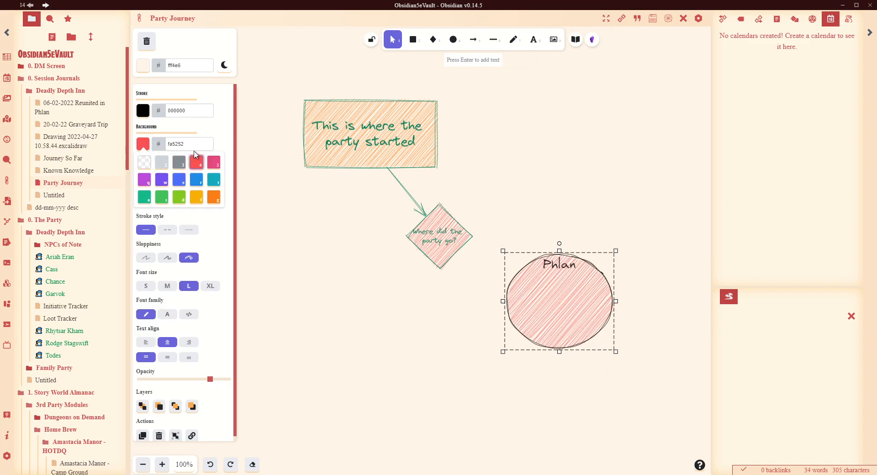
{"action": "left_click", "coordinate": [192, 181]}
{"action": "left_click", "coordinate": [292, 349]}
{"action": "left_click_drag", "start_coordinate": [508, 300], "coordinate": [506, 301]}
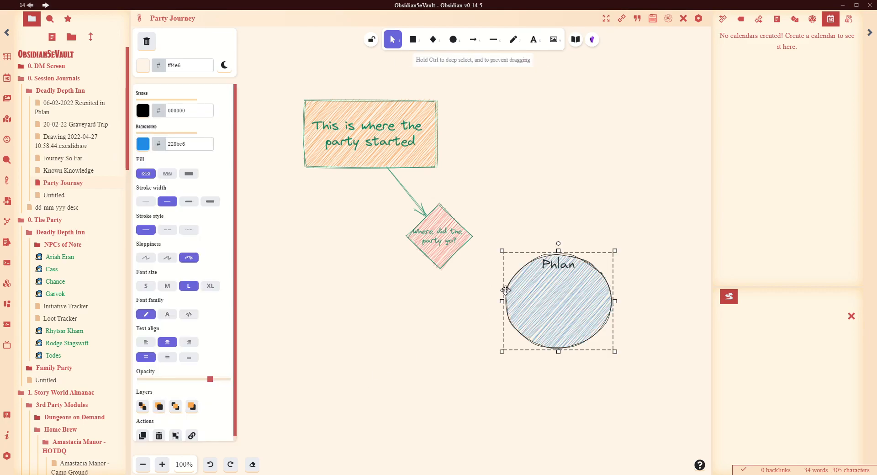
Centre the "Phlan" label vertically in the circle and shrink the circle to fit closely around the text
{"action": "left_click", "coordinate": [167, 357]}
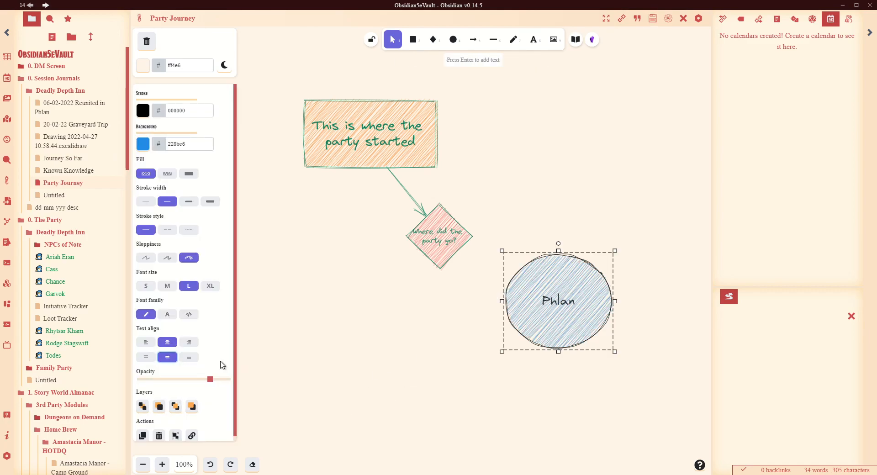
{"action": "left_click", "coordinate": [577, 374]}
{"action": "left_click", "coordinate": [594, 334]}
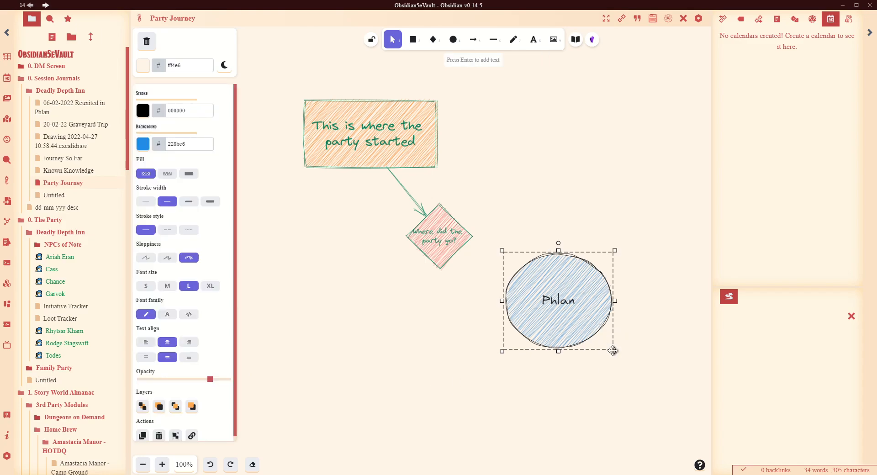
{"action": "left_click_drag", "start_coordinate": [612, 351], "coordinate": [510, 316]}
{"action": "left_click", "coordinate": [534, 322]}
{"action": "left_click", "coordinate": [386, 352]}
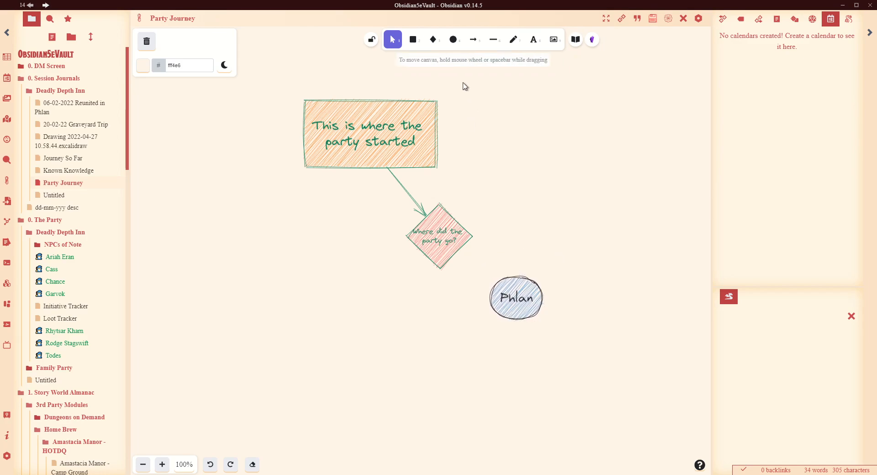
Draw an arrow from the diamond's lower-right edge to the "Phlan" circle
{"action": "left_click", "coordinate": [473, 40]}
{"action": "left_click_drag", "start_coordinate": [455, 253], "coordinate": [495, 285]}
{"action": "left_click", "coordinate": [564, 252]}
Add the link [[Phlan]] to the "Phlan" circle
{"action": "left_click", "coordinate": [531, 309]}
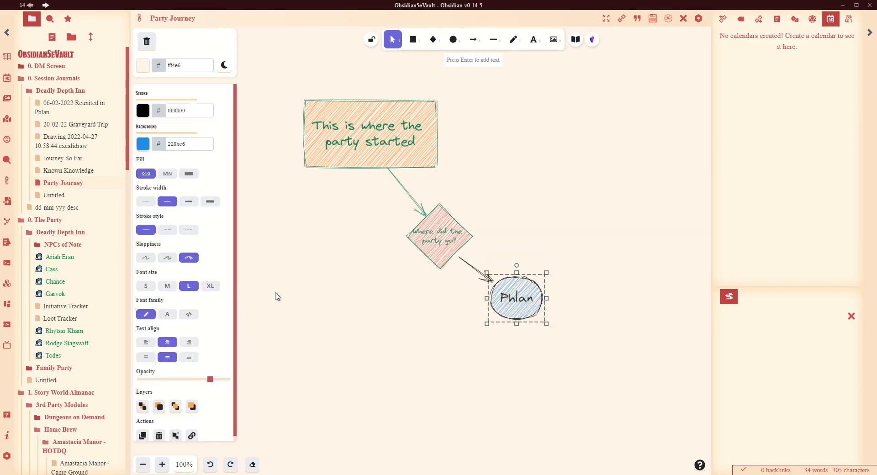
{"action": "scroll", "coordinate": [183, 366], "scroll_direction": "down", "scroll_amount": 1}
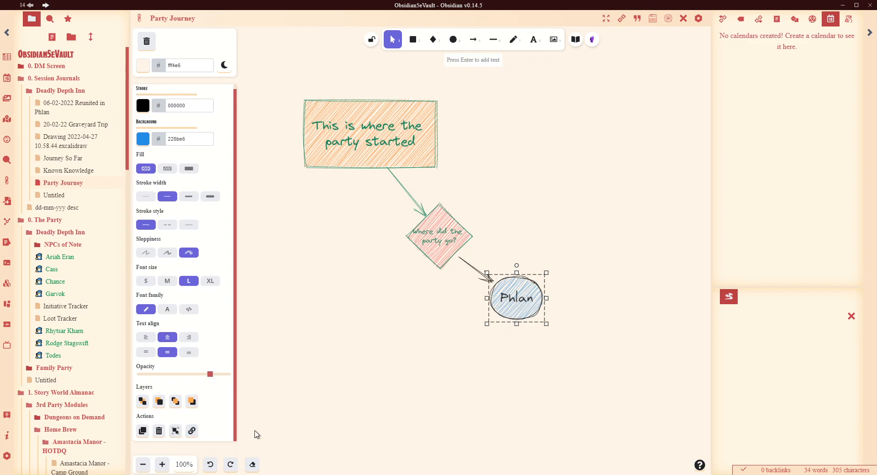
{"action": "left_click", "coordinate": [191, 431]}
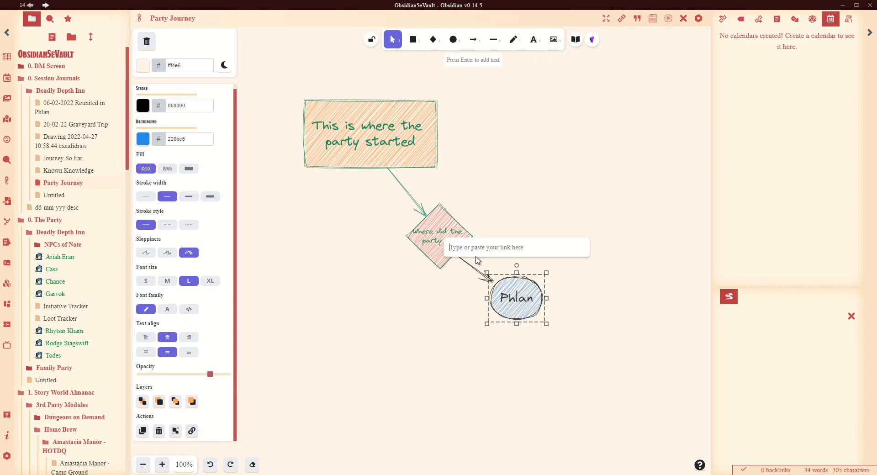
{"action": "type", "text": "[[Phlan"}
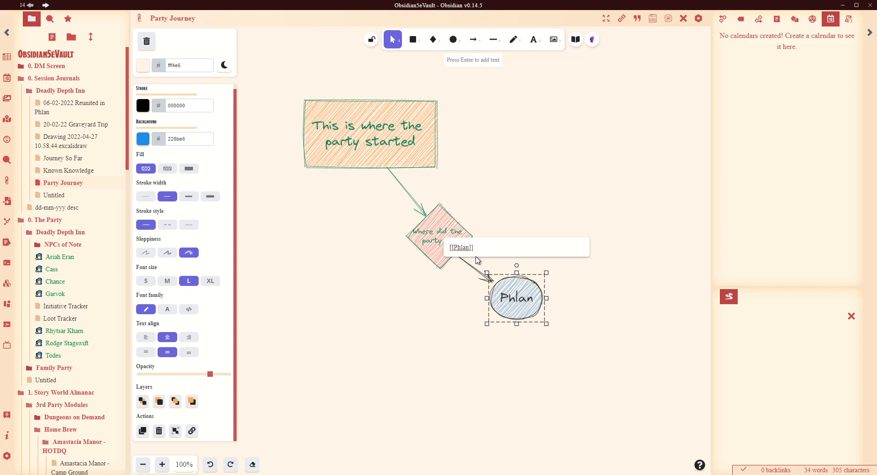
{"action": "left_click", "coordinate": [428, 349]}
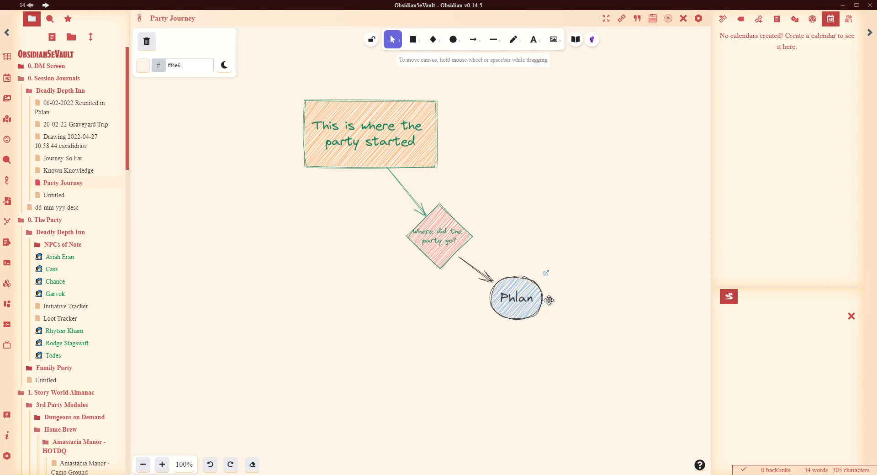
{"action": "mouse_move", "coordinate": [547, 277]}
Open the Excalidraw plugin's settings from the list of installed community plugins
{"action": "left_click", "coordinate": [7, 456]}
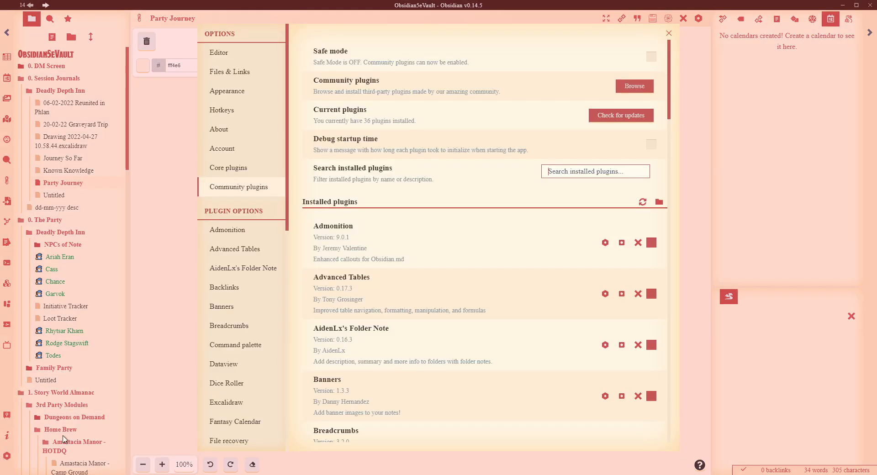
{"action": "scroll", "coordinate": [427, 274], "scroll_direction": "down", "scroll_amount": 5}
{"action": "scroll", "coordinate": [434, 272], "scroll_direction": "down", "scroll_amount": 3}
{"action": "scroll", "coordinate": [435, 273], "scroll_direction": "down", "scroll_amount": 2}
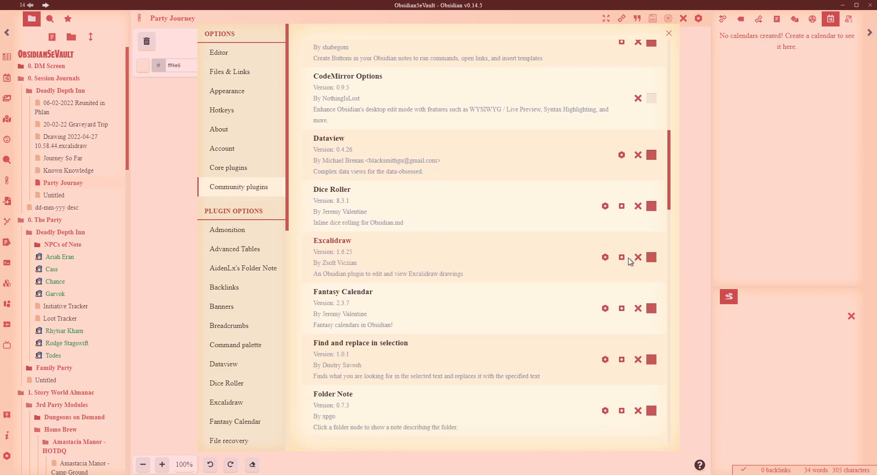
{"action": "left_click", "coordinate": [605, 258]}
Look through the Excalidraw settings, from filename, display and links through embedding, export and experimental features to the installed scripts
{"action": "scroll", "coordinate": [490, 242], "scroll_direction": "down", "scroll_amount": 8}
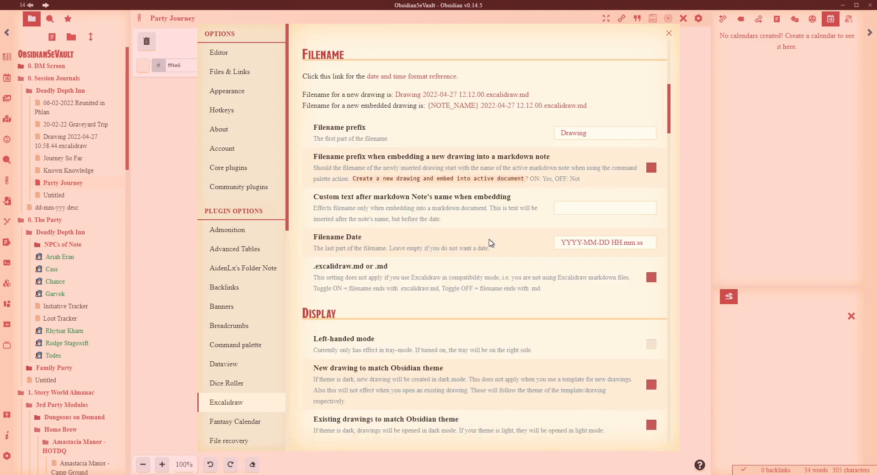
{"action": "scroll", "coordinate": [601, 197], "scroll_direction": "down", "scroll_amount": 5}
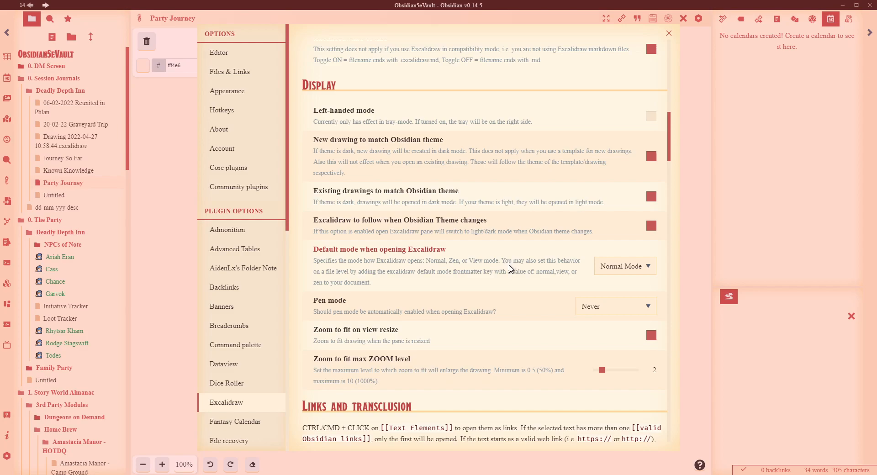
{"action": "scroll", "coordinate": [512, 268], "scroll_direction": "down", "scroll_amount": 7}
{"action": "scroll", "coordinate": [521, 272], "scroll_direction": "down", "scroll_amount": 7}
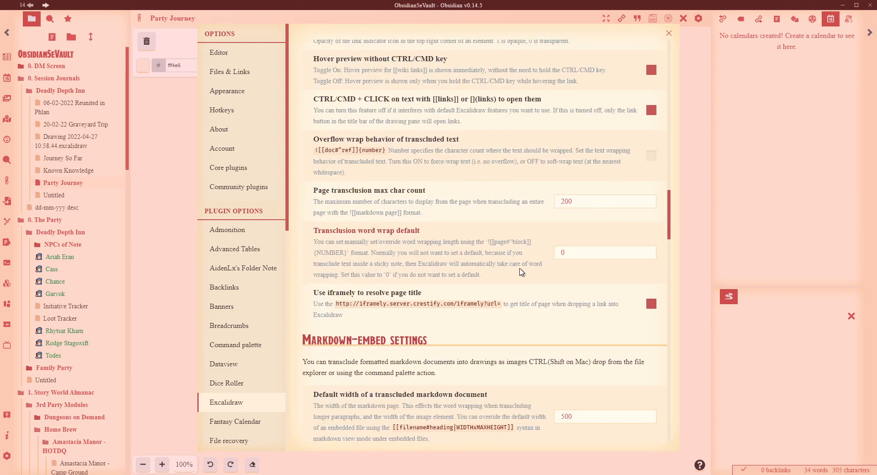
{"action": "scroll", "coordinate": [521, 270], "scroll_direction": "down", "scroll_amount": 15}
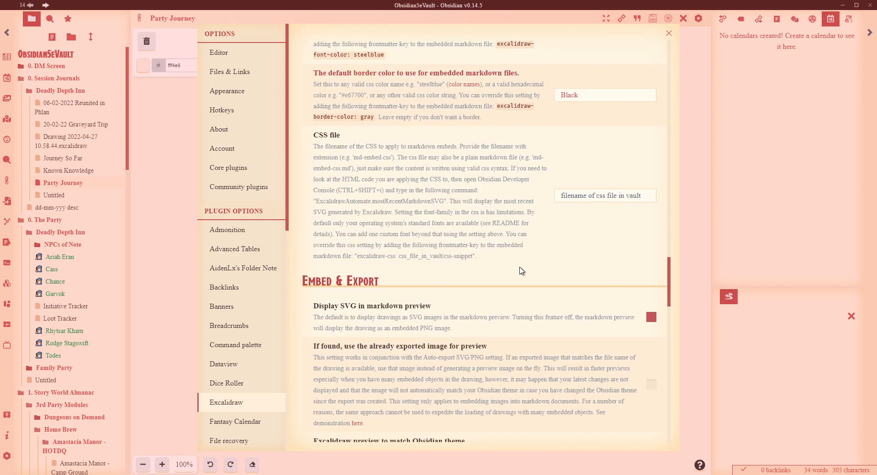
{"action": "scroll", "coordinate": [521, 273], "scroll_direction": "down", "scroll_amount": 1}
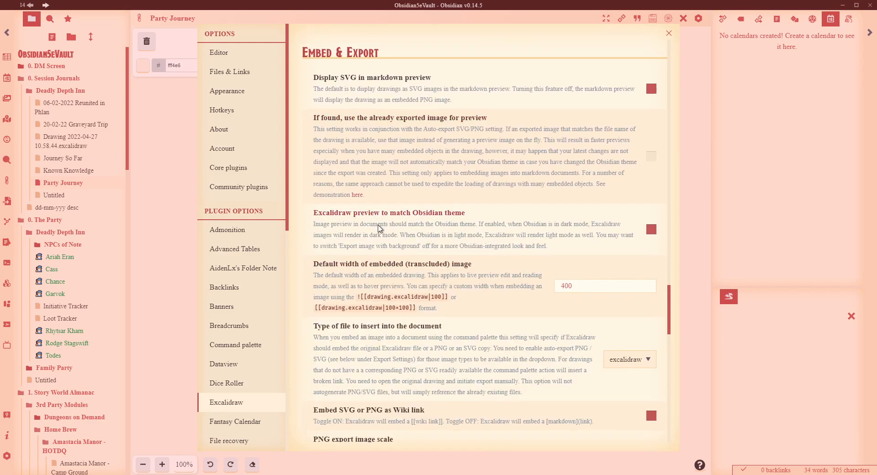
{"action": "scroll", "coordinate": [533, 279], "scroll_direction": "down", "scroll_amount": 3}
{"action": "scroll", "coordinate": [533, 283], "scroll_direction": "up", "scroll_amount": 3}
{"action": "scroll", "coordinate": [534, 288], "scroll_direction": "up", "scroll_amount": 1}
{"action": "scroll", "coordinate": [526, 291], "scroll_direction": "down", "scroll_amount": 3}
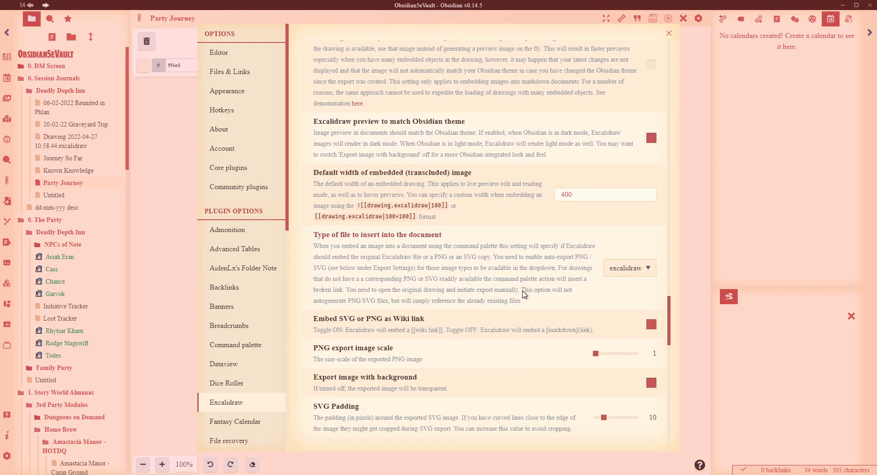
{"action": "scroll", "coordinate": [526, 296], "scroll_direction": "down", "scroll_amount": 3}
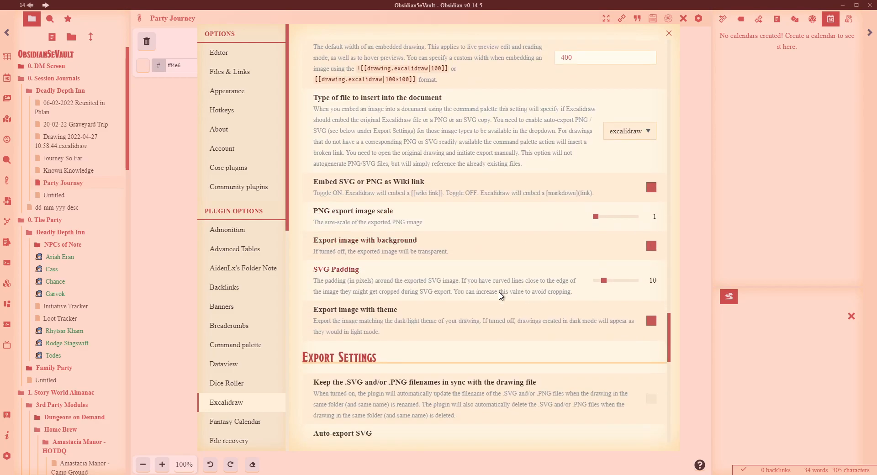
{"action": "scroll", "coordinate": [501, 296], "scroll_direction": "down", "scroll_amount": 3}
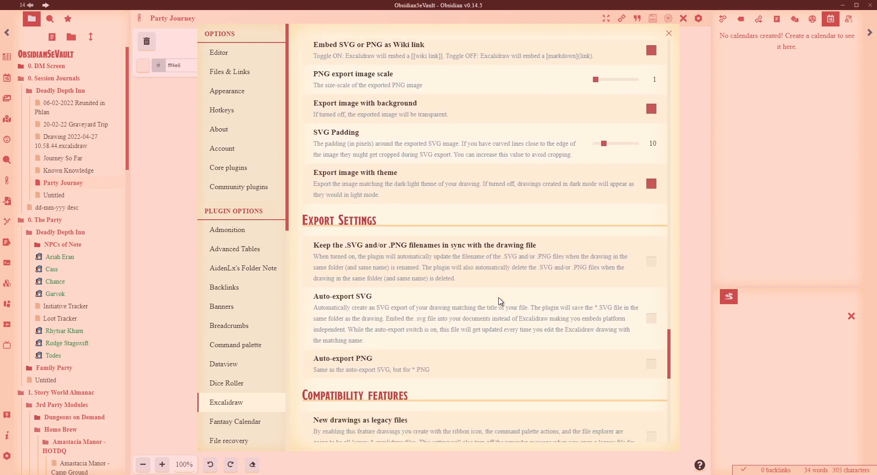
{"action": "scroll", "coordinate": [540, 332], "scroll_direction": "down", "scroll_amount": 5}
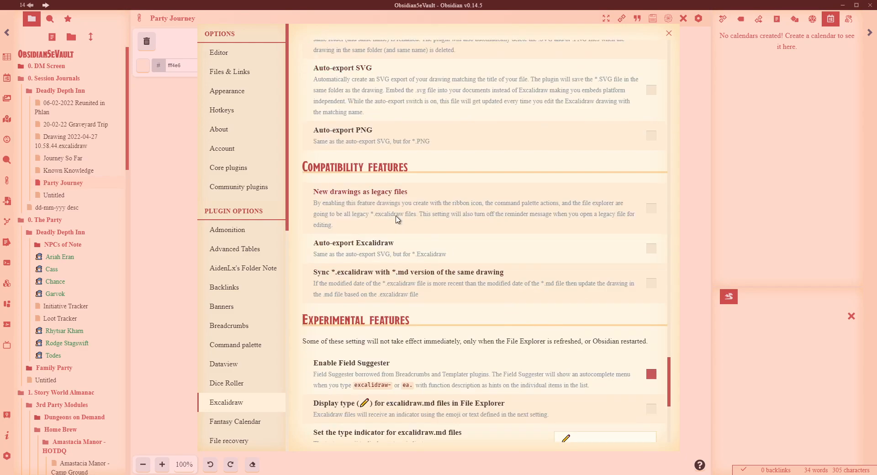
{"action": "scroll", "coordinate": [464, 239], "scroll_direction": "down", "scroll_amount": 4}
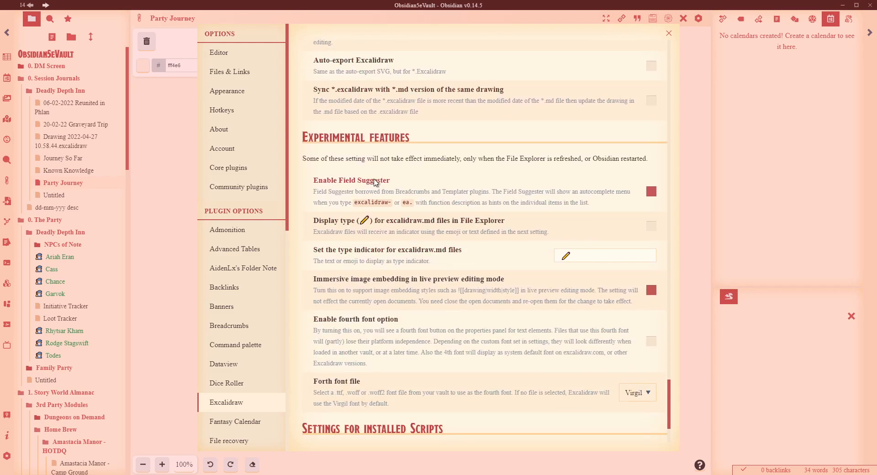
{"action": "scroll", "coordinate": [405, 362], "scroll_direction": "down", "scroll_amount": 2}
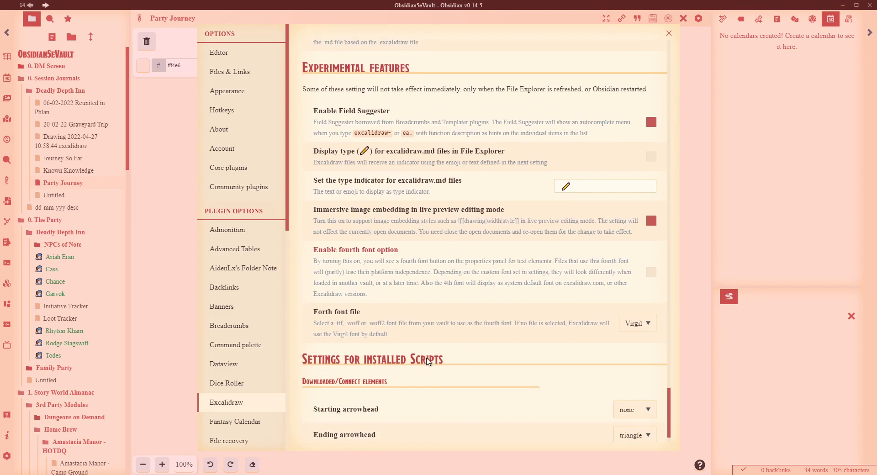
Review the Excalidraw settings backwards from experimental features through export, embedding and markdown-embed options to the link settings, and close them
{"action": "scroll", "coordinate": [439, 309], "scroll_direction": "up", "scroll_amount": 12}
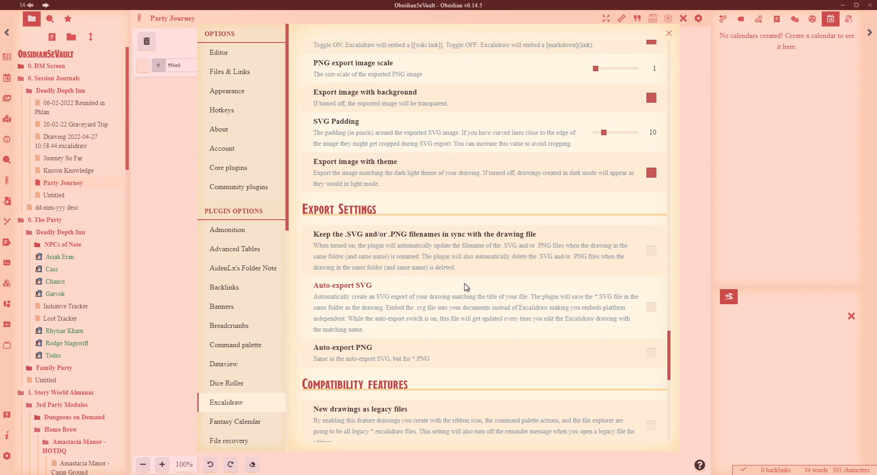
{"action": "scroll", "coordinate": [465, 287], "scroll_direction": "up", "scroll_amount": 3}
{"action": "scroll", "coordinate": [466, 288], "scroll_direction": "up", "scroll_amount": 4}
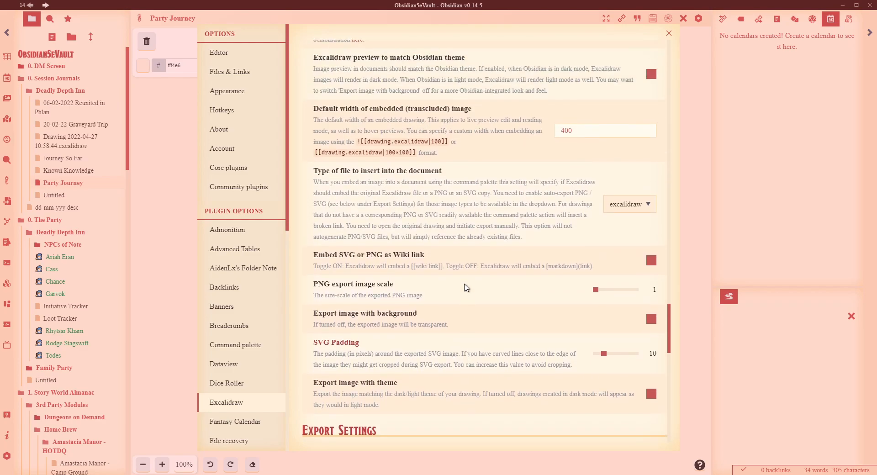
{"action": "scroll", "coordinate": [467, 286], "scroll_direction": "up", "scroll_amount": 2}
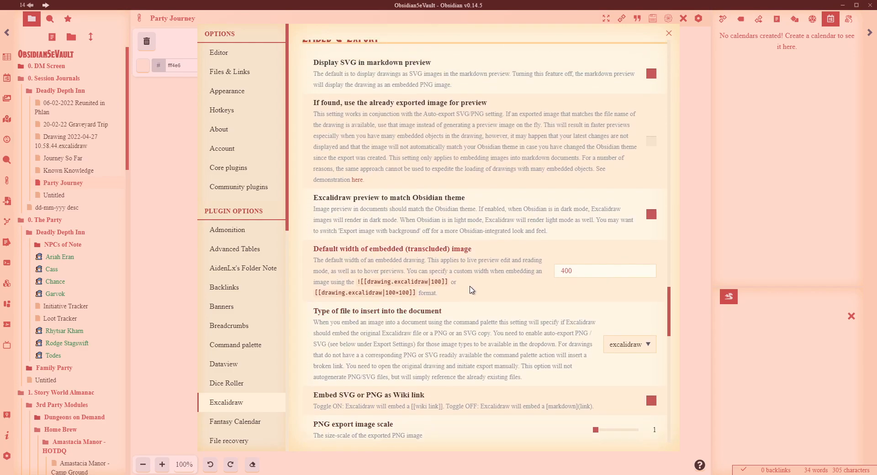
{"action": "scroll", "coordinate": [473, 290], "scroll_direction": "up", "scroll_amount": 10}
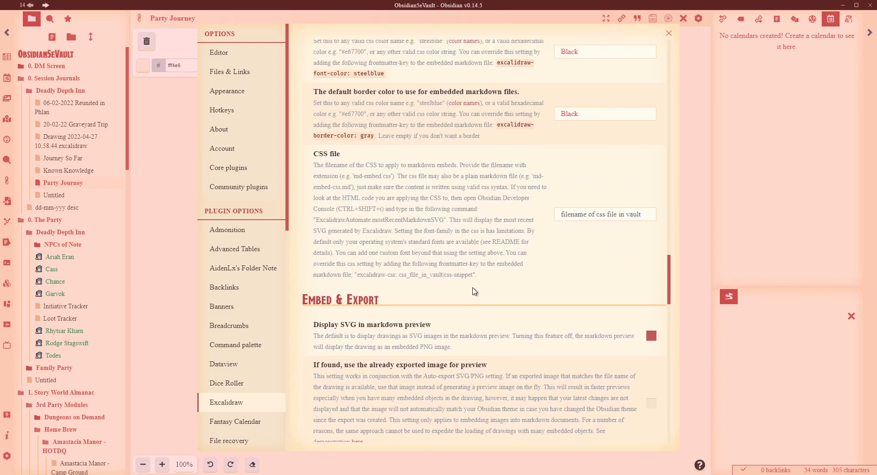
{"action": "scroll", "coordinate": [475, 290], "scroll_direction": "up", "scroll_amount": 3}
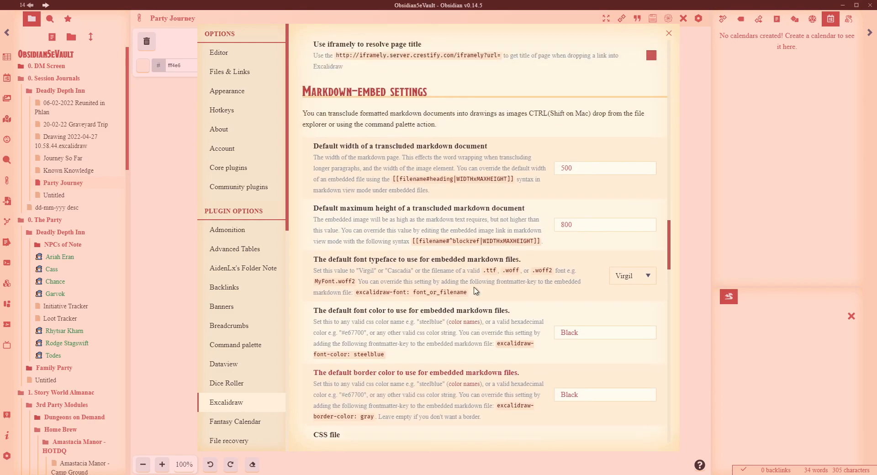
{"action": "scroll", "coordinate": [475, 290], "scroll_direction": "down", "scroll_amount": 1}
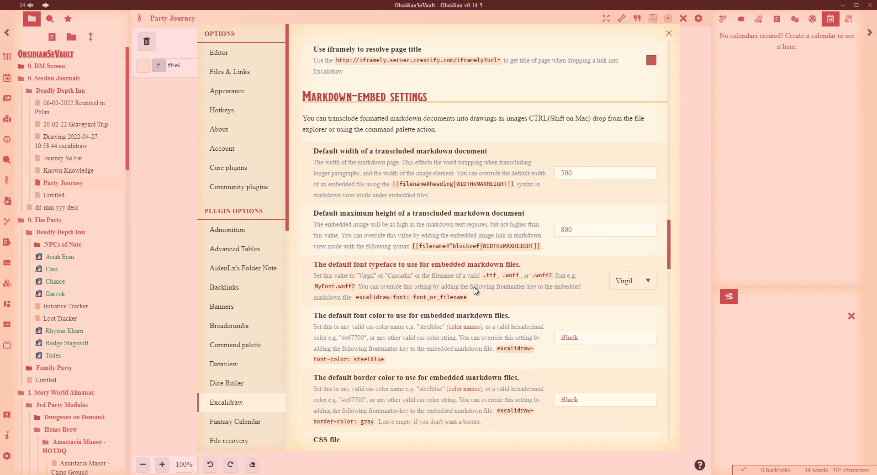
{"action": "scroll", "coordinate": [475, 290], "scroll_direction": "up", "scroll_amount": 6}
{"action": "scroll", "coordinate": [461, 282], "scroll_direction": "up", "scroll_amount": 2}
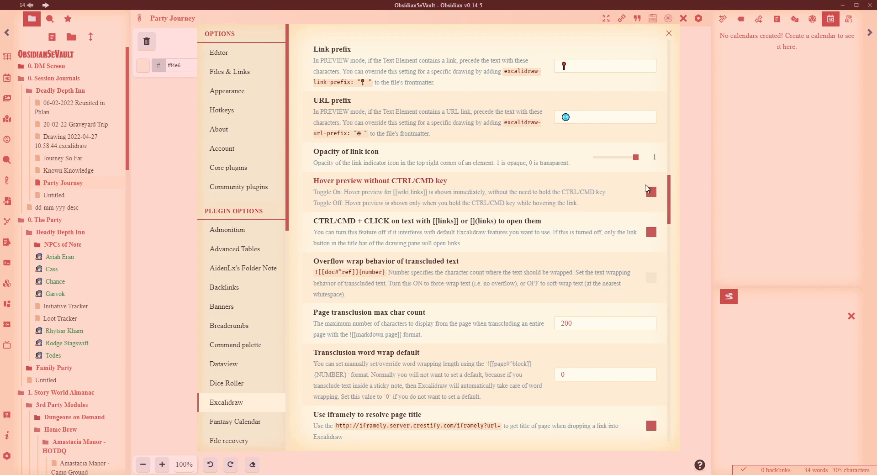
{"action": "left_click", "coordinate": [669, 35]}
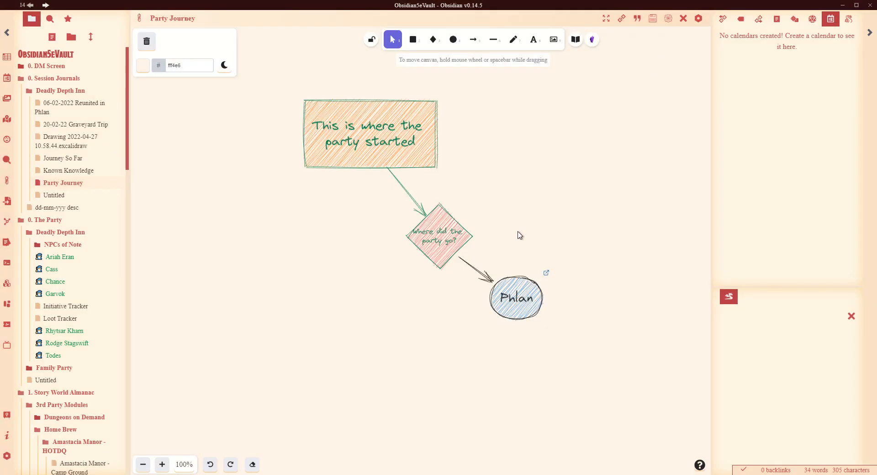
Draw a wide rectangle in the empty space to the right of the "Phlan" circle, slightly above it
{"action": "mouse_move", "coordinate": [545, 275]}
{"action": "left_click", "coordinate": [414, 40]}
{"action": "left_click_drag", "start_coordinate": [581, 239], "coordinate": [692, 281]}
{"action": "left_click", "coordinate": [635, 315]}
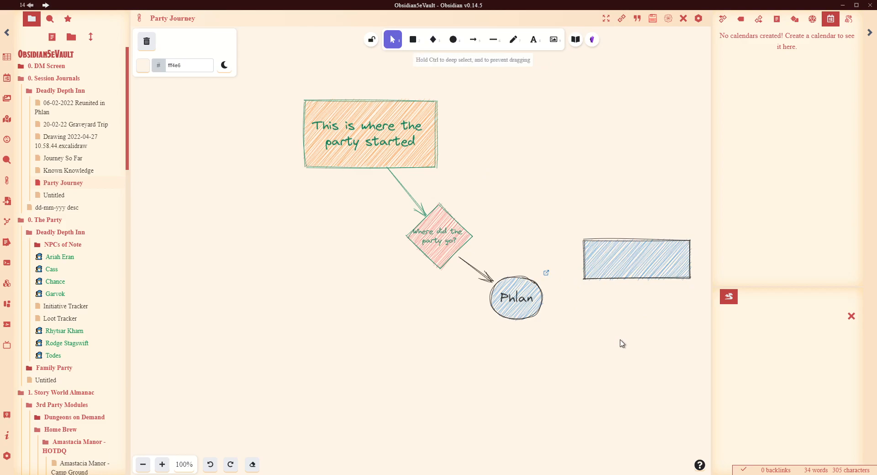
Label the new rectangle beside the "Phlan" circle "Session 1"
{"action": "left_click", "coordinate": [585, 257]}
{"action": "double_click", "coordinate": [585, 248]}
{"action": "type", "text": "Sessio"}
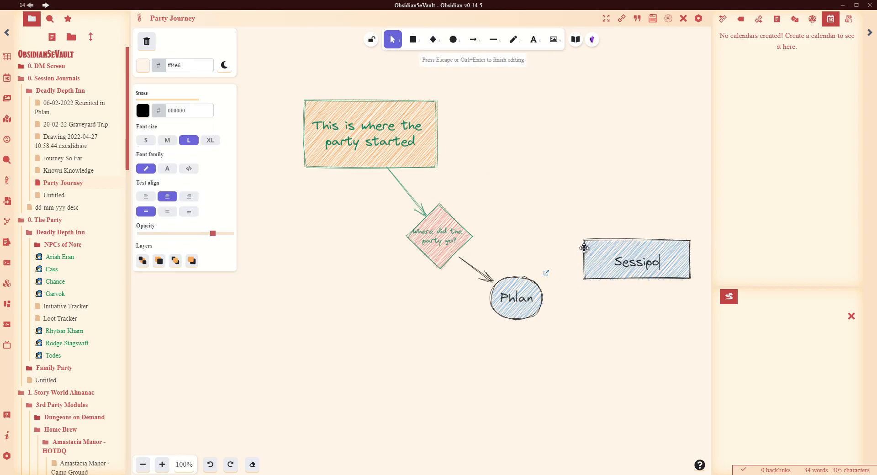
{"action": "key", "text": "BackSpace"}
{"action": "type", "text": "on 1"}
{"action": "left_click", "coordinate": [605, 351]}
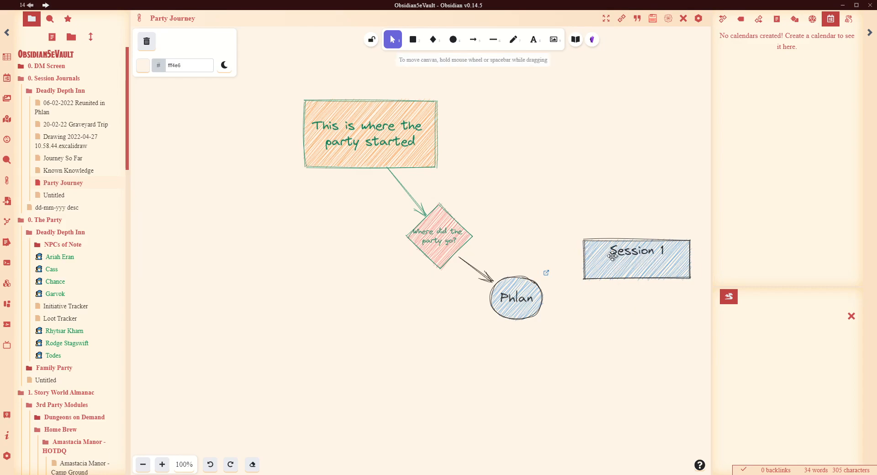
Align the "Session 1" label to the vertical middle of its rectangle
{"action": "left_click", "coordinate": [612, 255]}
{"action": "left_click", "coordinate": [169, 387]}
{"action": "left_click", "coordinate": [558, 324]}
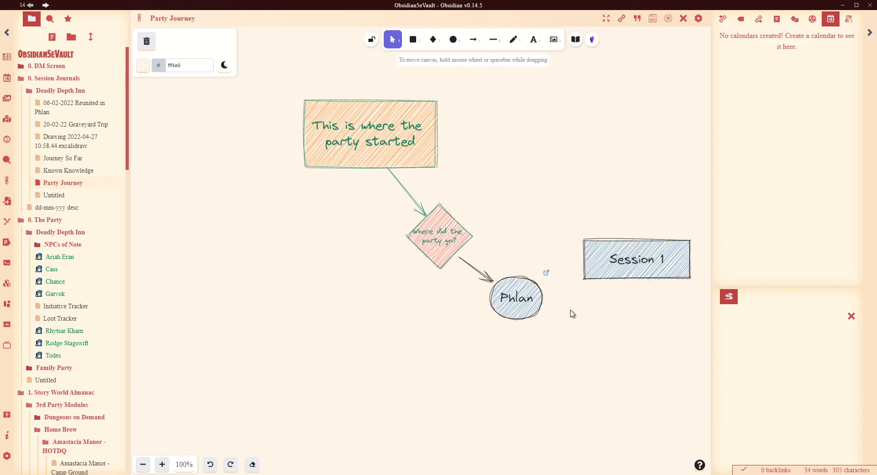
{"action": "left_click", "coordinate": [625, 242]}
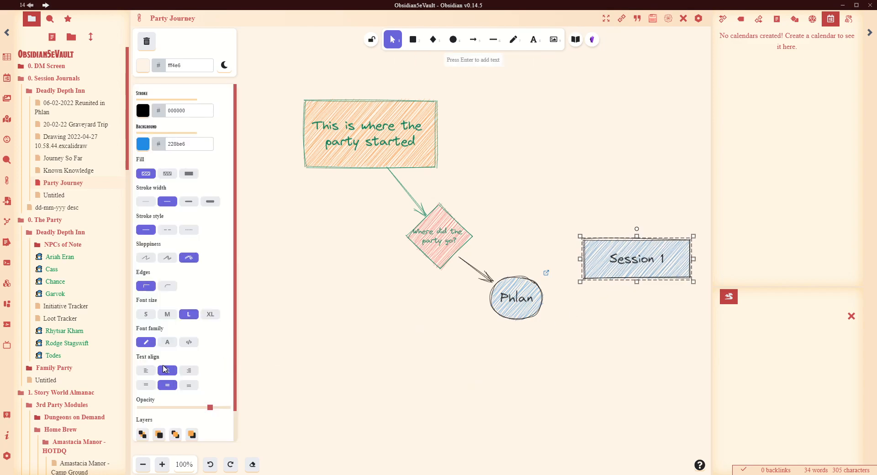
Open the "06-02-2022 Reunited in Phlan" note, copy its Obsidian URL and return to the Party Journey drawing
{"action": "left_click", "coordinate": [60, 114]}
{"action": "scroll", "coordinate": [360, 294], "scroll_direction": "down", "scroll_amount": 7}
{"action": "scroll", "coordinate": [361, 295], "scroll_direction": "up", "scroll_amount": 7}
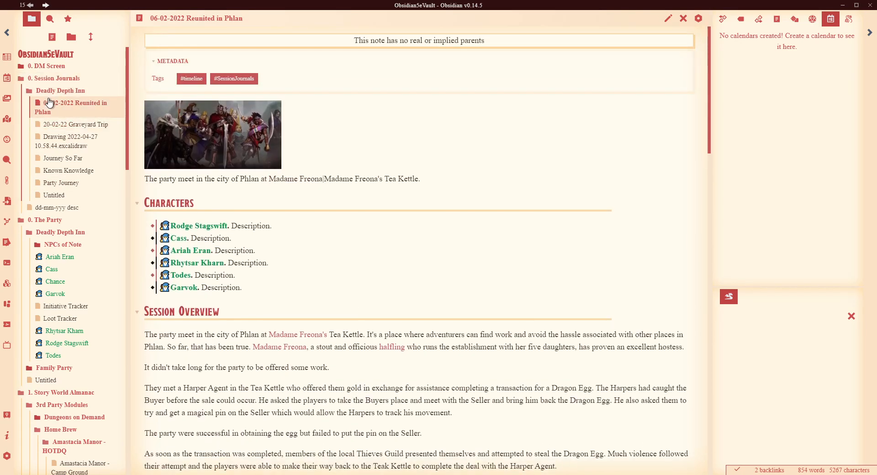
{"action": "right_click", "coordinate": [86, 106]}
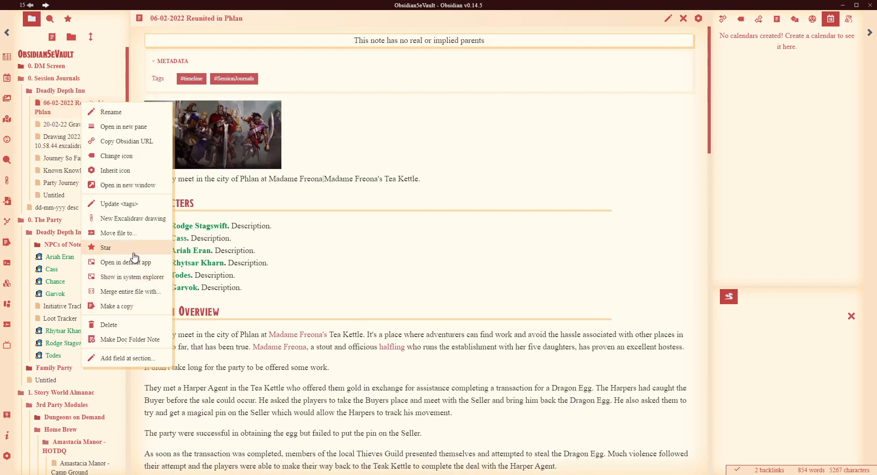
{"action": "left_click", "coordinate": [131, 146]}
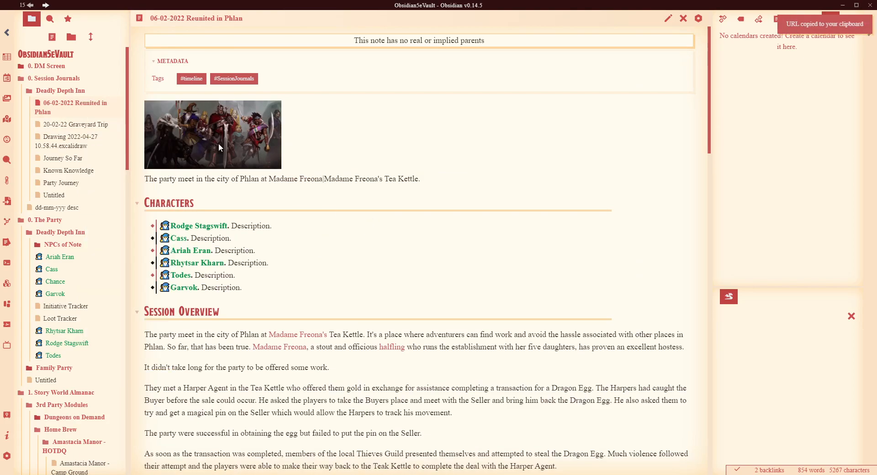
{"action": "left_click", "coordinate": [29, 5]}
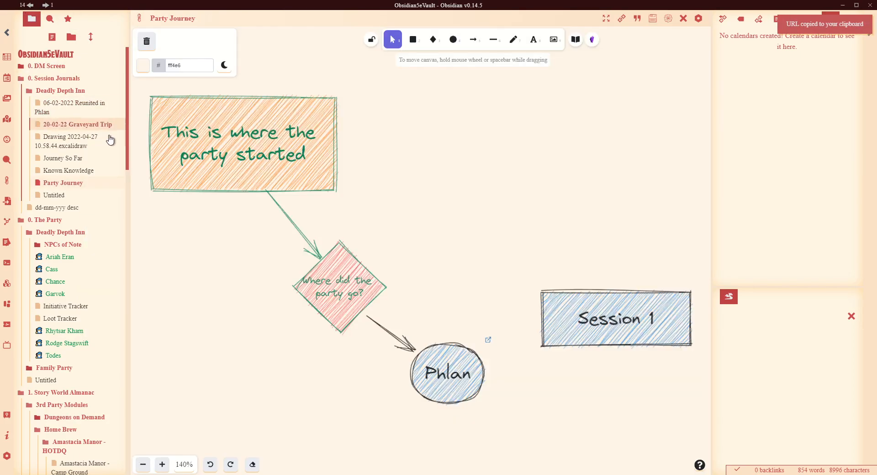
Paste the copied note URL as the "Session 1" rectangle's link and move the rectangle up and closer to the diamond
{"action": "right_click", "coordinate": [64, 101]}
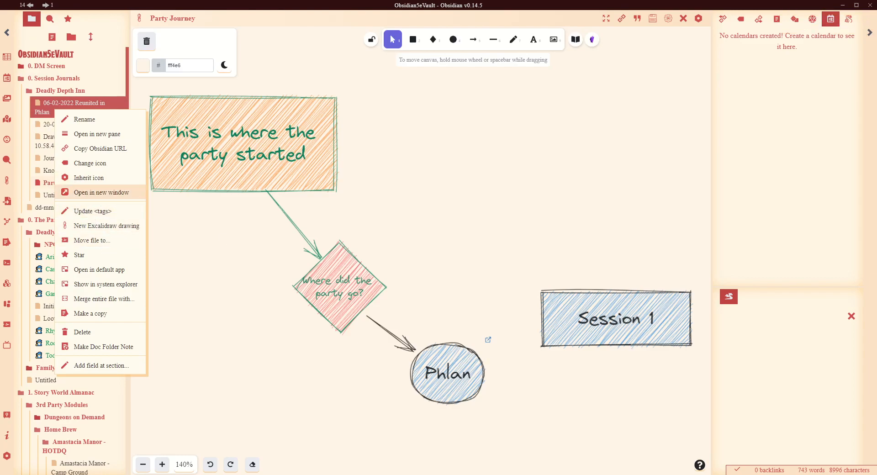
{"action": "left_click", "coordinate": [598, 423]}
{"action": "left_click", "coordinate": [586, 304]}
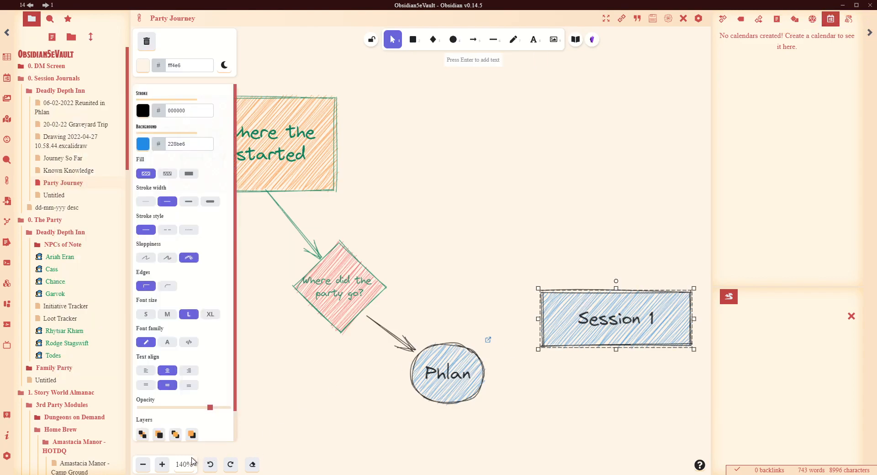
{"action": "scroll", "coordinate": [212, 439], "scroll_direction": "down", "scroll_amount": 1}
{"action": "left_click", "coordinate": [192, 431]}
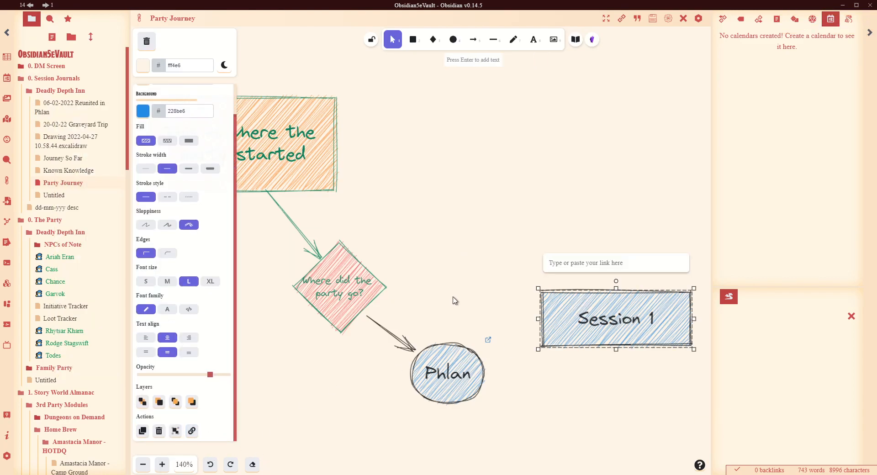
{"action": "key", "text": "ctrl+v"}
{"action": "key", "text": "Return"}
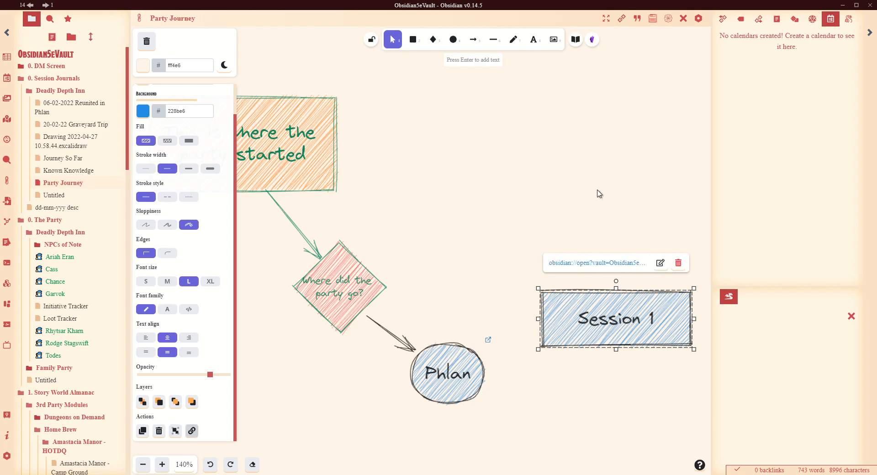
{"action": "left_click", "coordinate": [602, 203]}
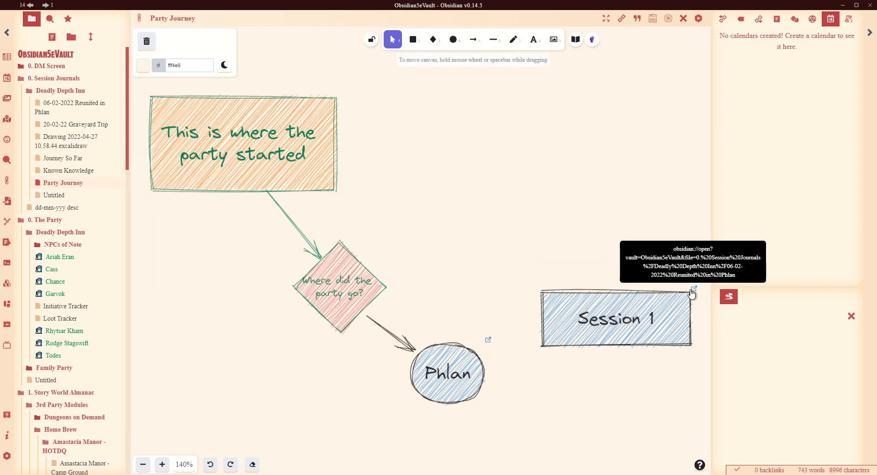
{"action": "left_click_drag", "start_coordinate": [592, 317], "coordinate": [525, 228]}
{"action": "left_click", "coordinate": [610, 294]}
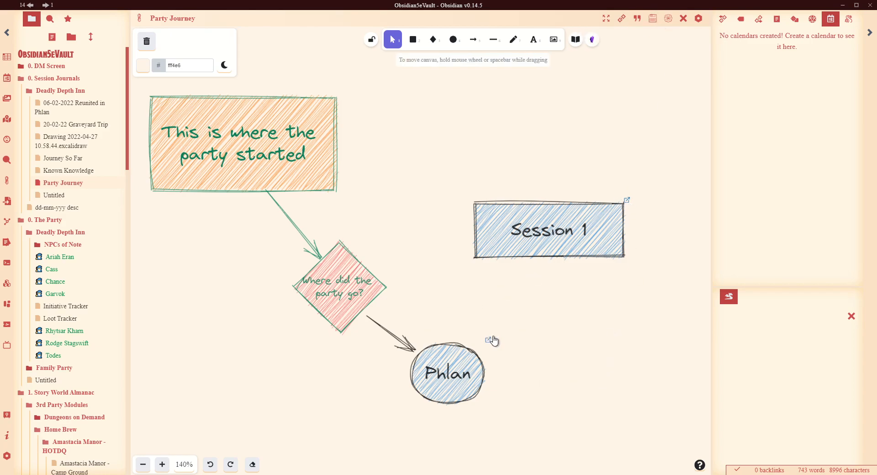
Test the links on the "Session 1" rectangle and the "Phlan" circle, returning to the drawing after each note
{"action": "left_click", "coordinate": [626, 207]}
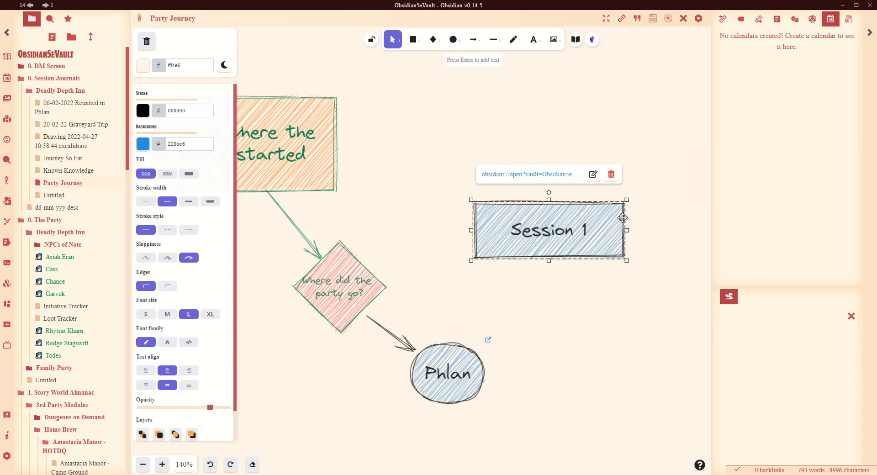
{"action": "left_click", "coordinate": [529, 175]}
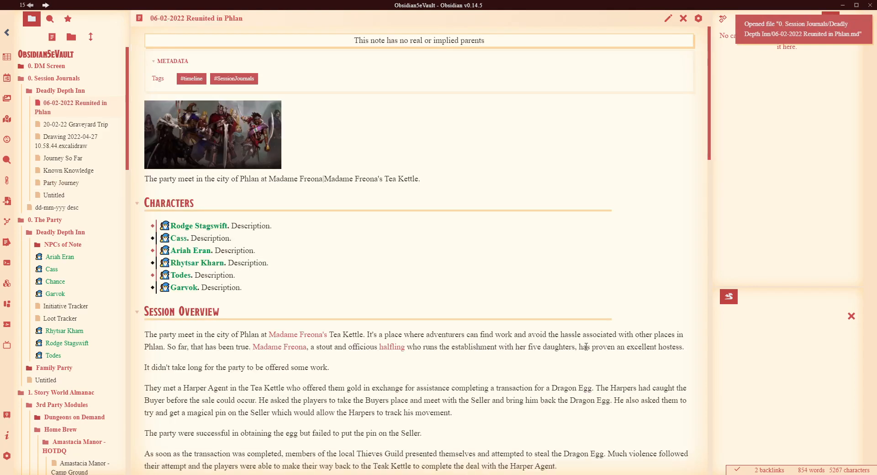
{"action": "left_click", "coordinate": [30, 5]}
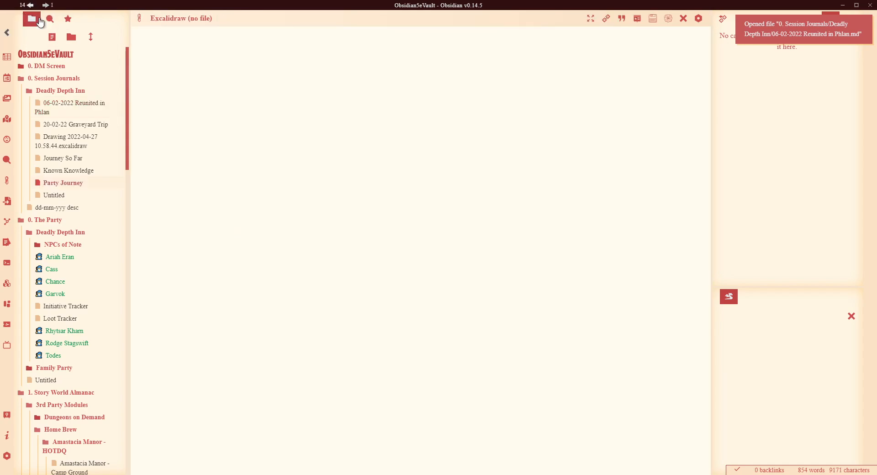
{"action": "left_click", "coordinate": [538, 355]}
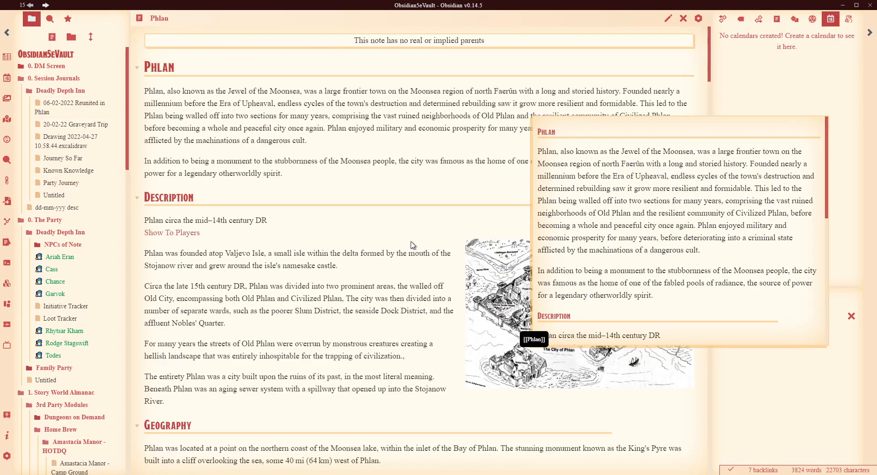
{"action": "left_click", "coordinate": [23, 6]}
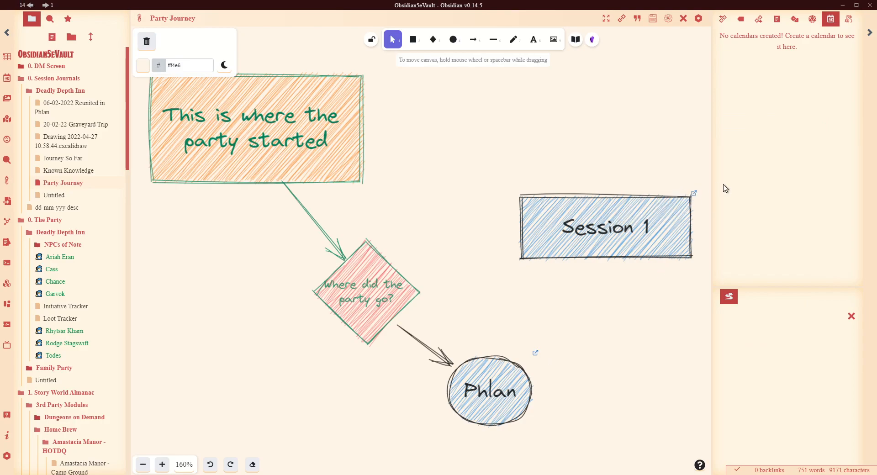
{"action": "left_click", "coordinate": [695, 195]}
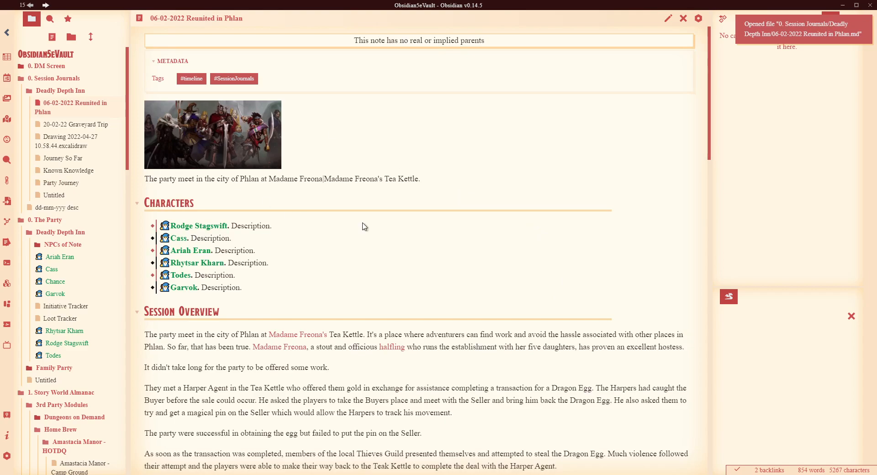
{"action": "left_click", "coordinate": [30, 4]}
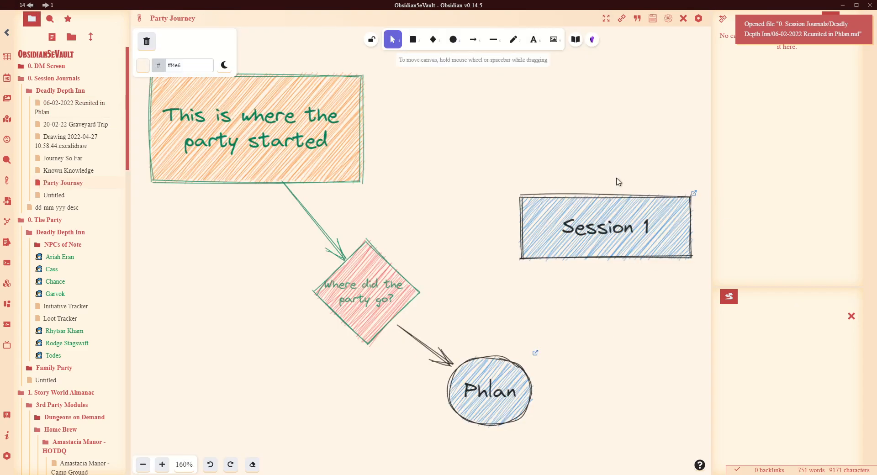
Remove the Obsidian URL link from the "Session 1" rectangle
{"action": "left_click", "coordinate": [583, 223]}
{"action": "left_click", "coordinate": [650, 169]}
{"action": "key", "text": "ctrl+a"}
{"action": "key", "text": "BackSpace"}
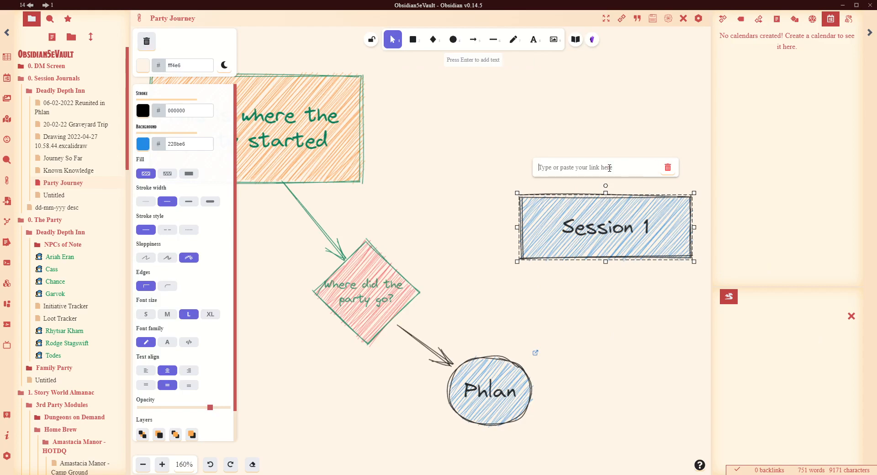
{"action": "type", "text": "[["}
{"action": "key", "text": "BackSpace"}
{"action": "left_click", "coordinate": [635, 309]}
{"action": "left_click", "coordinate": [625, 200]}
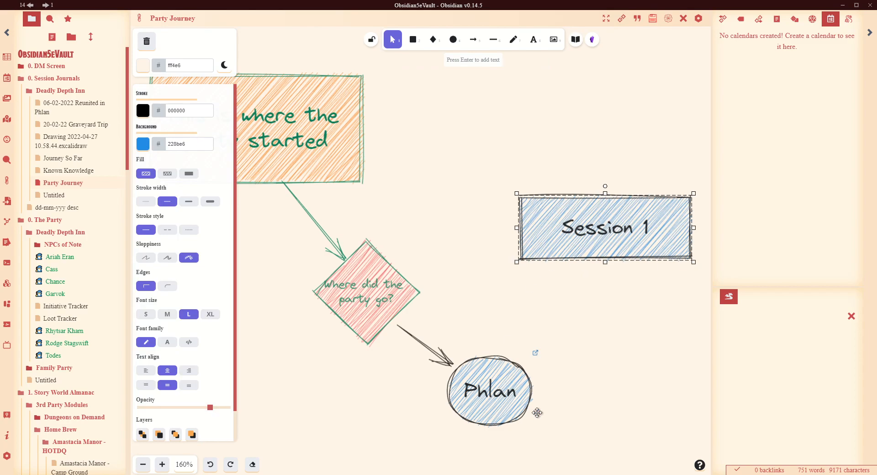
Preview the note linked to the "Phlan" circle and move the "Session 1" rectangle slightly down towards the circle
{"action": "left_click", "coordinate": [562, 394]}
{"action": "left_click_drag", "start_coordinate": [607, 194], "coordinate": [627, 194]}
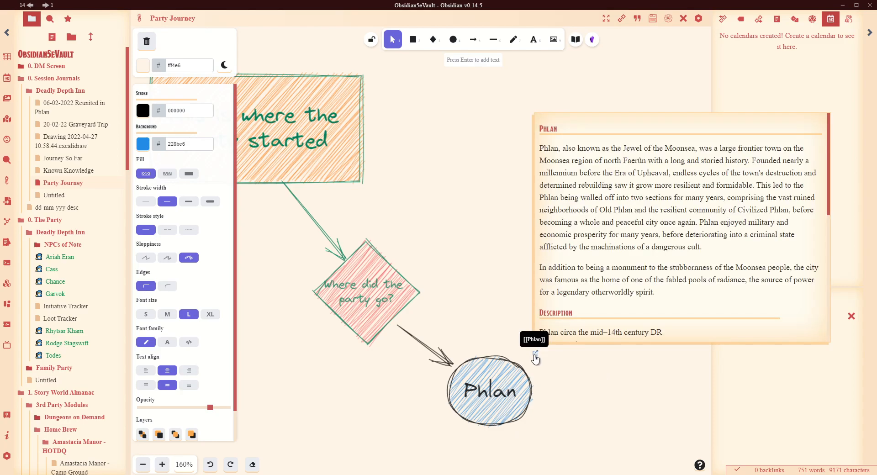
{"action": "left_click_drag", "start_coordinate": [622, 202], "coordinate": [599, 247]}
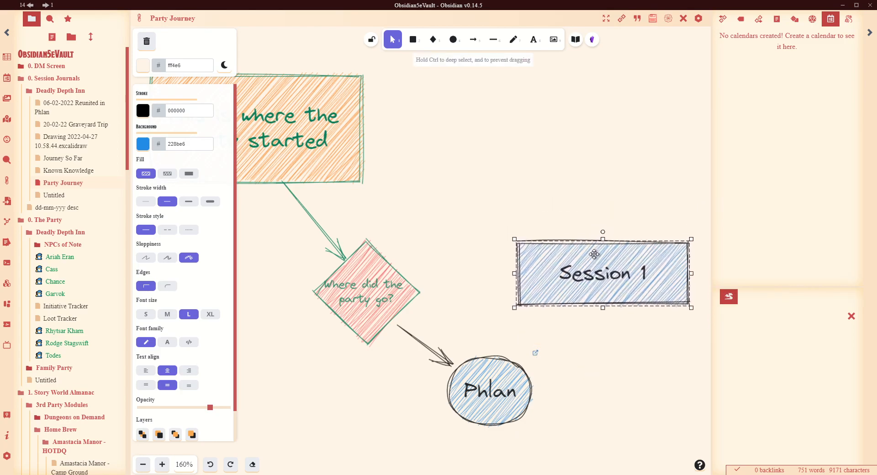
Copy the title of the "06-02-2022 Reunited in Phlan" session note and return to the Party Journey drawing
{"action": "left_click", "coordinate": [59, 110]}
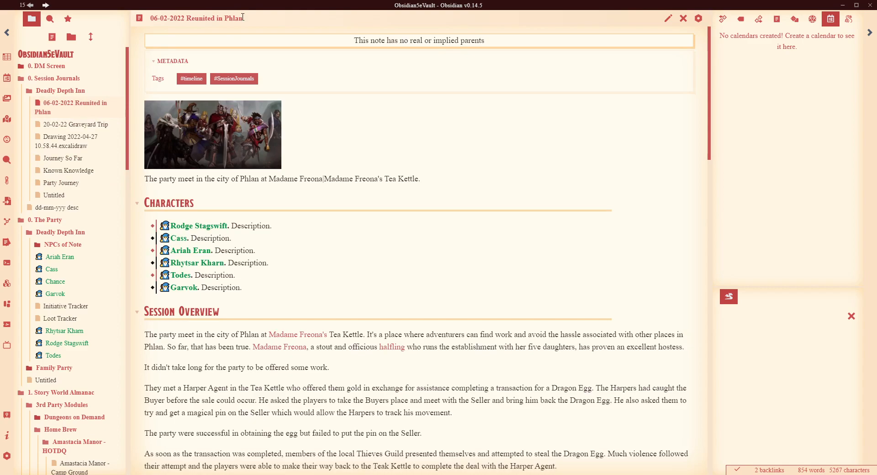
{"action": "left_click_drag", "start_coordinate": [252, 19], "coordinate": [145, 57]}
{"action": "key", "text": "ctrl+c"}
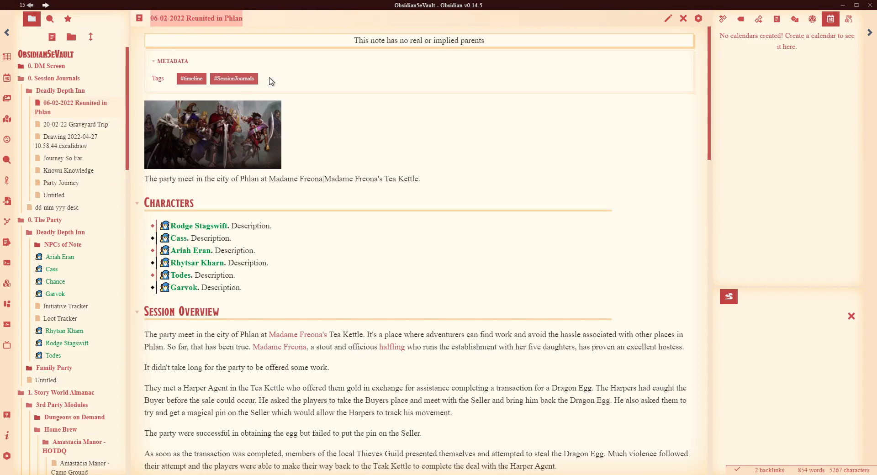
{"action": "left_click", "coordinate": [30, 5]}
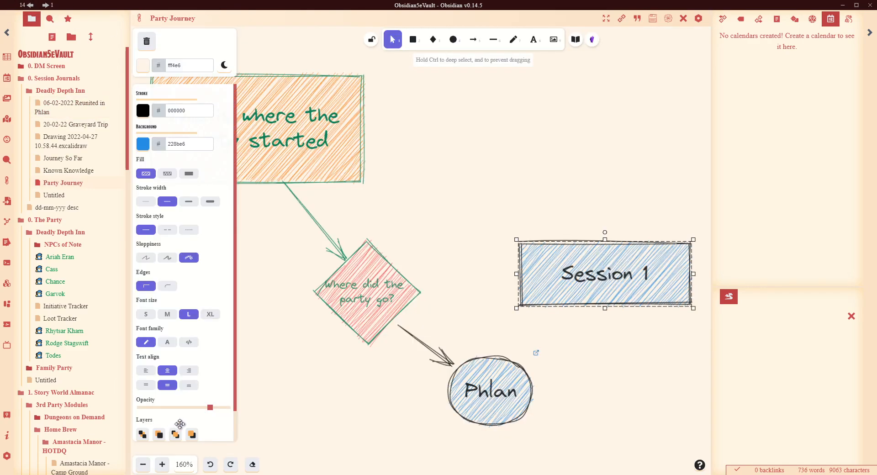
Paste the copied note title as the "Session 1" rectangle's link, test it, and return to the drawing from the browser
{"action": "scroll", "coordinate": [178, 425], "scroll_direction": "down", "scroll_amount": 1}
{"action": "left_click", "coordinate": [192, 430]}
{"action": "key", "text": "ctrl+v"}
{"action": "key", "text": "Return"}
{"action": "left_click", "coordinate": [589, 323]}
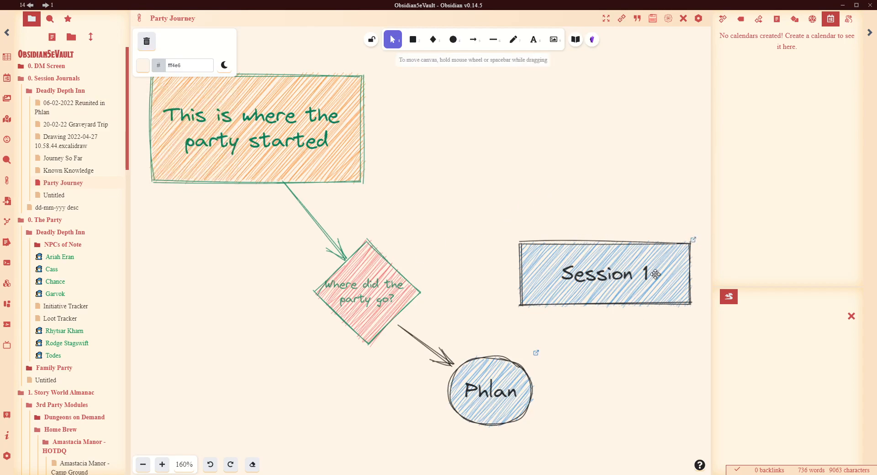
{"action": "left_click", "coordinate": [695, 243]}
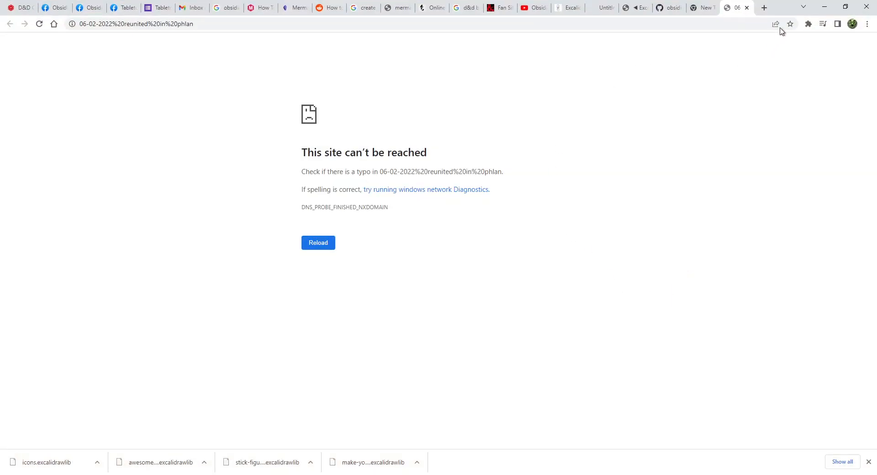
{"action": "left_click", "coordinate": [825, 7]}
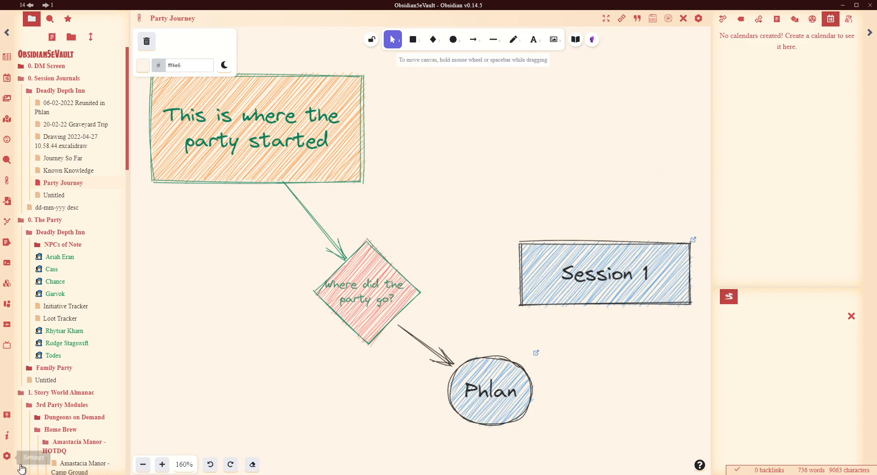
{"action": "left_click", "coordinate": [570, 293]}
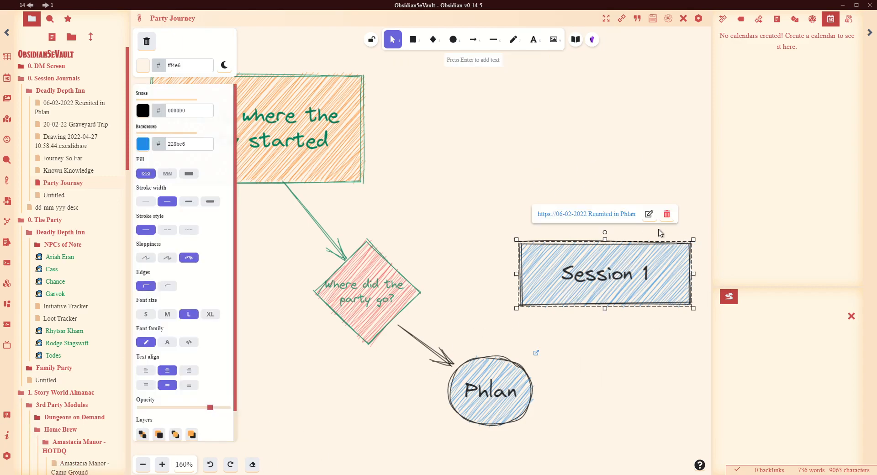
{"action": "left_click", "coordinate": [649, 214]}
{"action": "key", "text": "Home"}
{"action": "key", "text": "Delete"}
{"action": "key", "text": "Delete"}
{"action": "key", "text": "Delete"}
{"action": "key", "text": "Delete"}
{"action": "key", "text": "Delete"}
{"action": "key", "text": "Delete"}
{"action": "key", "text": "Delete"}
{"action": "key", "text": "Delete"}
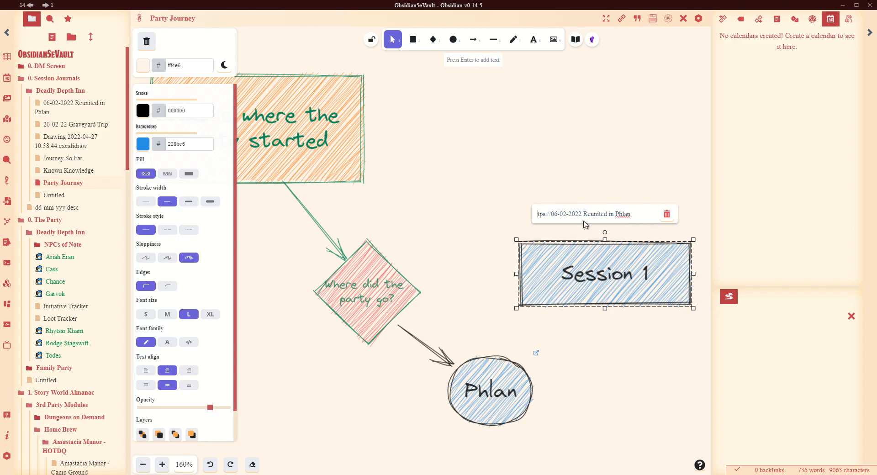
{"action": "type", "text": "[["}
{"action": "left_click", "coordinate": [587, 144]}
Preview and open the note linked to the "Session 1" rectangle, returning to the full drawing after each test
{"action": "mouse_move", "coordinate": [692, 240]}
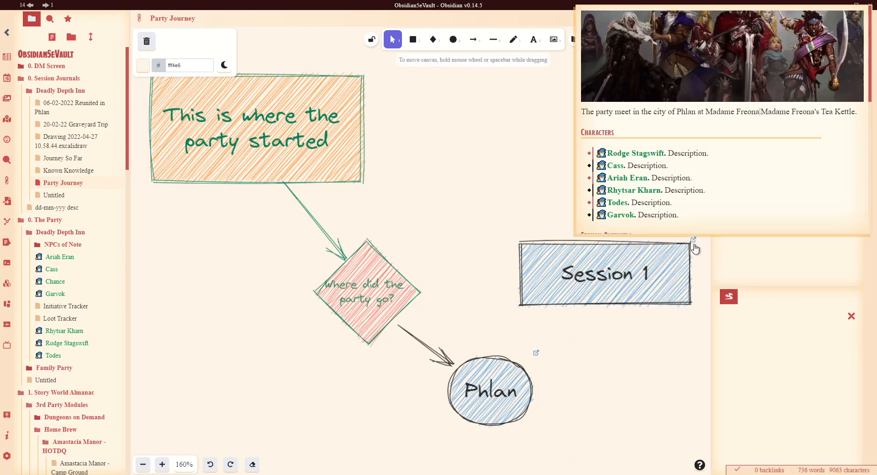
{"action": "left_click", "coordinate": [693, 244]}
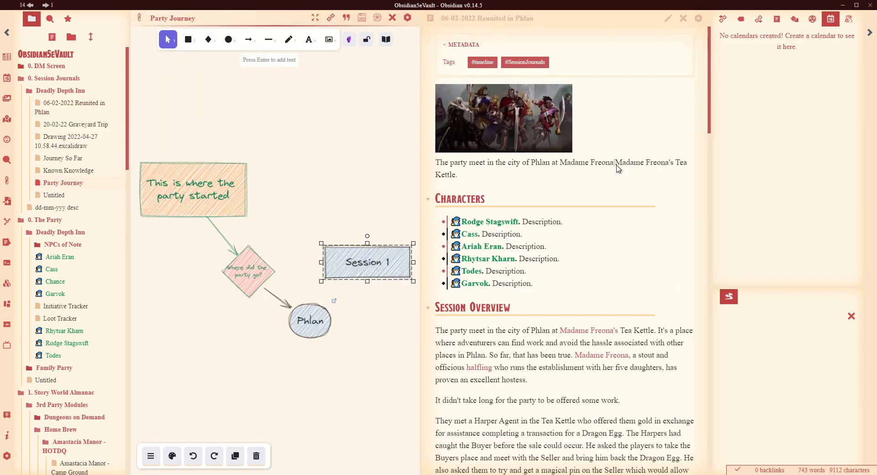
{"action": "left_click", "coordinate": [683, 19]}
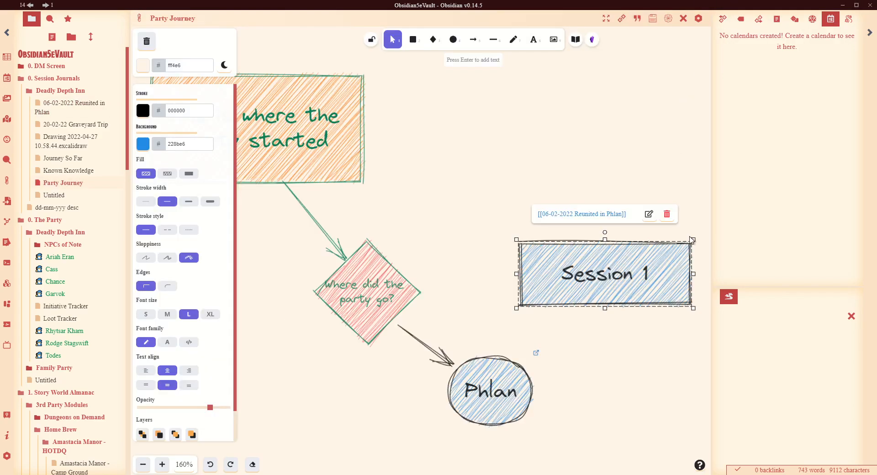
{"action": "left_click", "coordinate": [657, 230]}
{"action": "left_click", "coordinate": [693, 242]}
{"action": "left_click", "coordinate": [627, 374]}
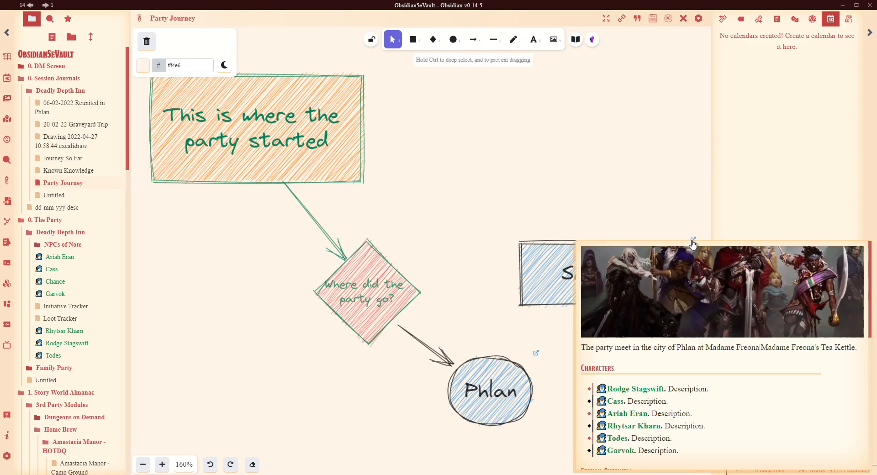
{"action": "left_click", "coordinate": [693, 241]}
{"action": "left_click", "coordinate": [25, 5]}
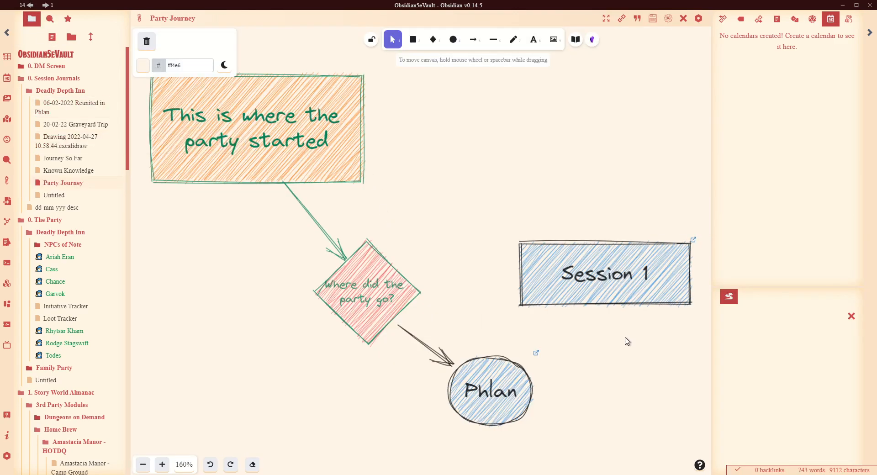
Draw an arrow from the "Phlan" circle to the "Session 1" rectangle and move the rectangle slightly up towards the diamond
{"action": "left_click", "coordinate": [472, 40]}
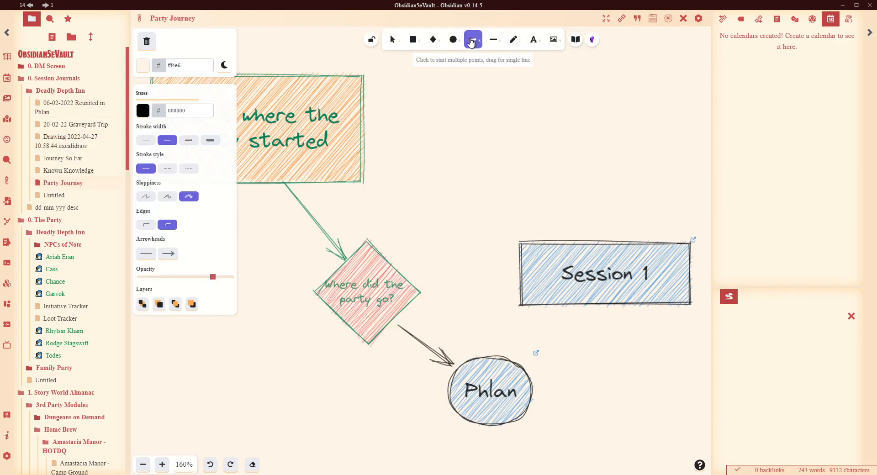
{"action": "left_click_drag", "start_coordinate": [518, 355], "coordinate": [607, 312]}
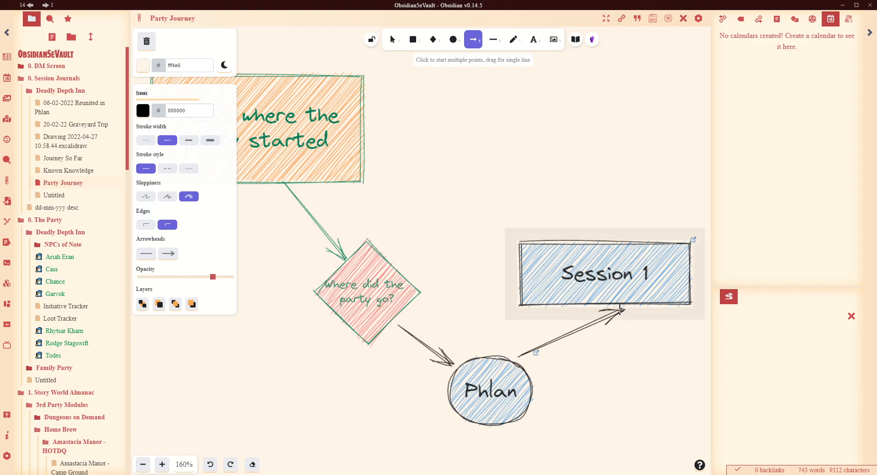
{"action": "left_click", "coordinate": [620, 413]}
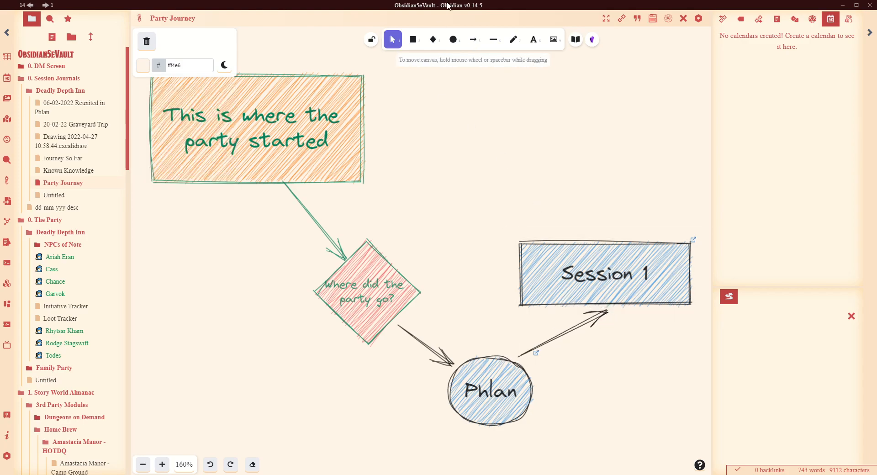
{"action": "left_click_drag", "start_coordinate": [573, 246], "coordinate": [554, 248]}
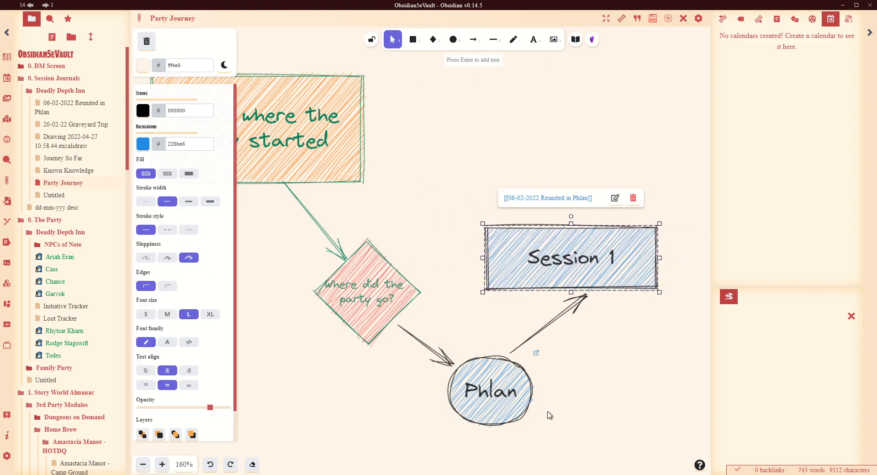
{"action": "left_click", "coordinate": [619, 395]}
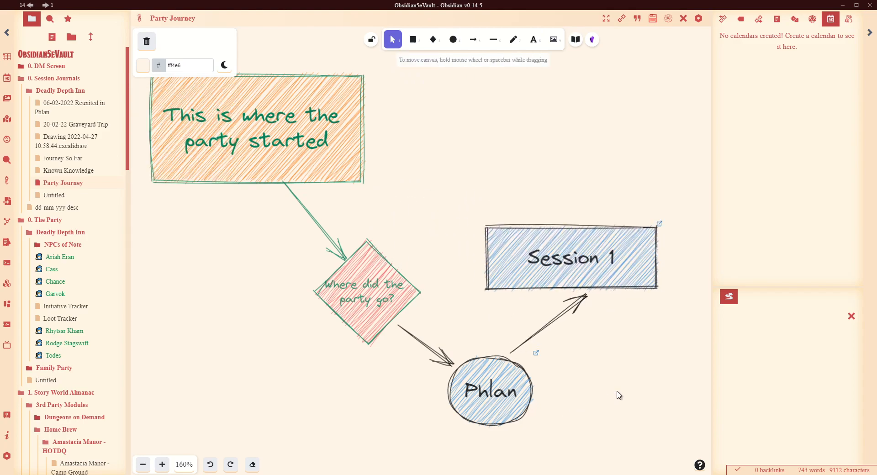
Add the free-standing text "This is my text" and place it just above the "Session 1" rectangle
{"action": "left_click", "coordinate": [533, 40]}
{"action": "left_click", "coordinate": [431, 181]}
{"action": "type", "text": "This is my text"}
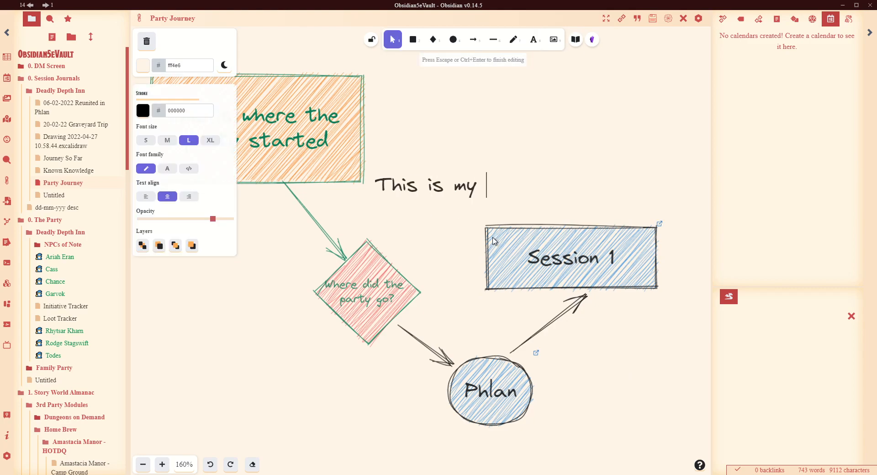
{"action": "left_click", "coordinate": [536, 204]}
{"action": "left_click_drag", "start_coordinate": [404, 189], "coordinate": [448, 206]}
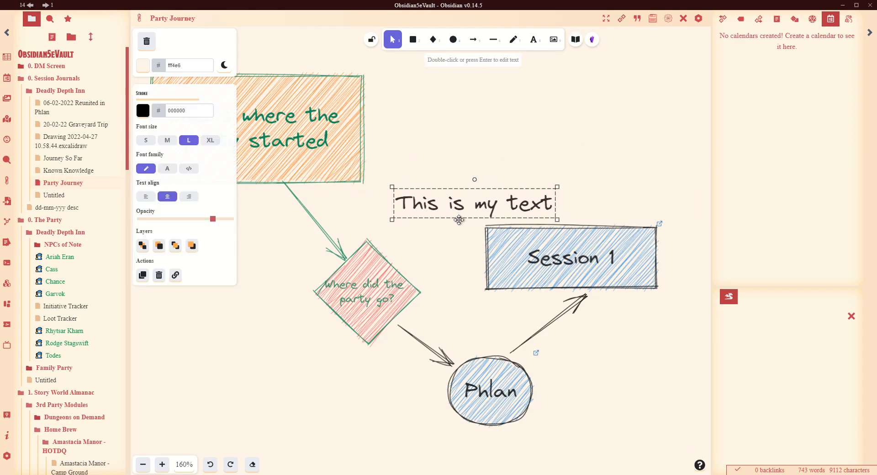
{"action": "left_click", "coordinate": [629, 423]}
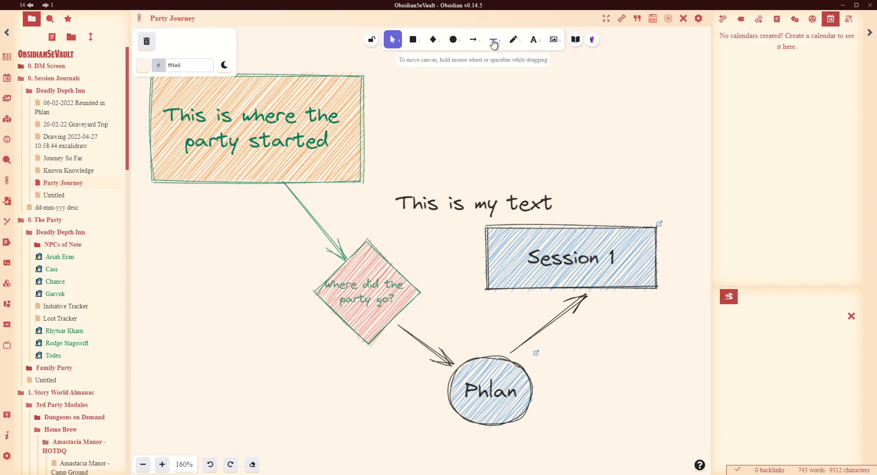
Set the green arrow's stroke style to dashed and the arrow from "Phlan" to "Session 1" to dotted
{"action": "left_click", "coordinate": [317, 223]}
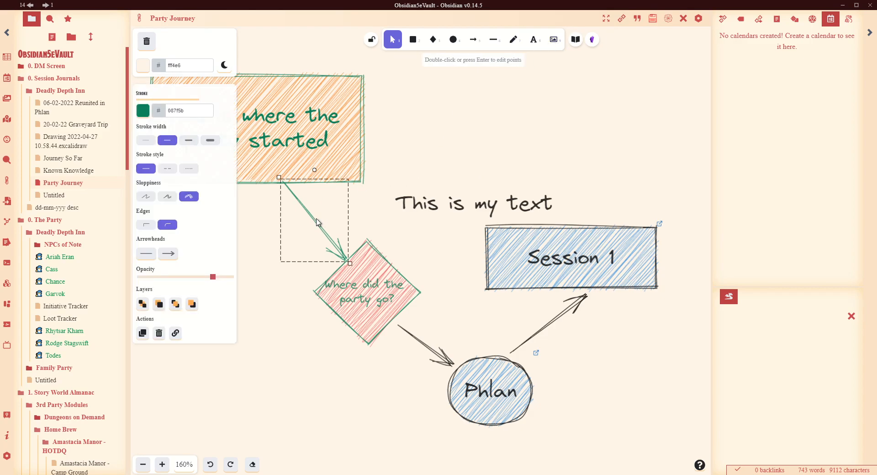
{"action": "left_click", "coordinate": [168, 168]}
{"action": "left_click", "coordinate": [289, 404]}
{"action": "left_click", "coordinate": [548, 324]}
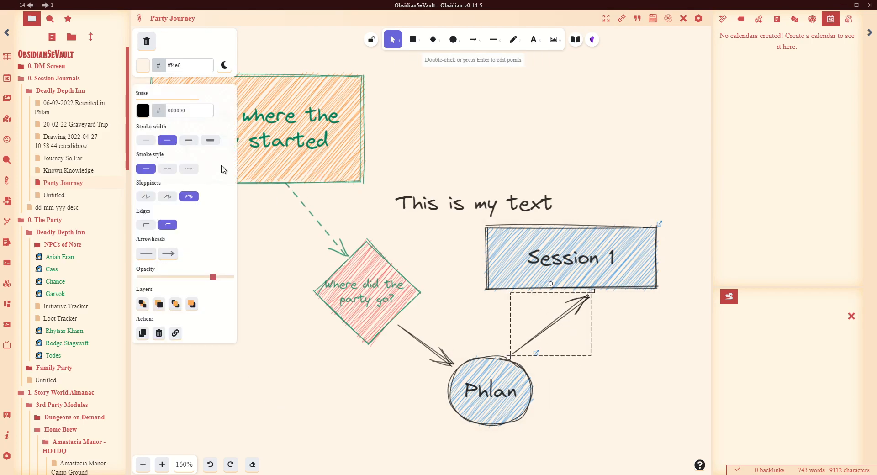
{"action": "left_click", "coordinate": [188, 174]}
{"action": "left_click", "coordinate": [678, 401]}
Insert the image HighRes (with Saltmarsh) (Faded).jpg from the Downloads folder into the drawing
{"action": "left_click", "coordinate": [476, 199]}
{"action": "left_click", "coordinate": [570, 99]}
{"action": "left_click", "coordinate": [554, 40]}
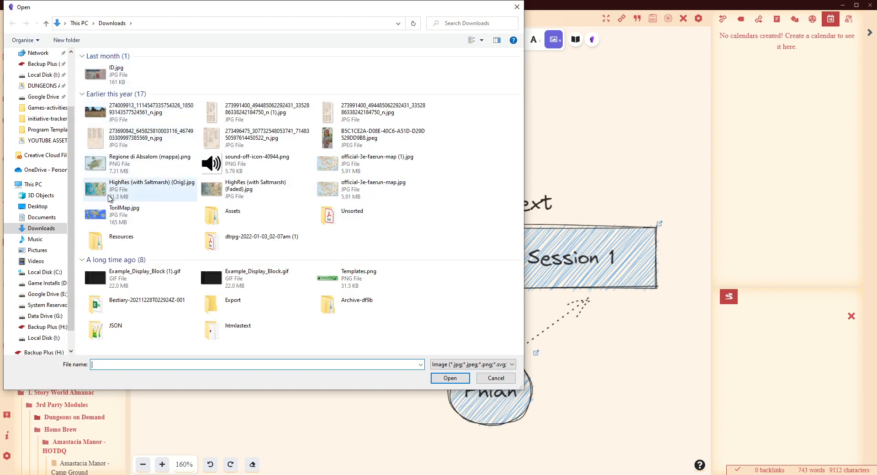
{"action": "left_click", "coordinate": [231, 193]}
{"action": "double_click", "coordinate": [265, 197]}
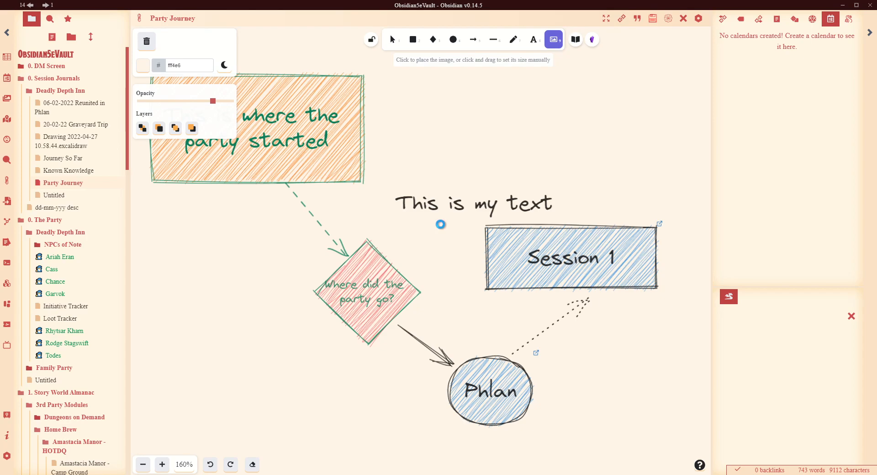
{"action": "left_click", "coordinate": [441, 225]}
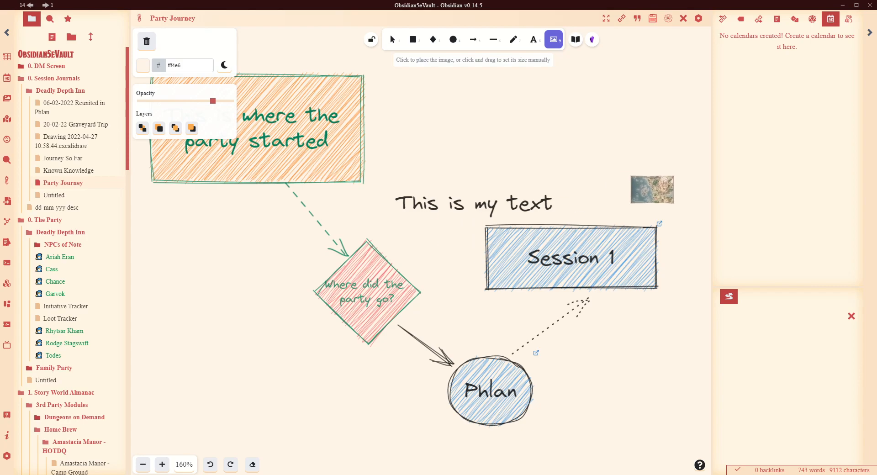
{"action": "left_click", "coordinate": [390, 79]}
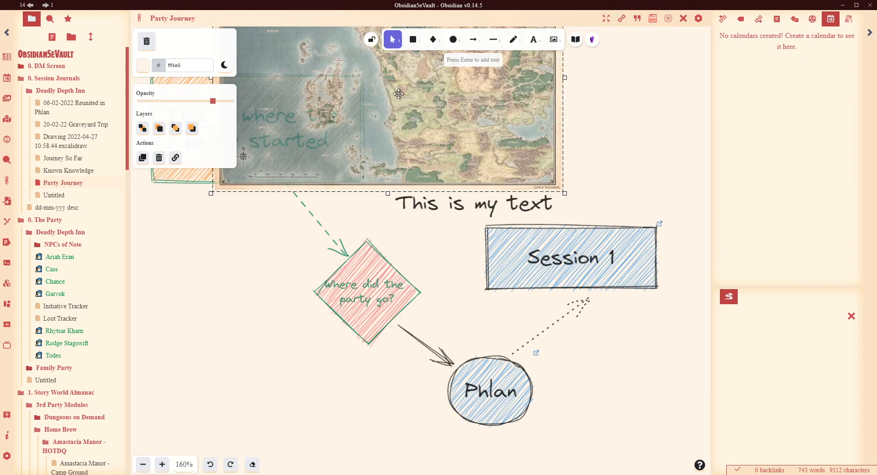
Move the map image beside the "This is where the party started" rectangle and send it to the back
{"action": "left_click_drag", "start_coordinate": [457, 126], "coordinate": [619, 233]}
{"action": "left_click", "coordinate": [545, 359]}
{"action": "right_click", "coordinate": [525, 152]}
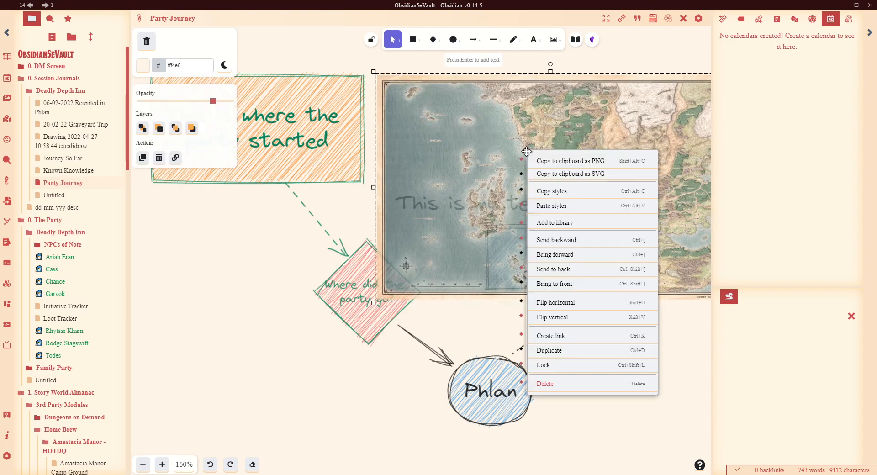
{"action": "left_click", "coordinate": [569, 269]}
{"action": "left_click", "coordinate": [615, 426]}
Move the "This is my text" label onto the upper part of the map and change its text to "Faerun"
{"action": "left_click_drag", "start_coordinate": [458, 206], "coordinate": [455, 104]}
{"action": "double_click", "coordinate": [466, 111]}
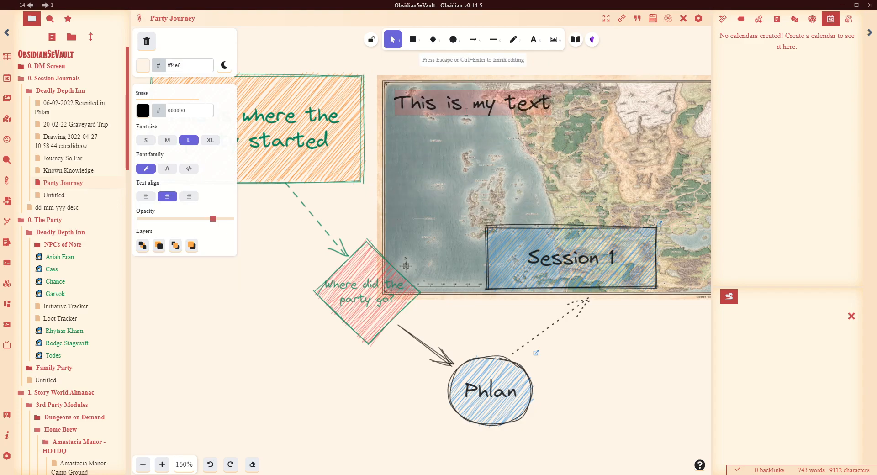
{"action": "type", "text": "Fae"}
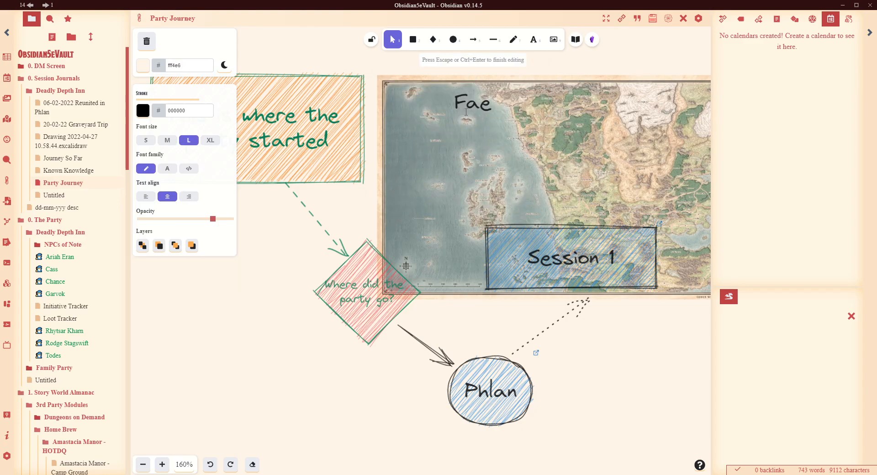
{"action": "type", "text": "run"}
{"action": "left_click", "coordinate": [558, 257]}
Move the "Session 1" rectangle, the "Phlan" circle and the diamond clear of the map, and collapse the calendar sidebar
{"action": "left_click_drag", "start_coordinate": [558, 256], "coordinate": [598, 330]}
{"action": "left_click_drag", "start_coordinate": [479, 403], "coordinate": [420, 436]}
{"action": "left_click_drag", "start_coordinate": [349, 301], "coordinate": [287, 321]}
{"action": "left_click", "coordinate": [622, 404]}
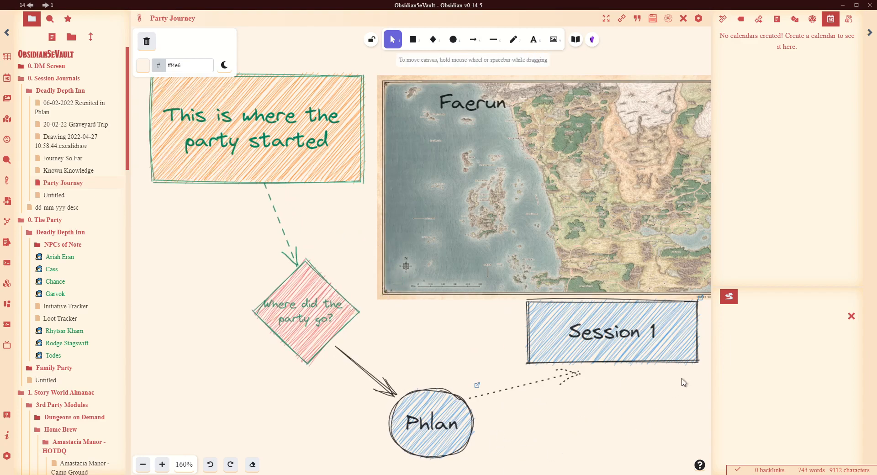
{"action": "left_click", "coordinate": [870, 32]}
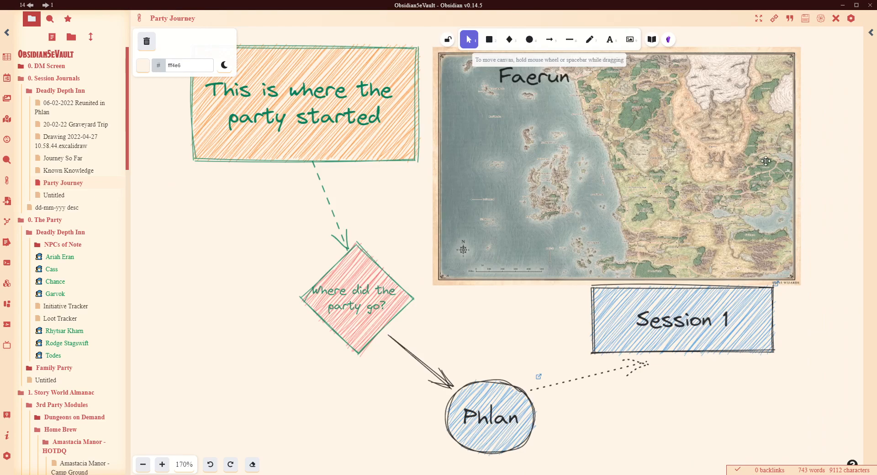
Embed the Phlan note from Faerun/1 - World Above in the drawing and move it beside the map's eastern edge
{"action": "left_click", "coordinate": [668, 40]}
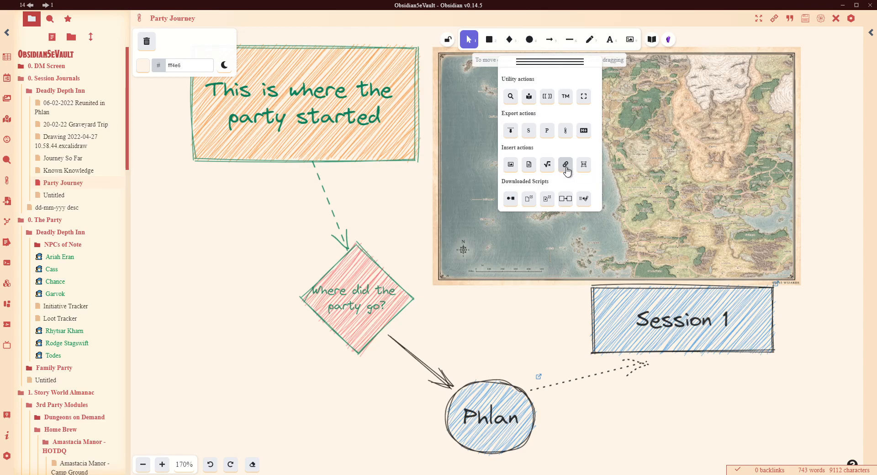
{"action": "left_click", "coordinate": [529, 166]}
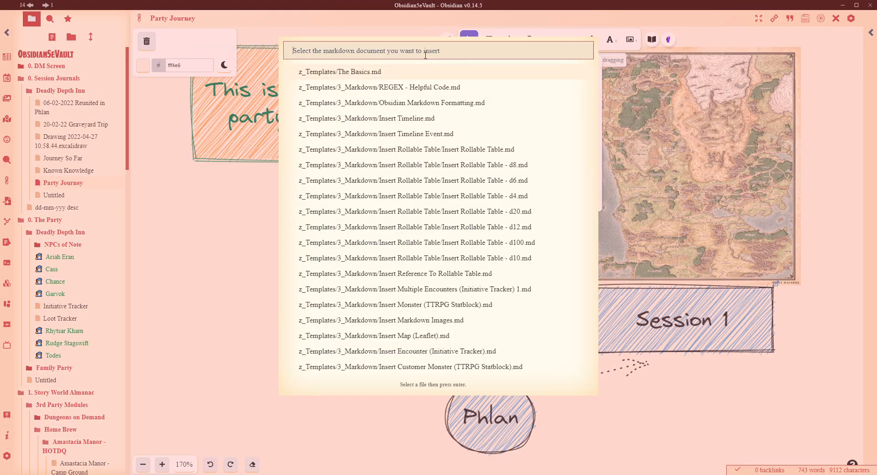
{"action": "type", "text": "Phlan"}
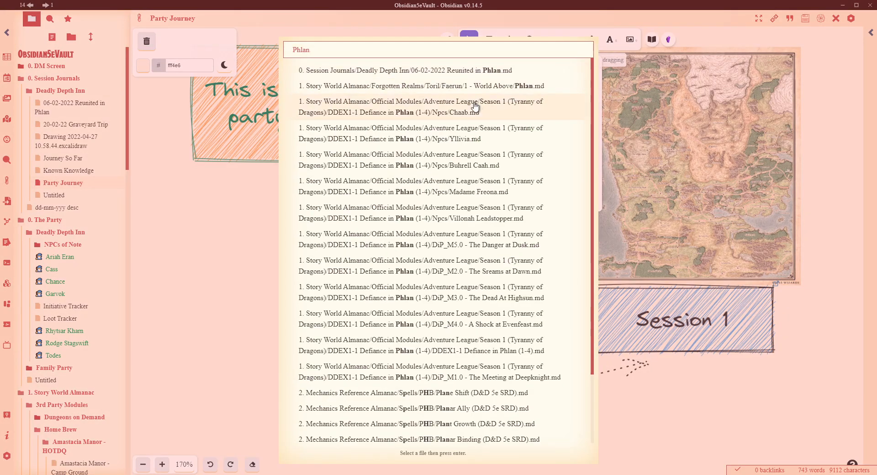
{"action": "left_click", "coordinate": [475, 85]}
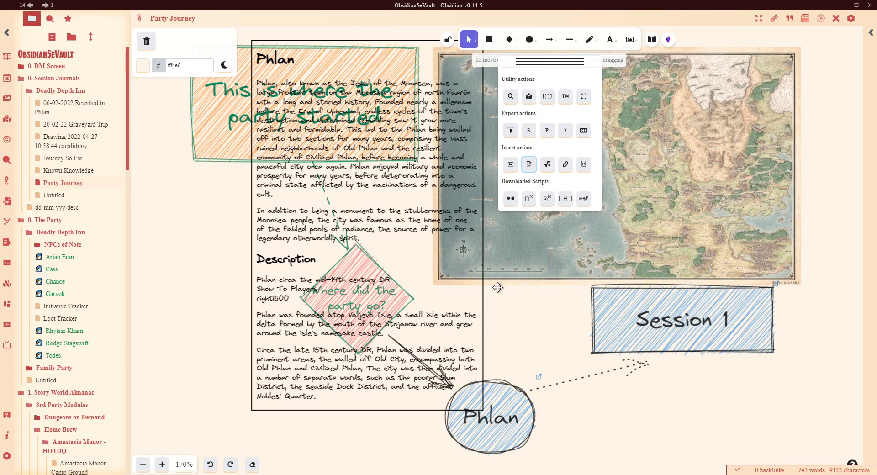
{"action": "left_click", "coordinate": [350, 204]}
{"action": "left_click_drag", "start_coordinate": [350, 205], "coordinate": [875, 204]}
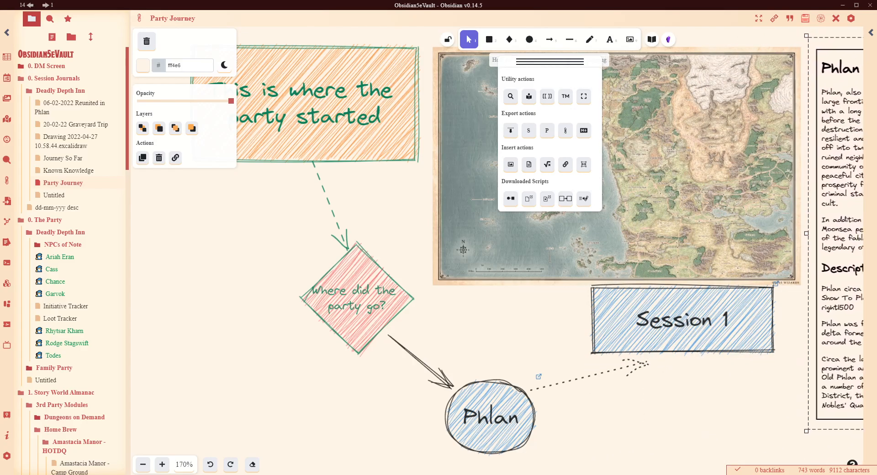
{"action": "scroll", "coordinate": [667, 350], "scroll_direction": "right", "scroll_amount": 4}
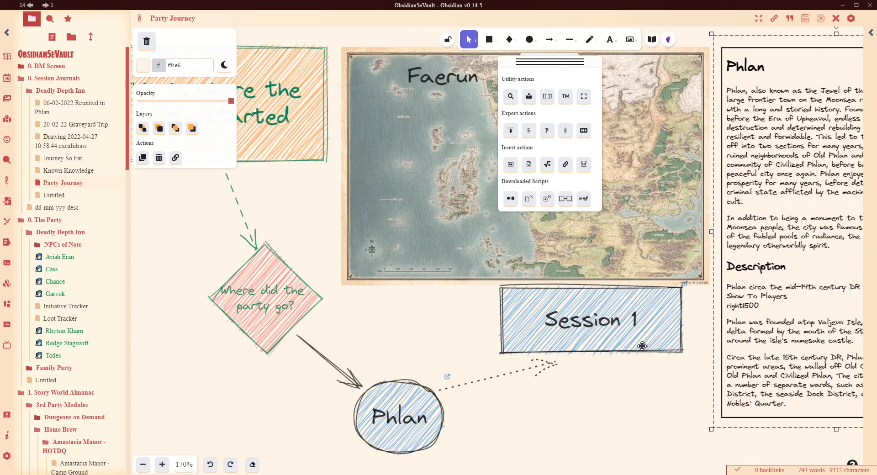
{"action": "scroll", "coordinate": [644, 347], "scroll_direction": "right", "scroll_amount": 6}
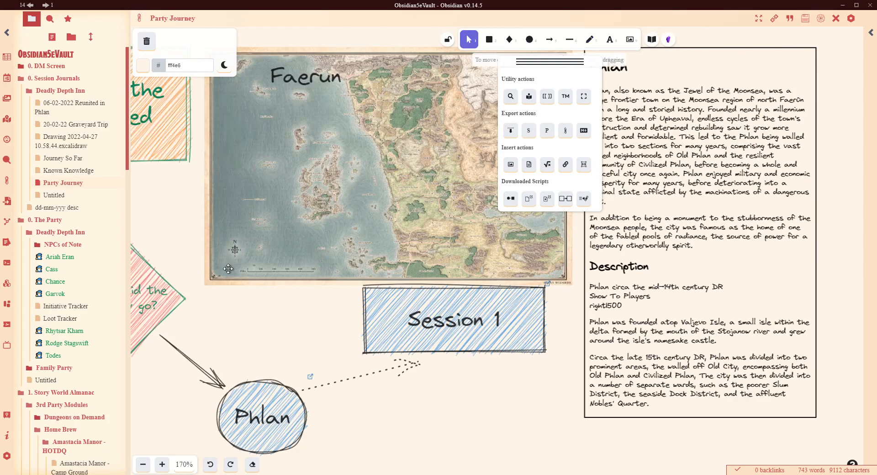
Insert a link to the Phlan note from Faerun/1 - World Above into the drawing
{"action": "left_click", "coordinate": [566, 165]}
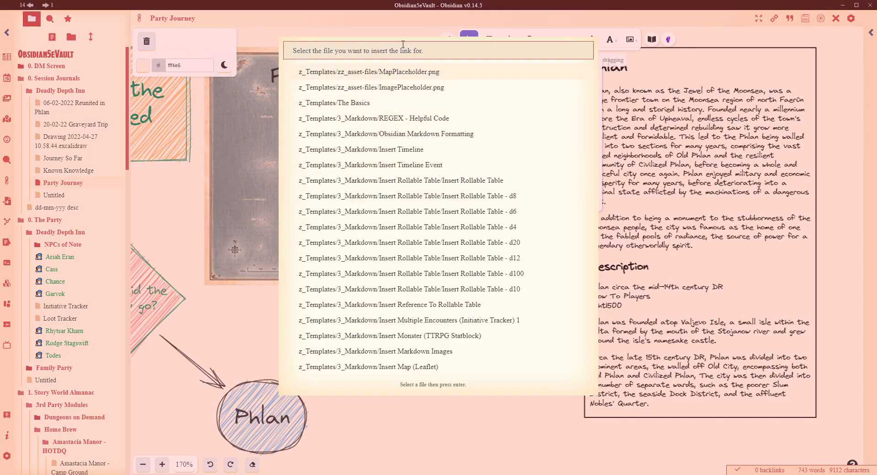
{"action": "type", "text": "Ph"}
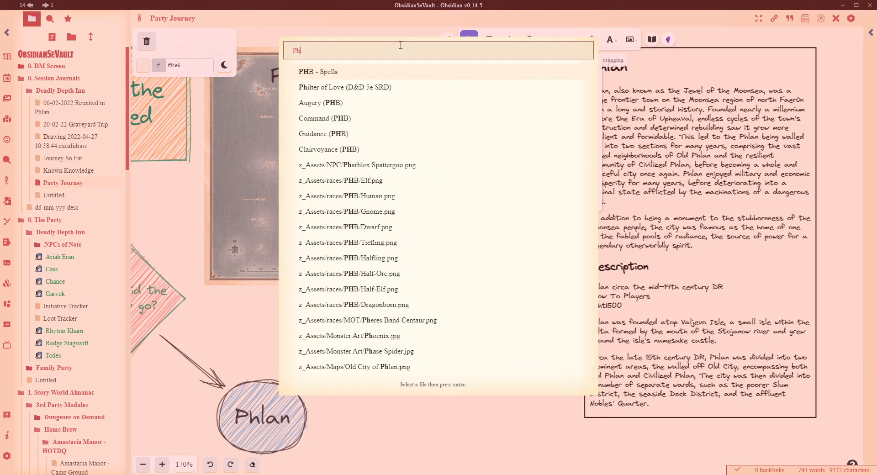
{"action": "type", "text": "lan"}
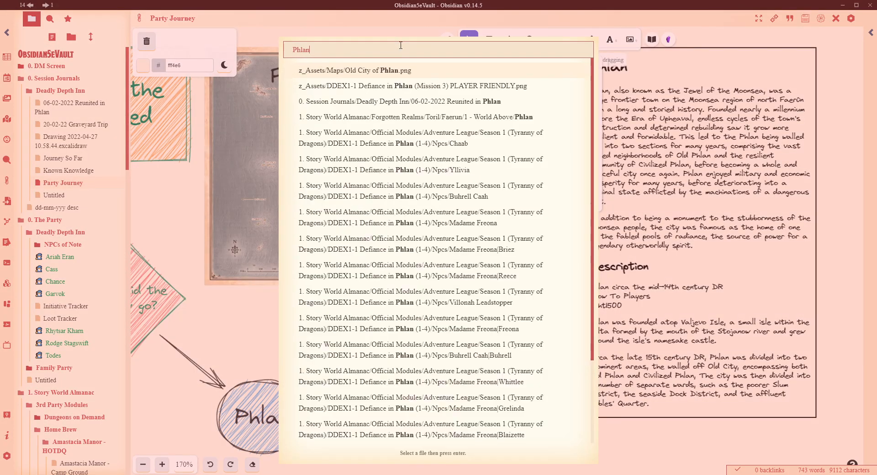
{"action": "left_click", "coordinate": [414, 120]}
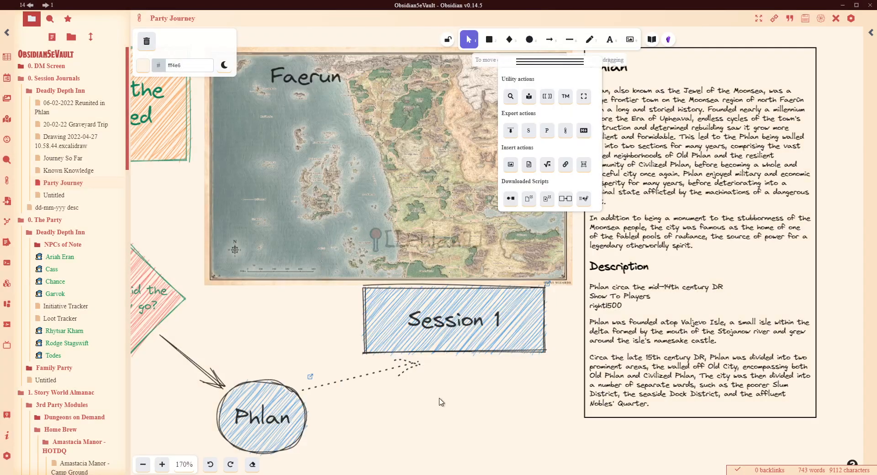
{"action": "scroll", "coordinate": [532, 379], "scroll_direction": "left", "scroll_amount": 2}
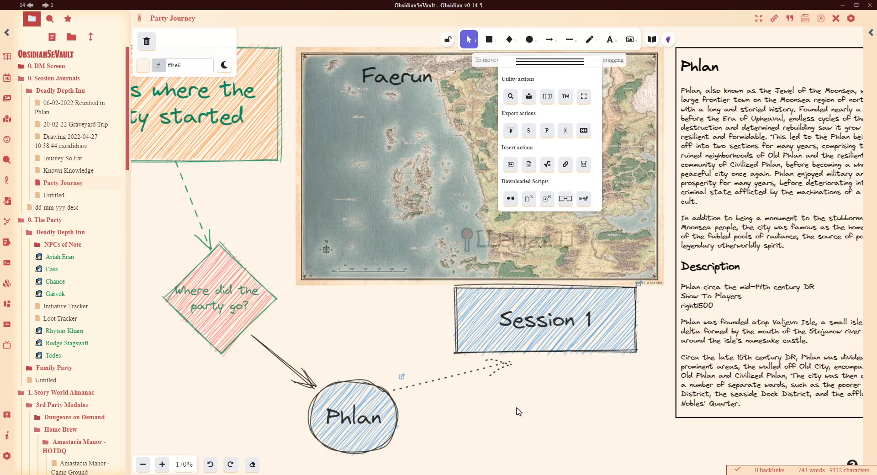
{"action": "scroll", "coordinate": [571, 409], "scroll_direction": "left", "scroll_amount": 1}
{"action": "scroll", "coordinate": [579, 399], "scroll_direction": "left", "scroll_amount": 2}
{"action": "scroll", "coordinate": [587, 395], "scroll_direction": "up", "scroll_amount": 5}
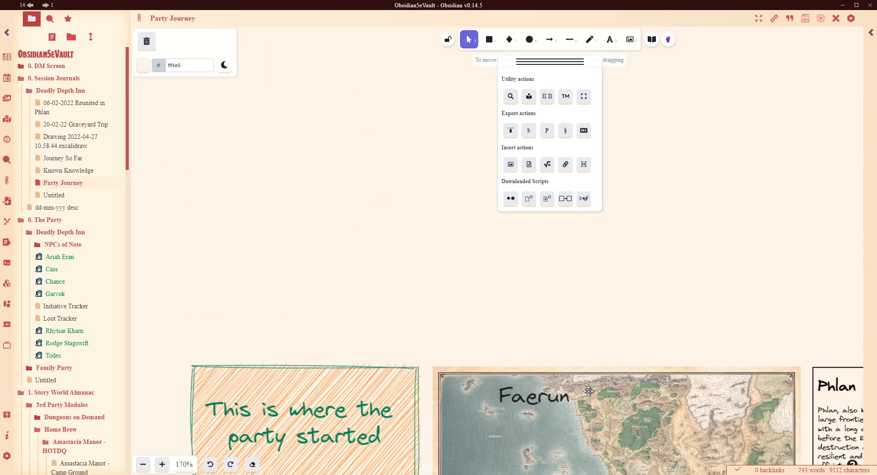
{"action": "scroll", "coordinate": [589, 392], "scroll_direction": "down", "scroll_amount": 4}
{"action": "scroll", "coordinate": [557, 418], "scroll_direction": "right", "scroll_amount": 4}
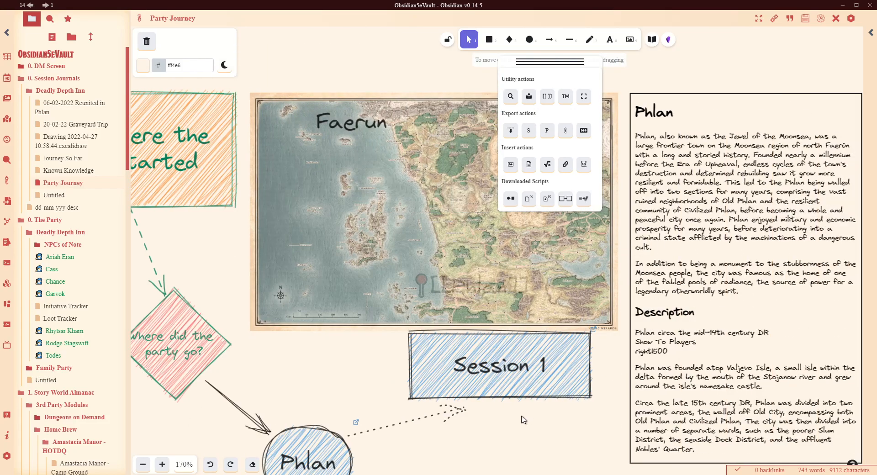
Uncover the Phlan link by shifting the map, move the link below the "Session 1" rectangle, and return the map beneath the "Faerun" label
{"action": "left_click", "coordinate": [360, 219]}
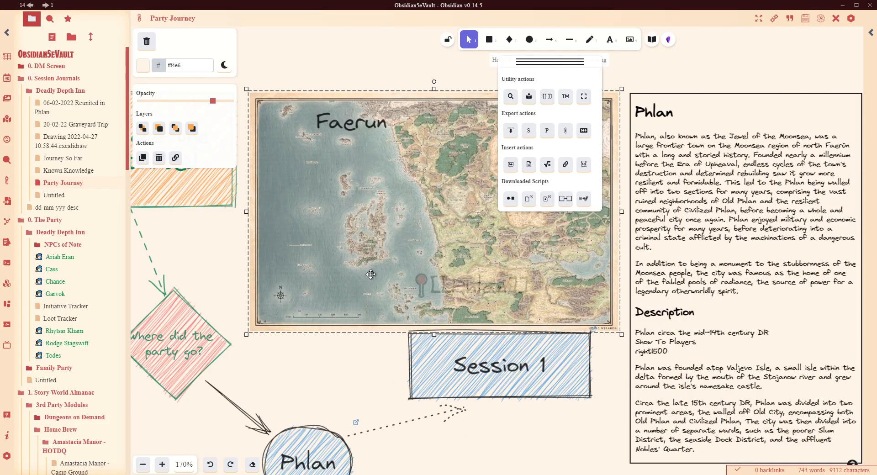
{"action": "left_click_drag", "start_coordinate": [427, 248], "coordinate": [435, 165]}
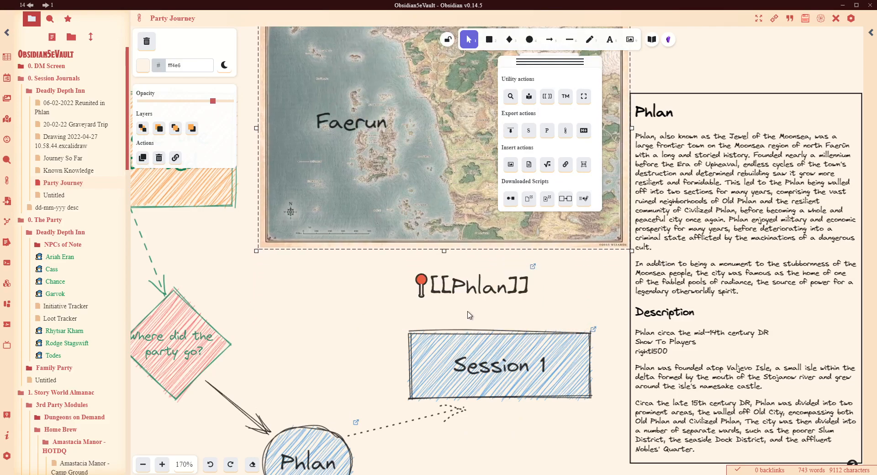
{"action": "left_click", "coordinate": [440, 349]}
{"action": "left_click_drag", "start_coordinate": [439, 349], "coordinate": [518, 437]}
{"action": "left_click_drag", "start_coordinate": [402, 204], "coordinate": [386, 271]}
{"action": "left_click", "coordinate": [319, 401]}
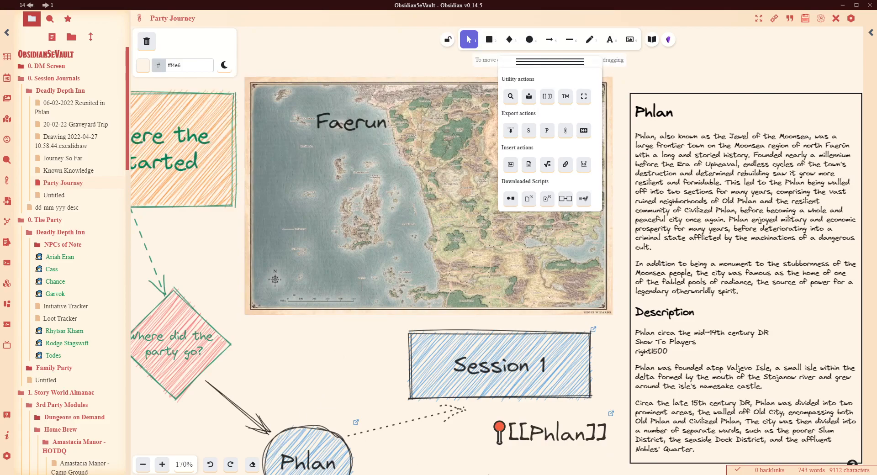
Shrink the Phlan link text to a small map label and bring it to the front
{"action": "left_click", "coordinate": [537, 442]}
{"action": "left_click_drag", "start_coordinate": [515, 437], "coordinate": [590, 222]}
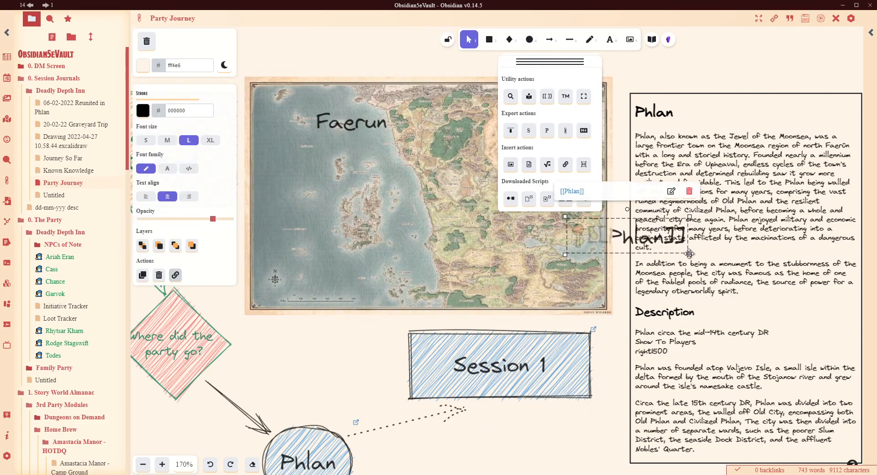
{"action": "left_click_drag", "start_coordinate": [689, 255], "coordinate": [366, 344]}
{"action": "right_click", "coordinate": [366, 344]}
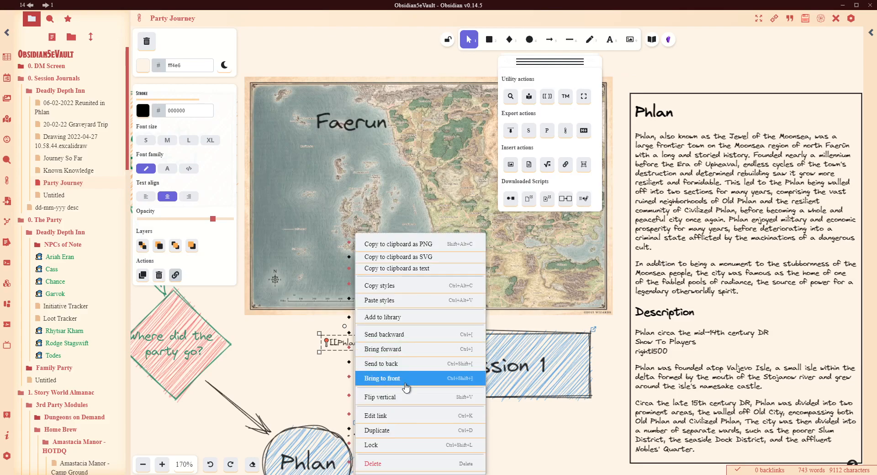
{"action": "left_click", "coordinate": [398, 379]}
Place the small Phlan link with its pin on the map's eastern edge and dismiss the floating Excalidraw tools
{"action": "left_click_drag", "start_coordinate": [406, 329], "coordinate": [634, 228]}
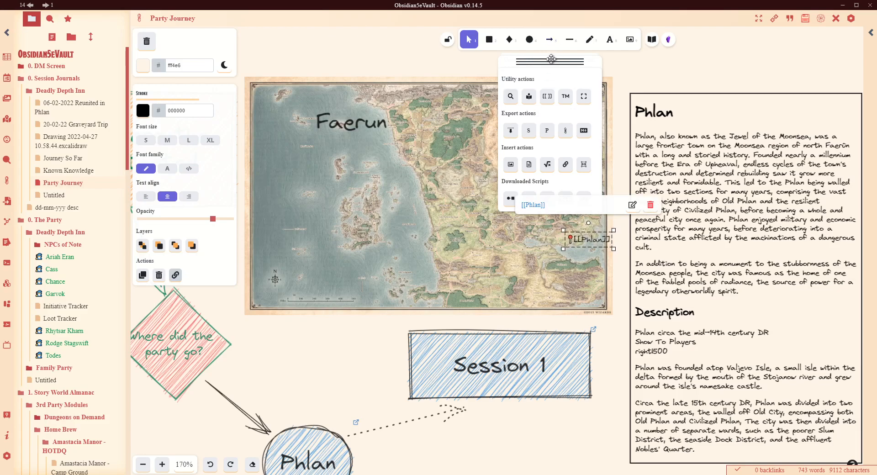
{"action": "left_click_drag", "start_coordinate": [552, 59], "coordinate": [356, 74]}
{"action": "left_click_drag", "start_coordinate": [588, 240], "coordinate": [612, 178]}
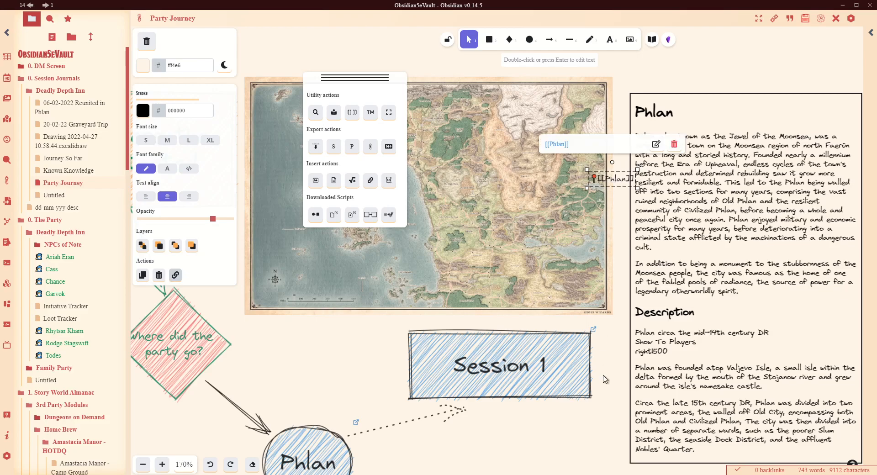
{"action": "left_click", "coordinate": [621, 359]}
{"action": "left_click", "coordinate": [566, 447]}
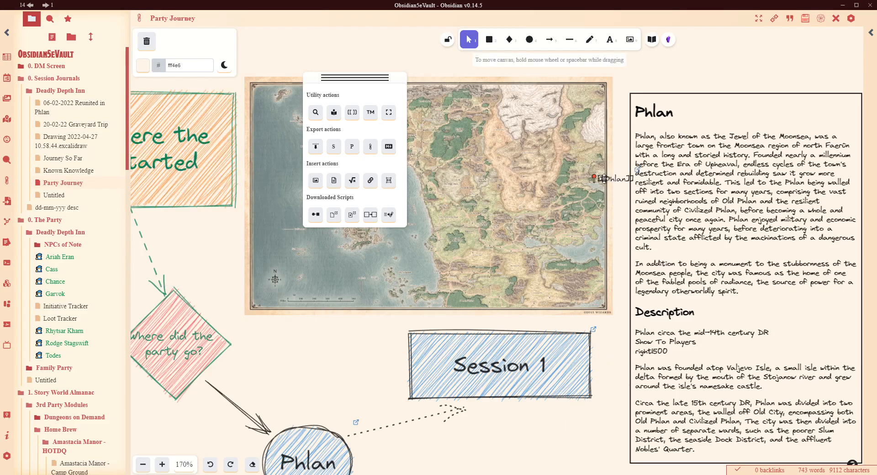
{"action": "mouse_move", "coordinate": [619, 177]}
{"action": "left_click", "coordinate": [668, 39]}
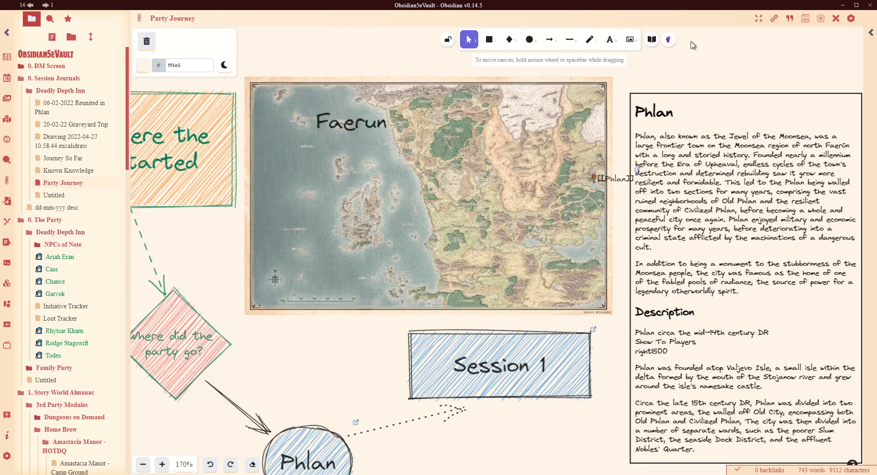
Search the drawing's text for "Phlan" and clear the resulting selection
{"action": "left_click", "coordinate": [669, 39]}
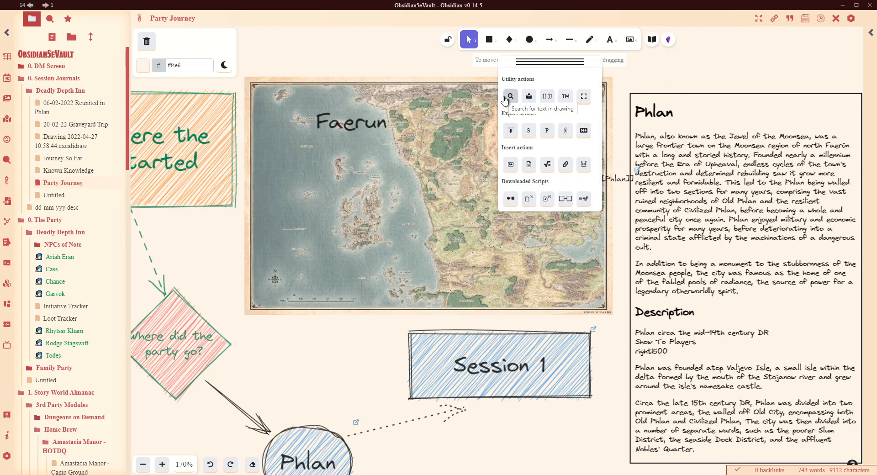
{"action": "left_click", "coordinate": [511, 101]}
{"action": "type", "text": "Phlan"}
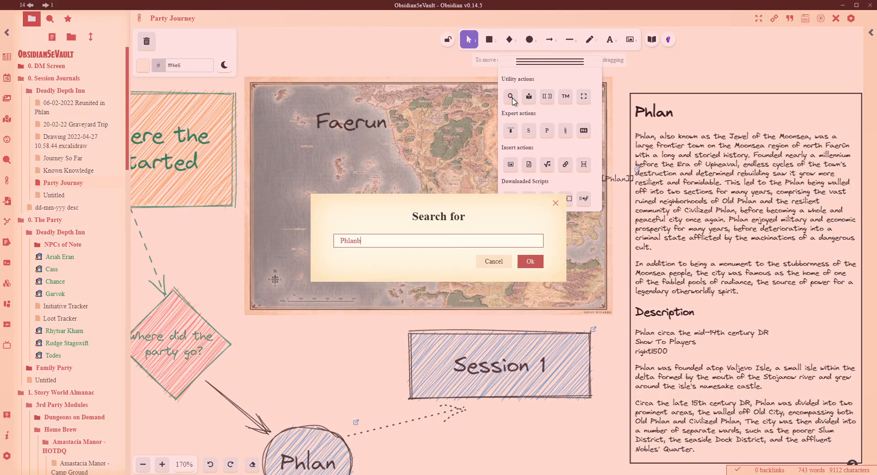
{"action": "key", "text": "Return"}
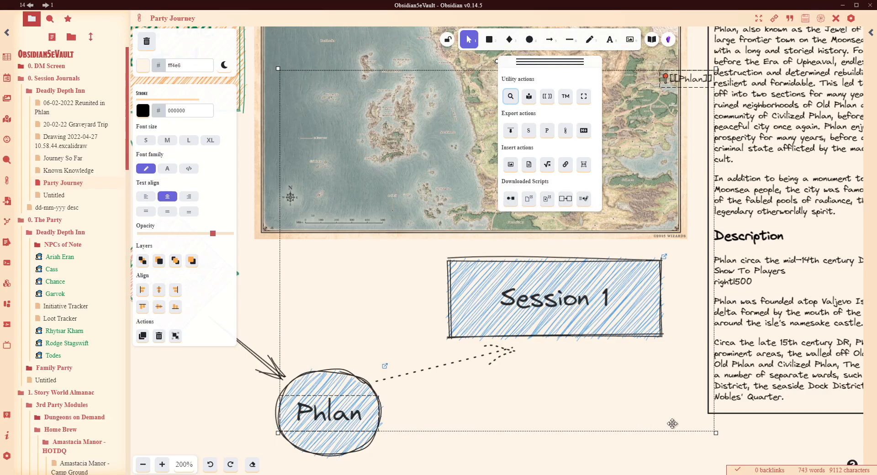
{"action": "left_click", "coordinate": [776, 442]}
{"action": "scroll", "coordinate": [699, 297], "scroll_direction": "up", "scroll_amount": 5}
{"action": "scroll", "coordinate": [699, 296], "scroll_direction": "down", "scroll_amount": 2}
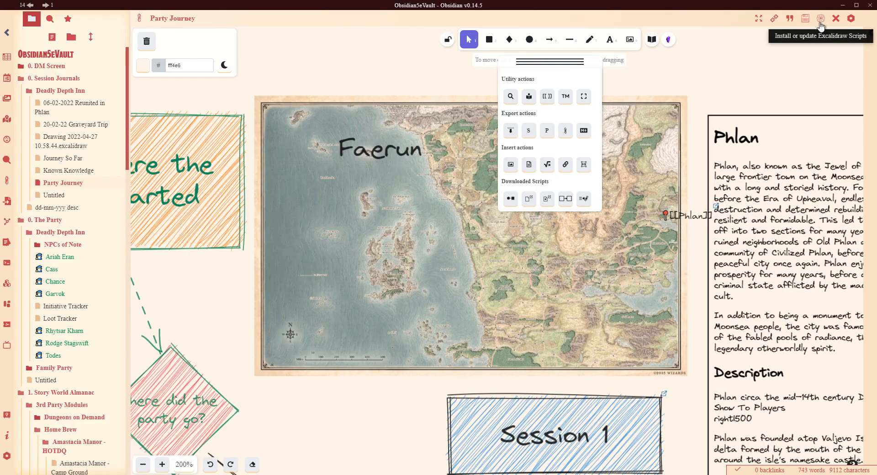
Open the Excalidraw script library, look through the list of available scripts, and close it
{"action": "left_click", "coordinate": [820, 23]}
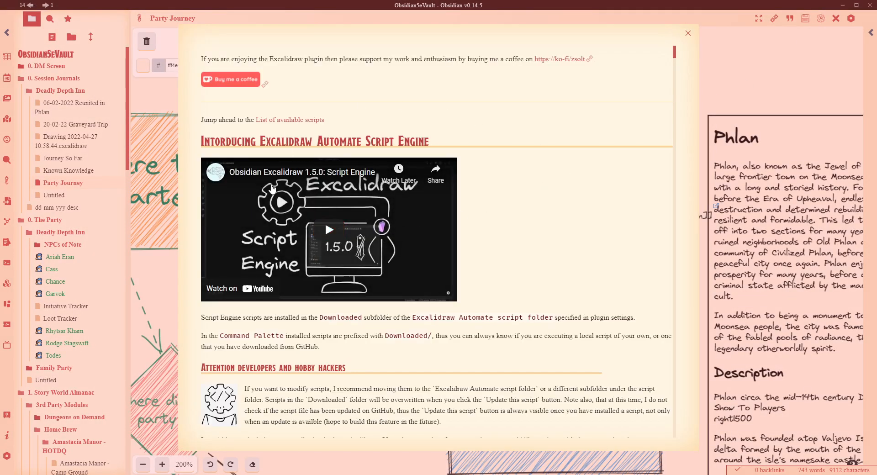
{"action": "scroll", "coordinate": [548, 168], "scroll_direction": "down", "scroll_amount": 5}
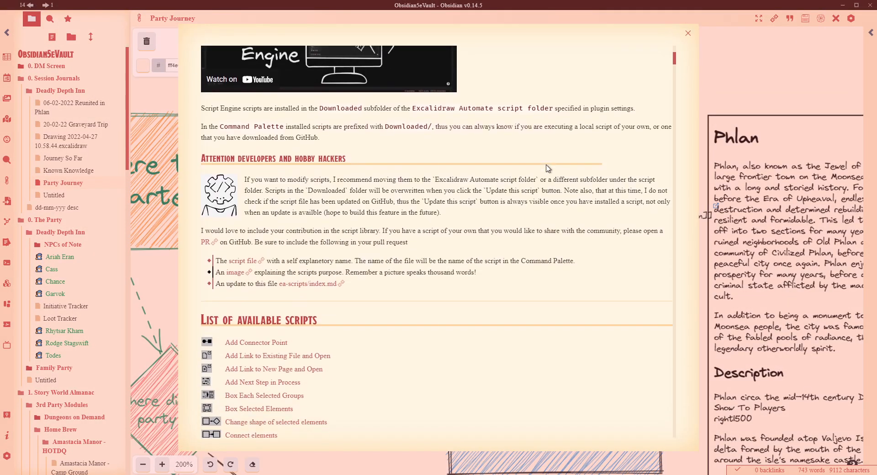
{"action": "scroll", "coordinate": [548, 168], "scroll_direction": "down", "scroll_amount": 5}
{"action": "scroll", "coordinate": [279, 146], "scroll_direction": "down", "scroll_amount": 8}
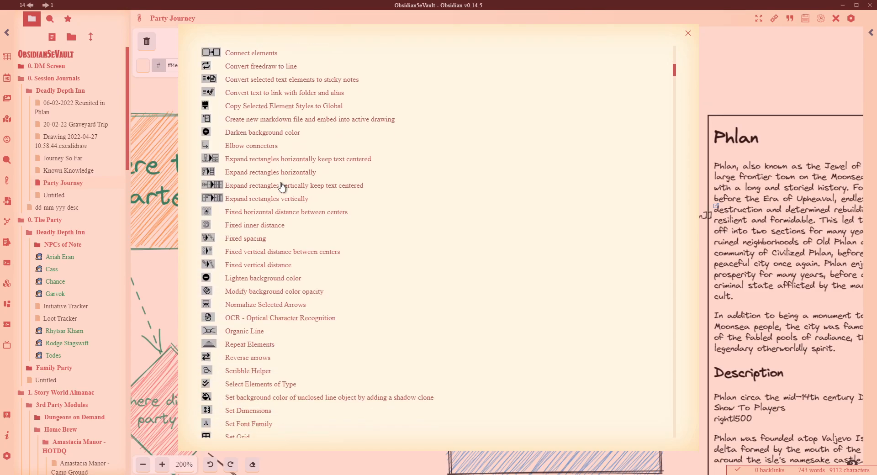
{"action": "scroll", "coordinate": [320, 313], "scroll_direction": "up", "scroll_amount": 8}
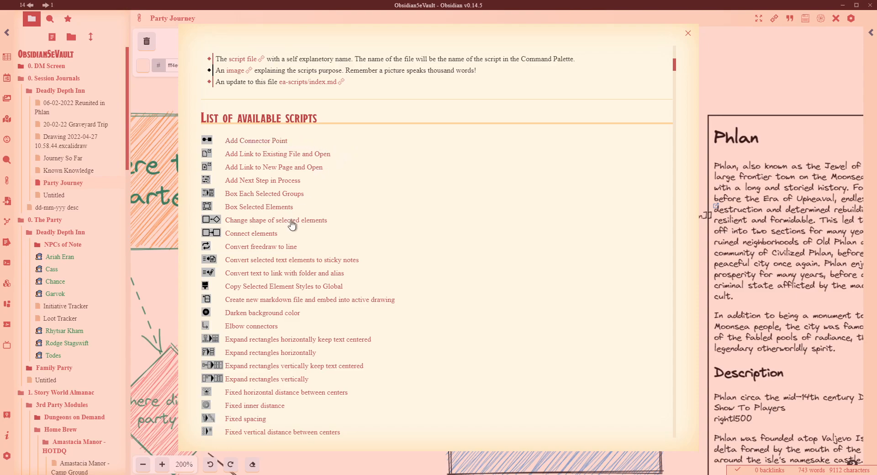
{"action": "left_click", "coordinate": [688, 33]}
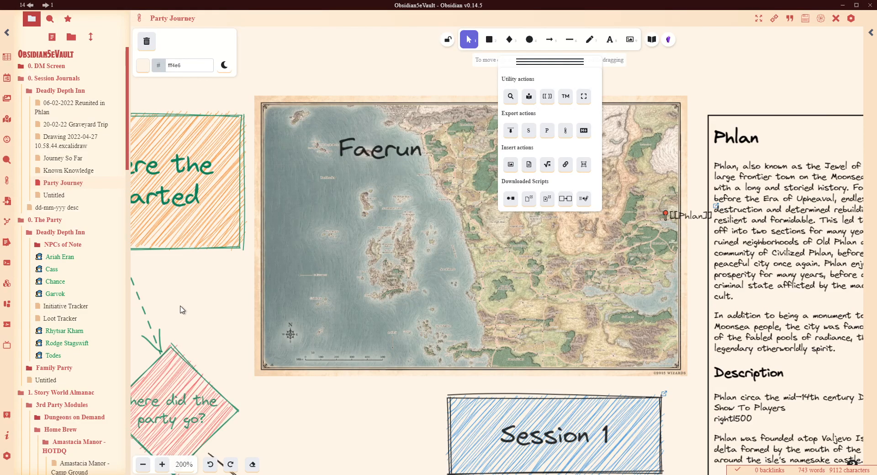
Search the available commands for "reload" to find the Reload app without saving command
{"action": "left_click", "coordinate": [7, 263]}
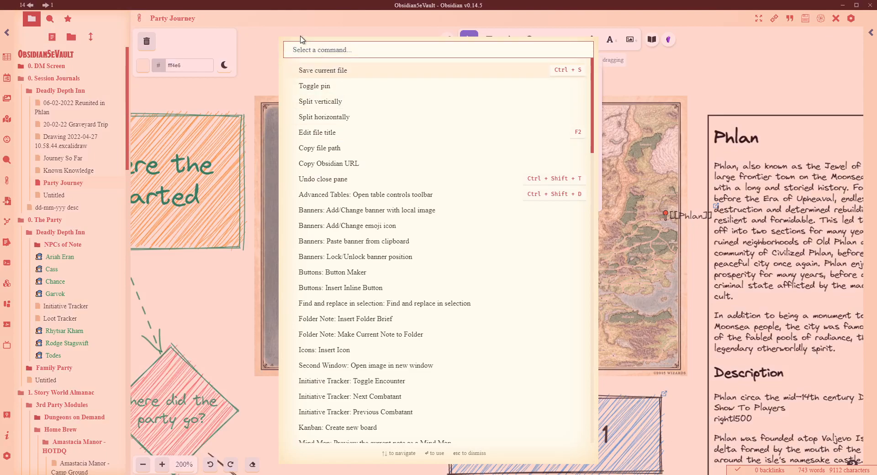
{"action": "type", "text": "restart"}
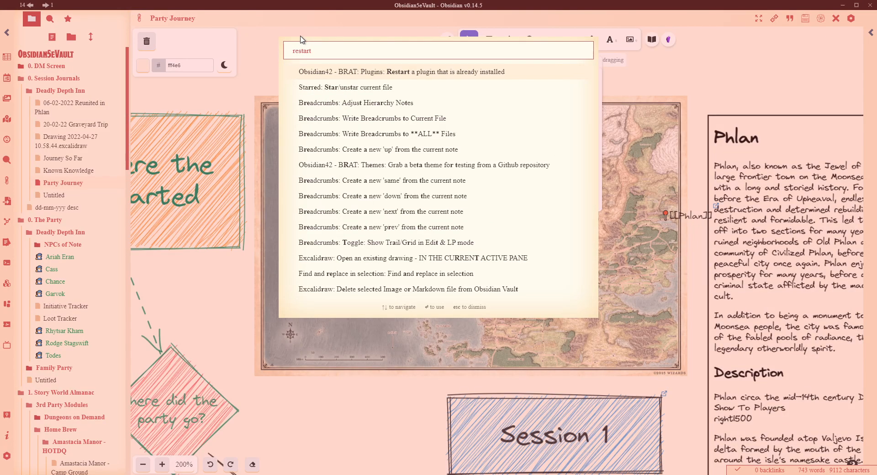
{"action": "key", "text": "BackSpace"}
{"action": "key", "text": "BackSpace"}
{"action": "key", "text": "BackSpace"}
{"action": "key", "text": "BackSpace"}
{"action": "key", "text": "BackSpace"}
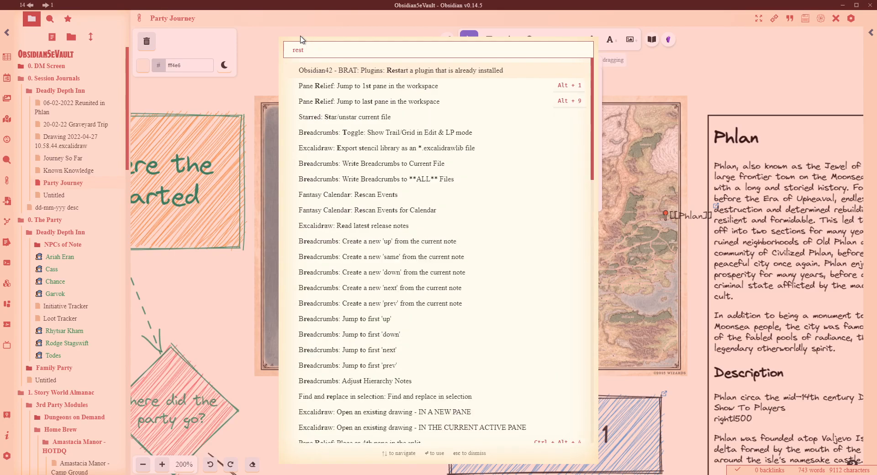
{"action": "type", "text": "load"}
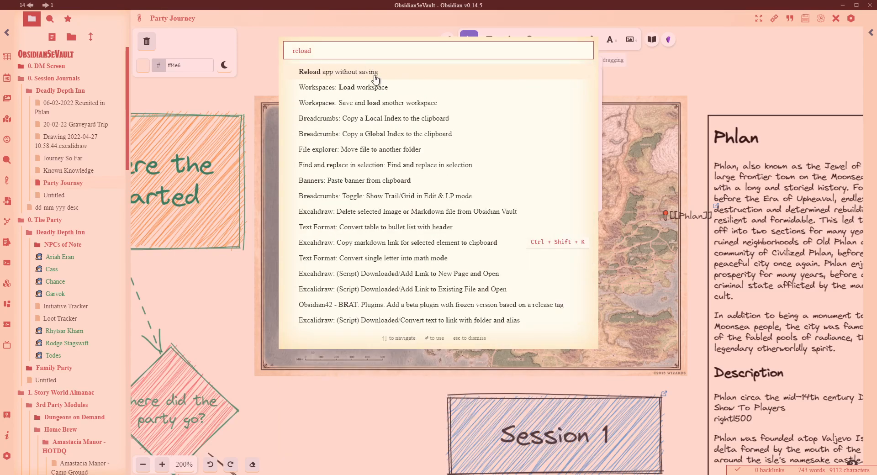
{"action": "left_click", "coordinate": [346, 73]}
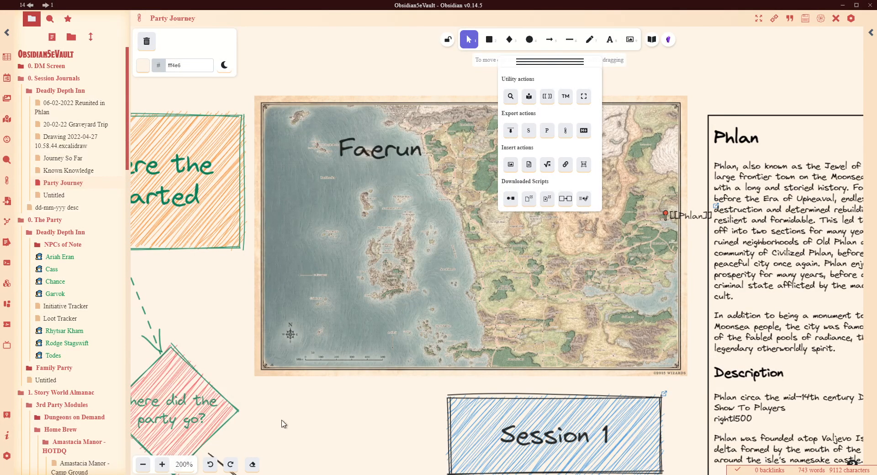
Draw two blue hatched rectangles with dotted outlines side by side in the empty space above the Faerun map
{"action": "scroll", "coordinate": [274, 417], "scroll_direction": "down", "scroll_amount": 2}
{"action": "scroll", "coordinate": [310, 396], "scroll_direction": "down", "scroll_amount": 10, "text": "ctrl"}
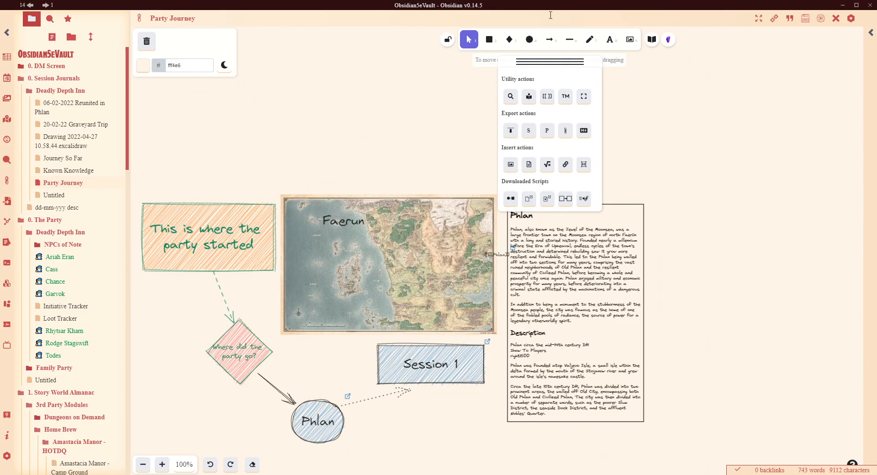
{"action": "left_click", "coordinate": [489, 39]}
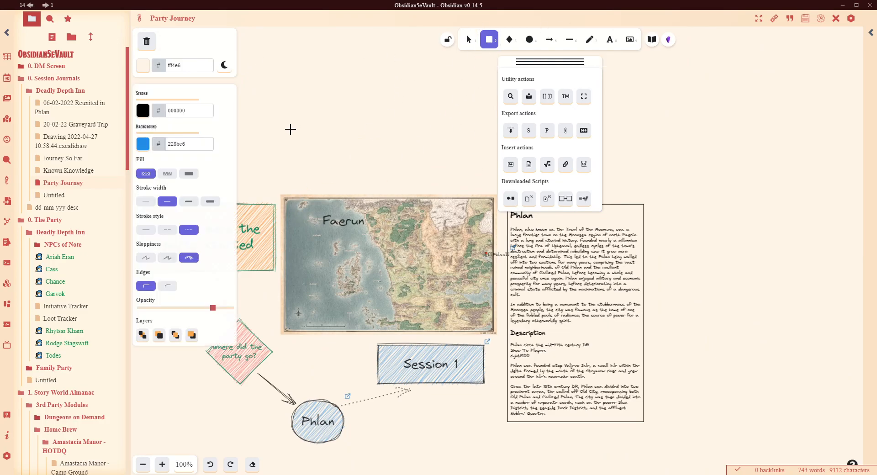
{"action": "left_click_drag", "start_coordinate": [307, 105], "coordinate": [374, 150]}
{"action": "left_click", "coordinate": [489, 39]}
{"action": "left_click_drag", "start_coordinate": [422, 104], "coordinate": [481, 160]}
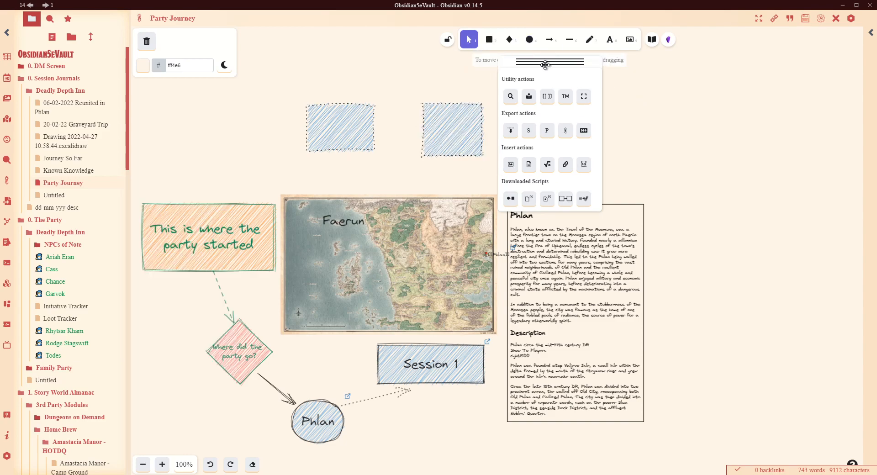
Move the floating Excalidraw tools clear of the drawing and connect the two new rectangles with an arrow using a downloaded script
{"action": "left_click_drag", "start_coordinate": [541, 61], "coordinate": [725, 85]}
{"action": "left_click_drag", "start_coordinate": [506, 91], "coordinate": [284, 160]}
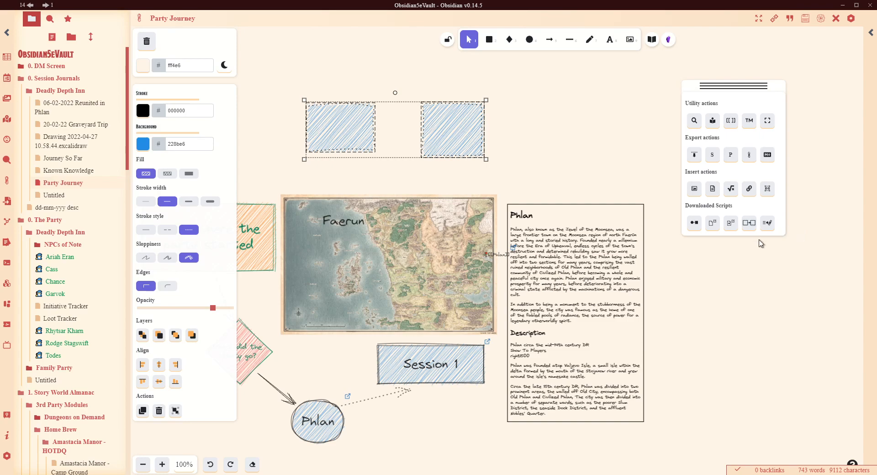
{"action": "left_click", "coordinate": [715, 226]}
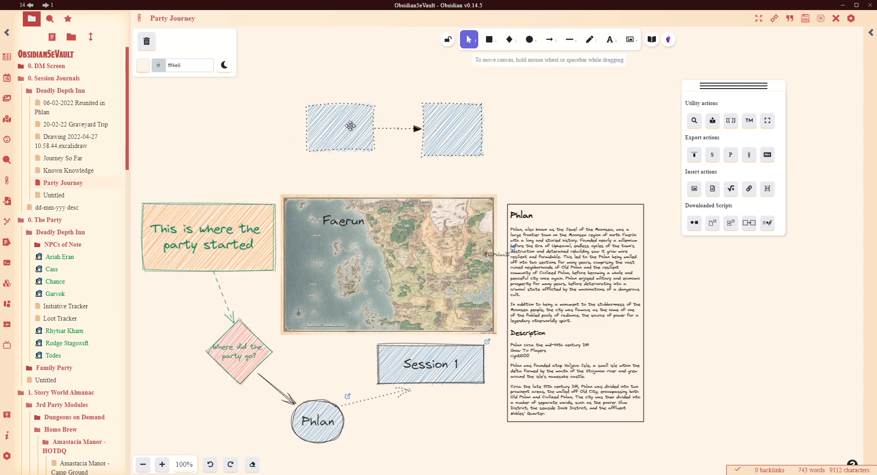
Move the second rectangle farther right and slightly lower to test the attached connector arrow
{"action": "left_click_drag", "start_coordinate": [456, 133], "coordinate": [484, 133]}
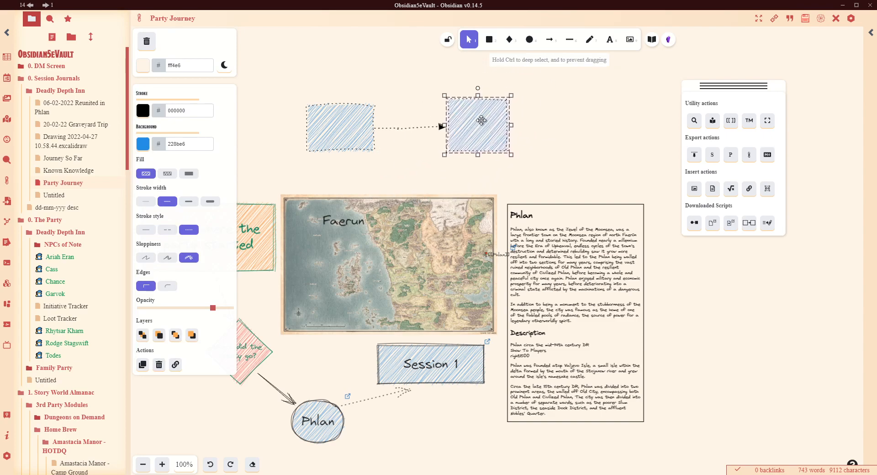
{"action": "left_click_drag", "start_coordinate": [548, 84], "coordinate": [276, 188]}
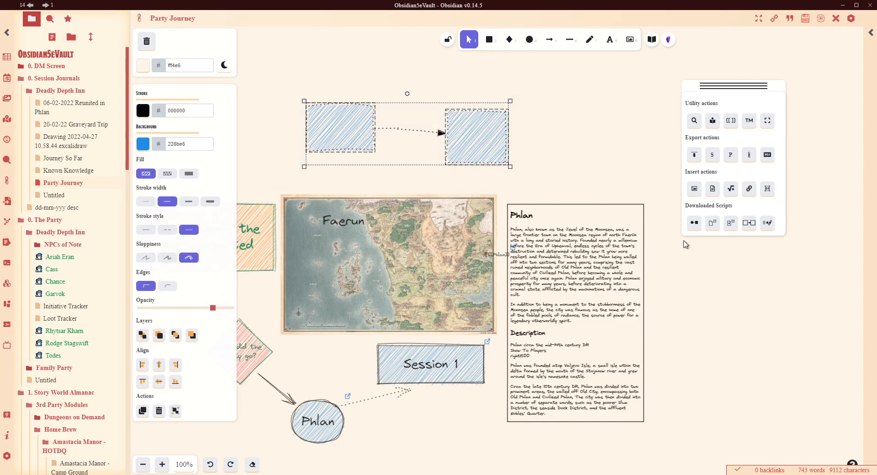
{"action": "left_click", "coordinate": [694, 223]}
{"action": "left_click_drag", "start_coordinate": [339, 136], "coordinate": [339, 137]}
{"action": "left_click", "coordinate": [543, 143]}
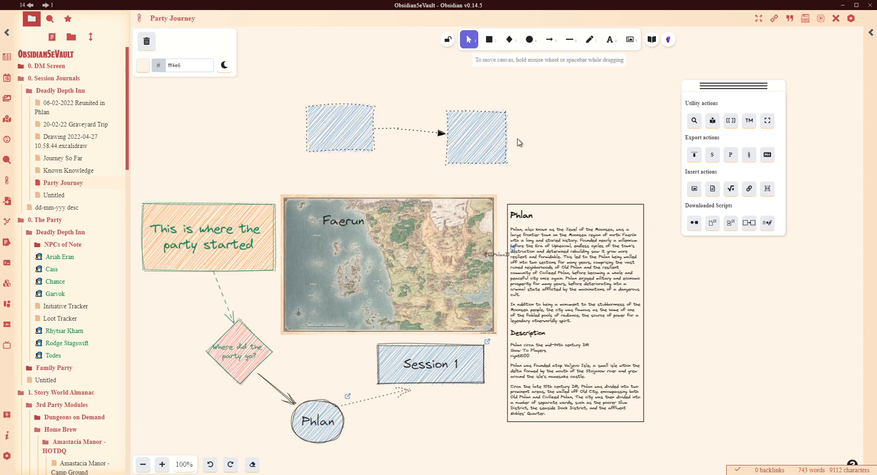
{"action": "left_click", "coordinate": [322, 138]}
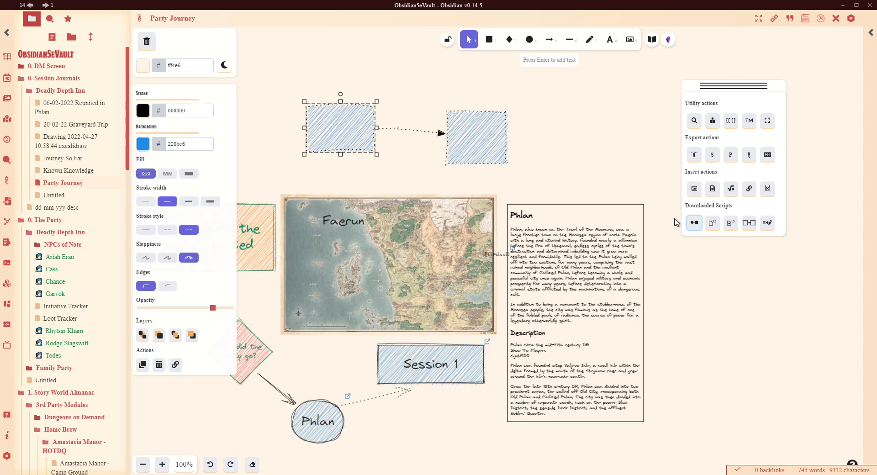
{"action": "left_click", "coordinate": [558, 152]}
{"action": "left_click", "coordinate": [488, 139]}
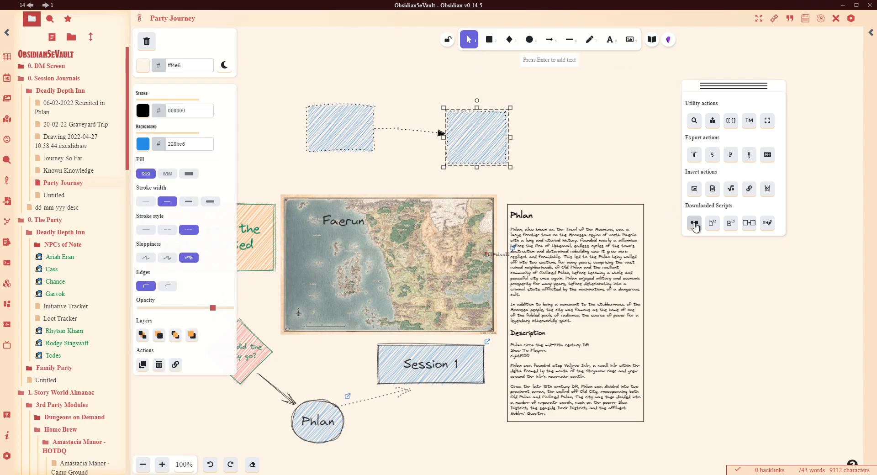
{"action": "left_click", "coordinate": [618, 163]}
{"action": "left_click_drag", "start_coordinate": [479, 153], "coordinate": [511, 159]}
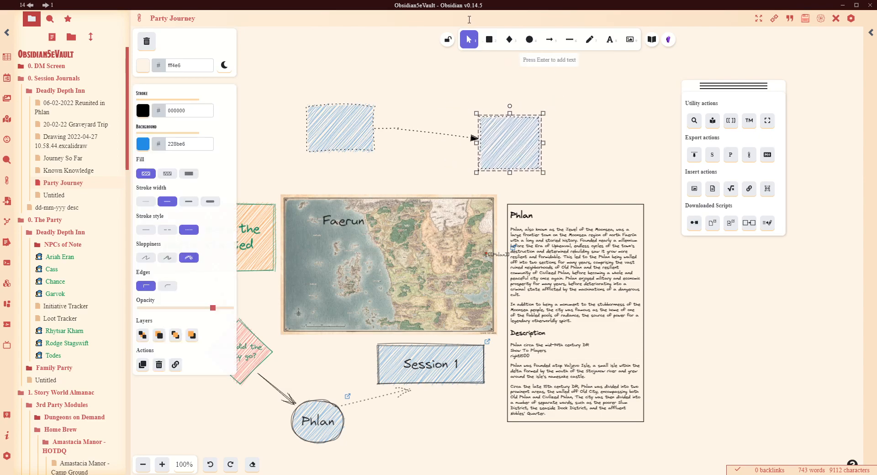
Draw a third blue rectangle to the right of the connected pair and shift it slightly closer to them
{"action": "left_click", "coordinate": [489, 39]}
{"action": "left_click_drag", "start_coordinate": [576, 98], "coordinate": [632, 157]}
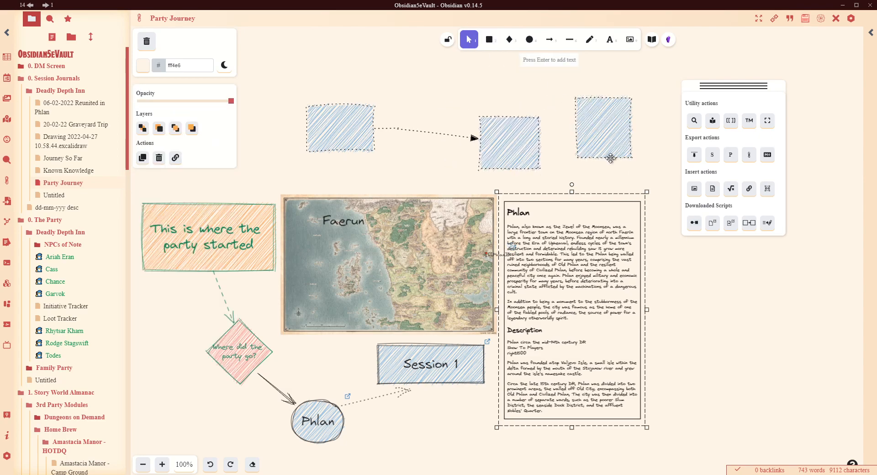
{"action": "left_click", "coordinate": [614, 139]}
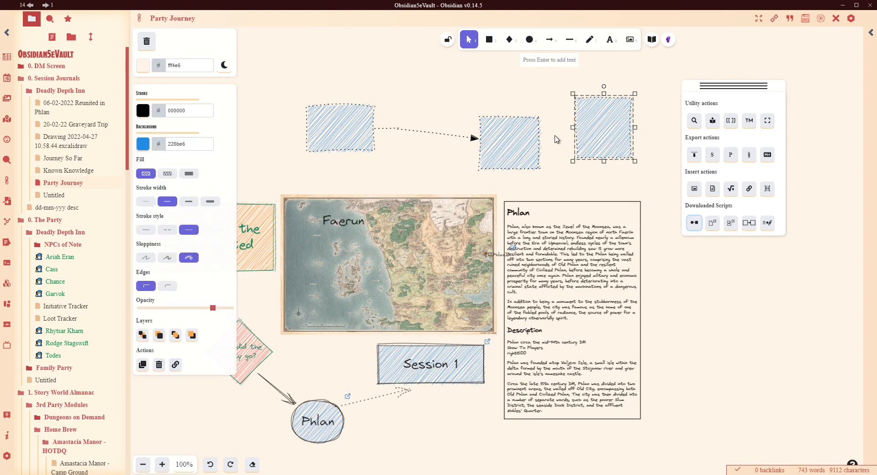
{"action": "left_click", "coordinate": [649, 132]}
{"action": "mouse_move", "coordinate": [594, 115]}
{"action": "left_mouse_down"}
{"action": "mouse_move", "coordinate": [608, 131]}
{"action": "mouse_move", "coordinate": [583, 119]}
{"action": "left_mouse_up"}
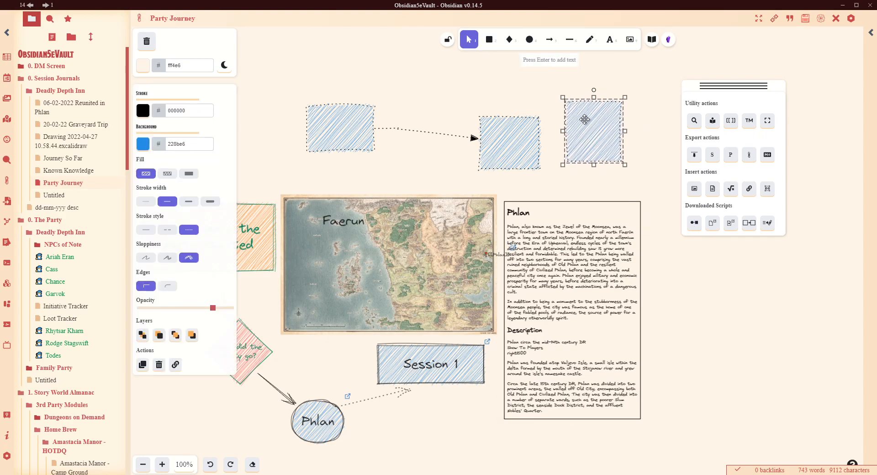
Link the third rectangle to the existing Faerun note Phlan.md with the downloaded link script, and close the note pane it opens
{"action": "left_click", "coordinate": [710, 224]}
{"action": "left_click", "coordinate": [713, 224]}
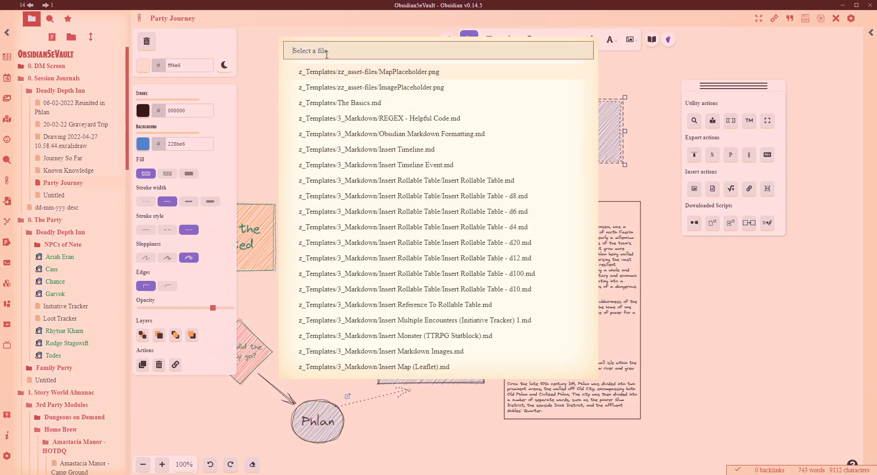
{"action": "type", "text": "p"}
{"action": "key", "text": "BackSpace"}
{"action": "type", "text": "P"}
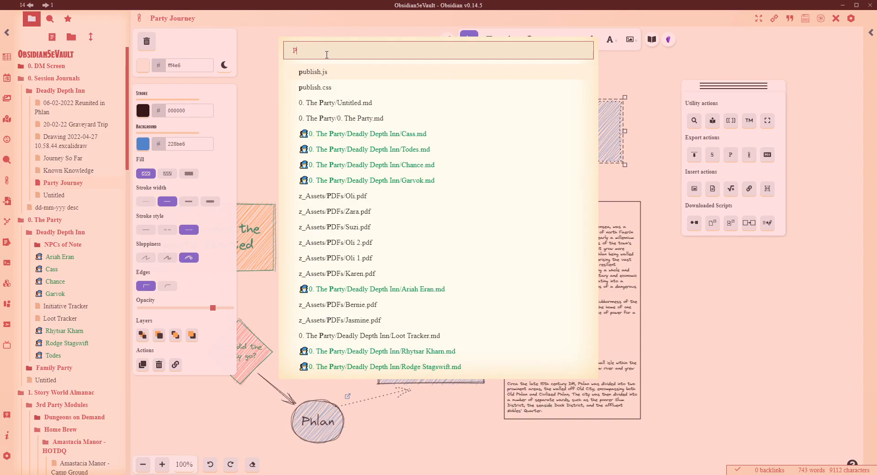
{"action": "type", "text": "hlan"}
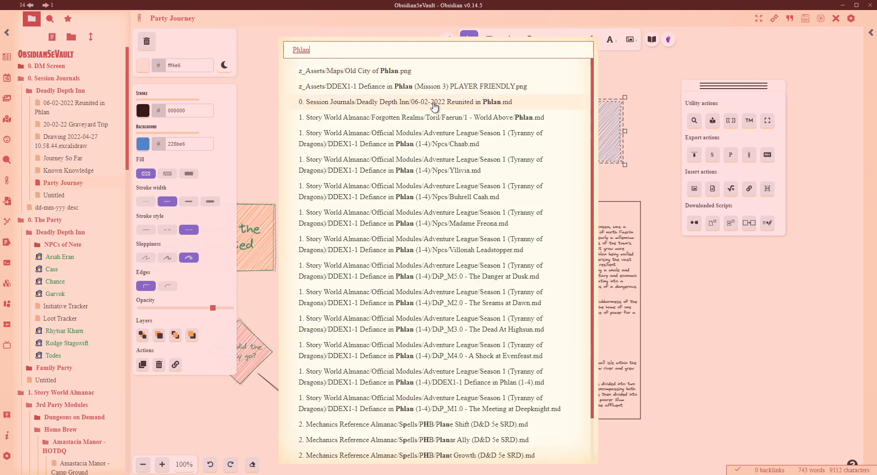
{"action": "left_click", "coordinate": [442, 117]}
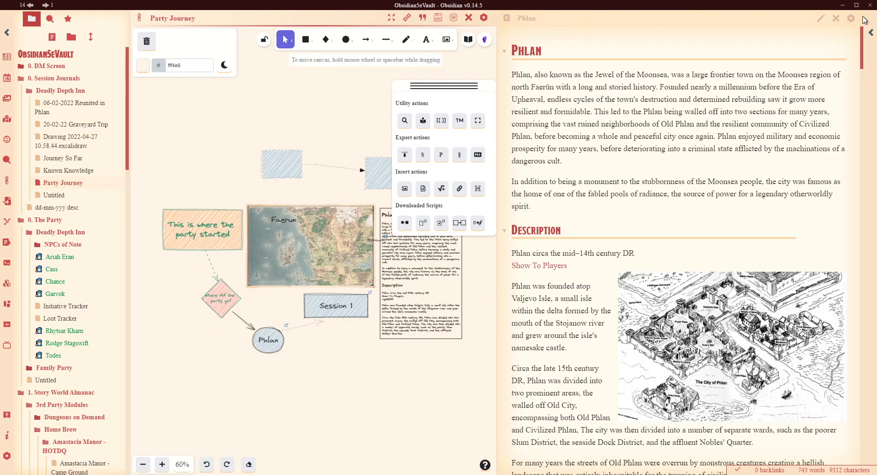
{"action": "left_click", "coordinate": [835, 19]}
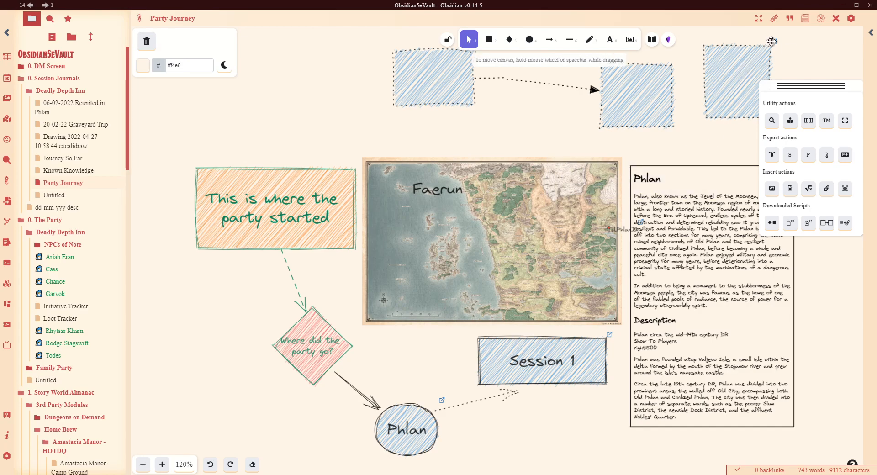
{"action": "mouse_move", "coordinate": [776, 47]}
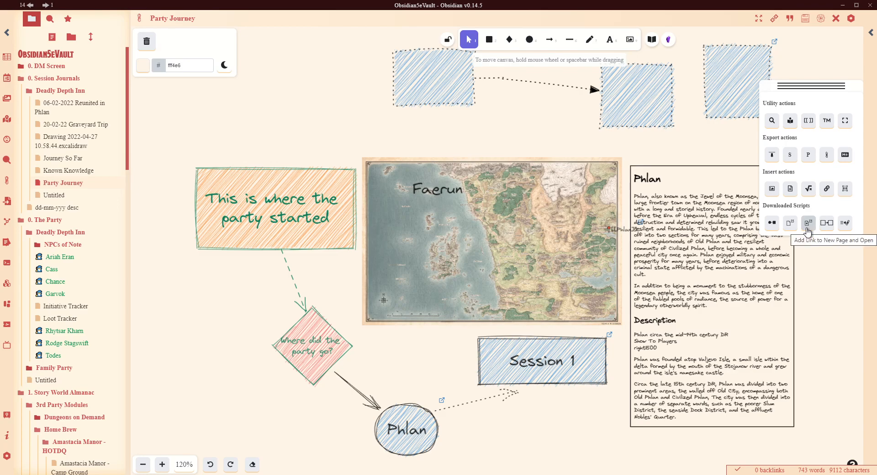
Open the online Excalidraw Libraries directory from the drawing's shape library and look through the public libraries on offer
{"action": "scroll", "coordinate": [236, 315], "scroll_direction": "down", "scroll_amount": 3}
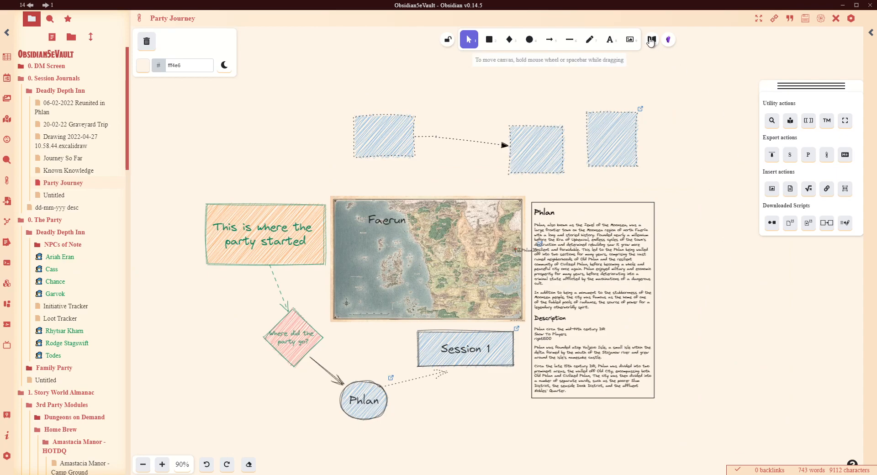
{"action": "left_click", "coordinate": [652, 40]}
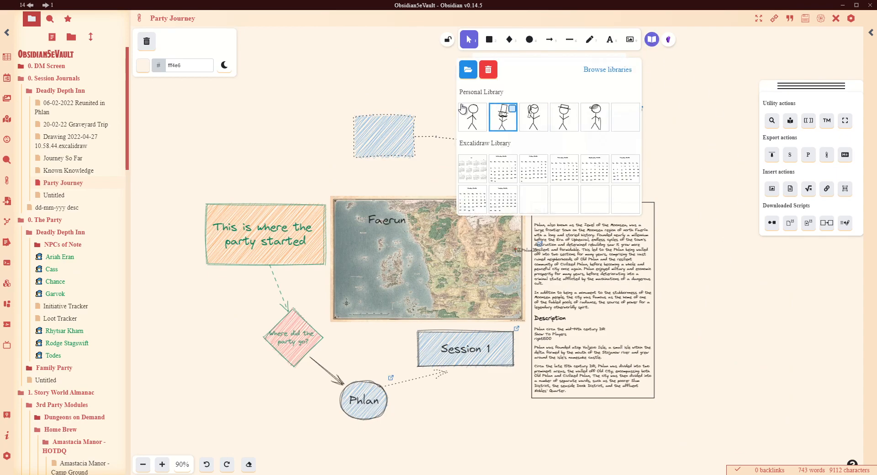
{"action": "left_click", "coordinate": [608, 70]}
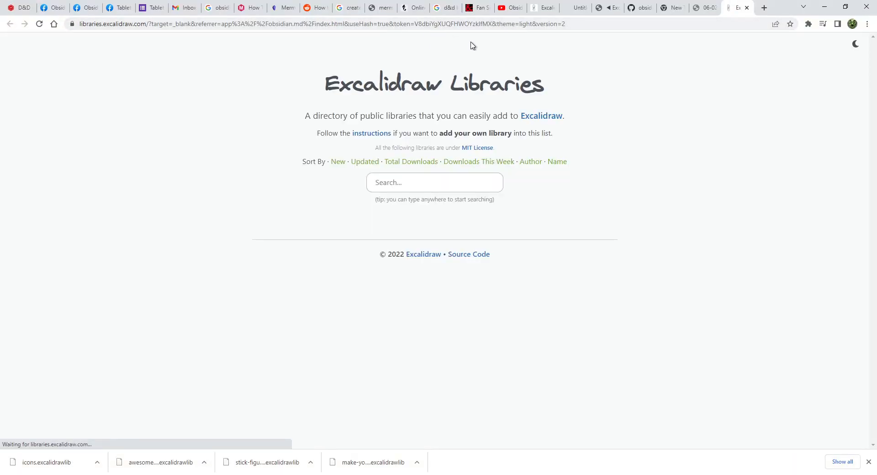
{"action": "scroll", "coordinate": [720, 223], "scroll_direction": "down", "scroll_amount": 2}
{"action": "scroll", "coordinate": [720, 224], "scroll_direction": "down", "scroll_amount": 10}
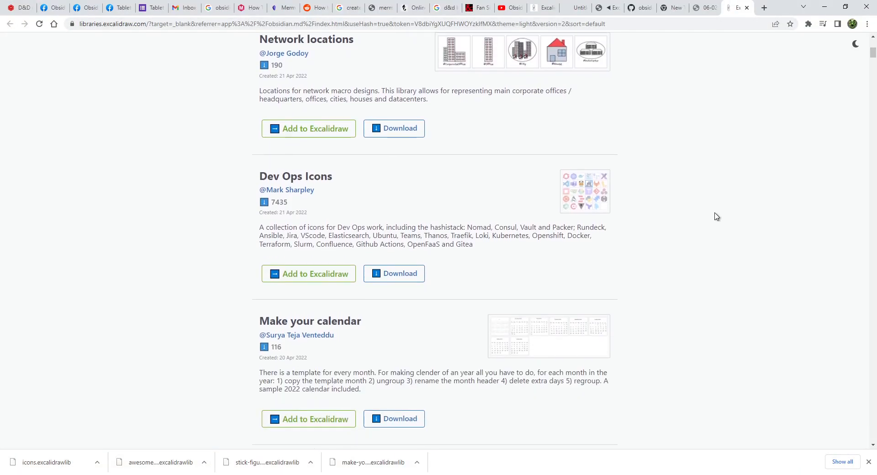
{"action": "scroll", "coordinate": [715, 216], "scroll_direction": "down", "scroll_amount": 6}
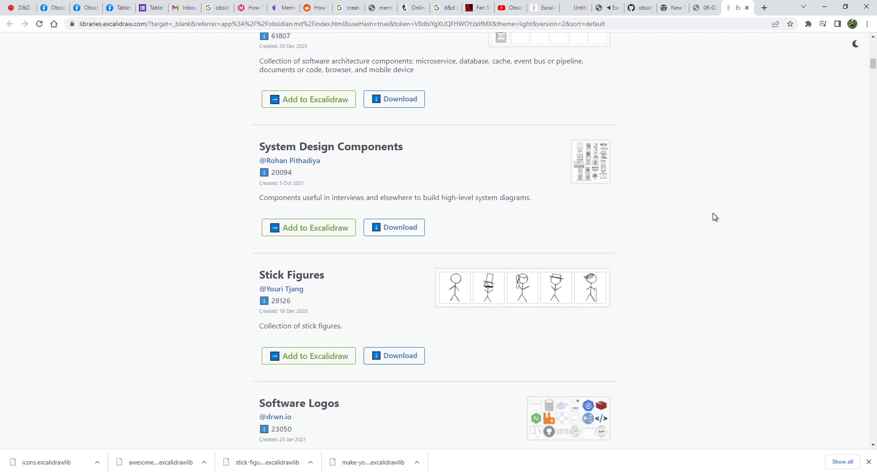
{"action": "scroll", "coordinate": [709, 218], "scroll_direction": "down", "scroll_amount": 8}
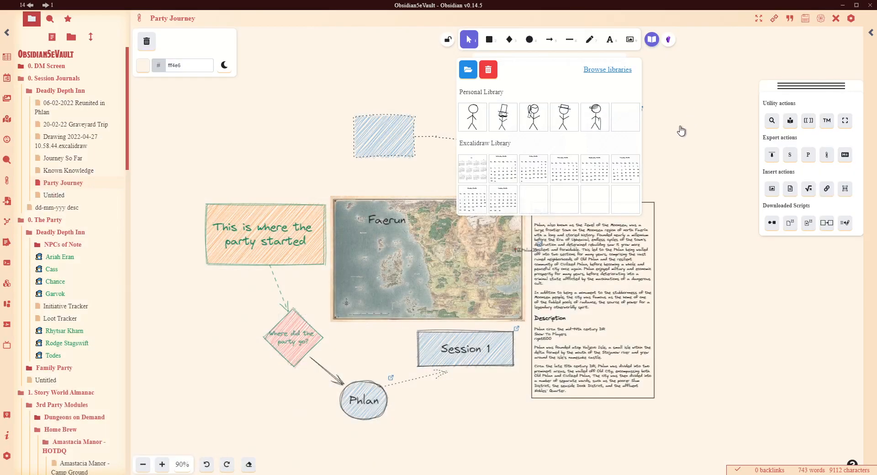
Switch back to Obsidian, load icons.excalidrawlib from Downloads into the shape library, and look through the added icons
{"action": "left_click", "coordinate": [824, 6]}
{"action": "left_click", "coordinate": [468, 69]}
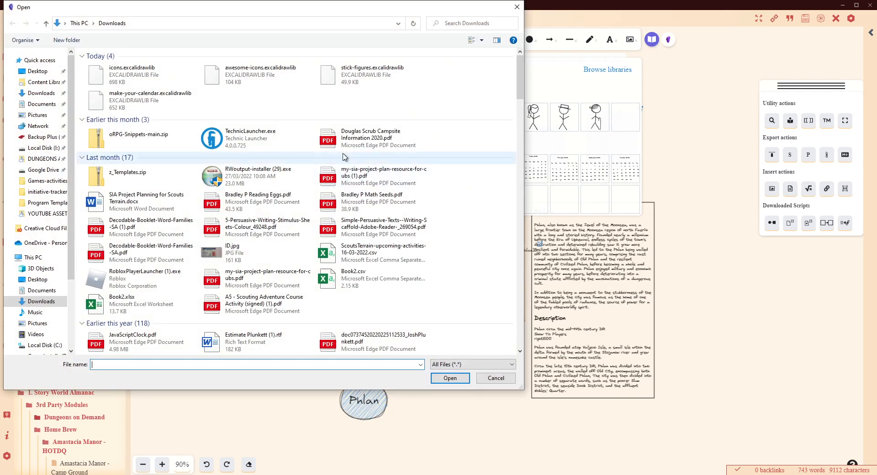
{"action": "double_click", "coordinate": [134, 79]}
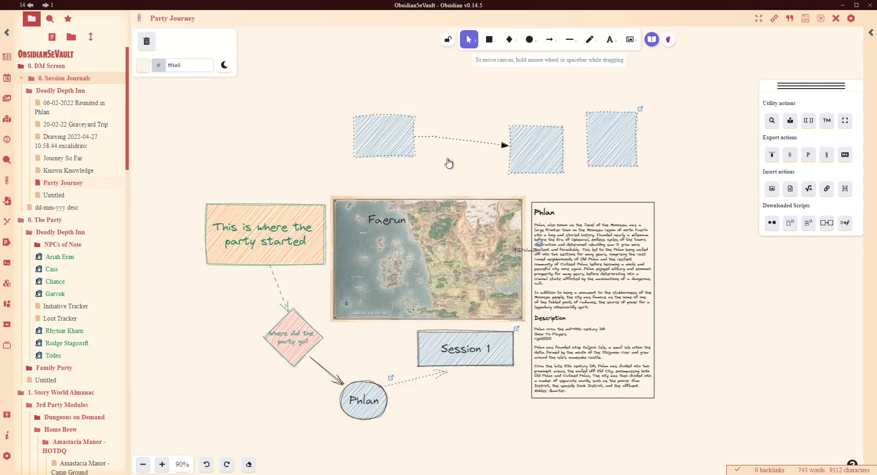
{"action": "scroll", "coordinate": [624, 192], "scroll_direction": "down", "scroll_amount": 5}
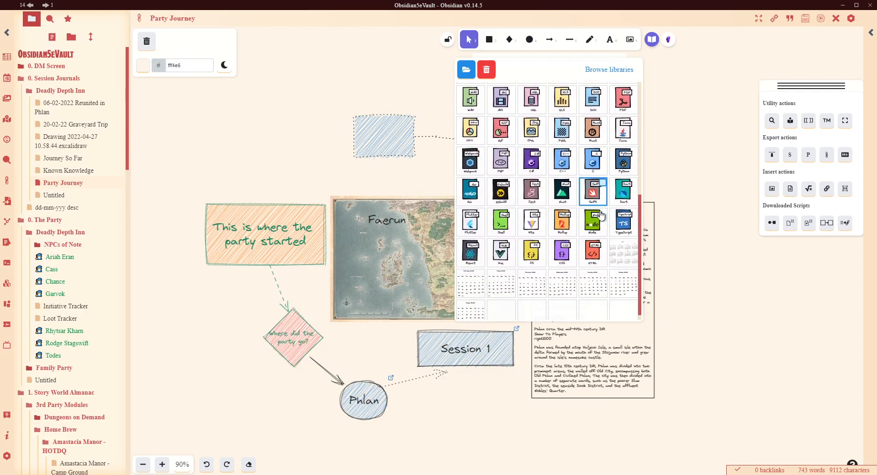
{"action": "scroll", "coordinate": [602, 221], "scroll_direction": "up", "scroll_amount": 5}
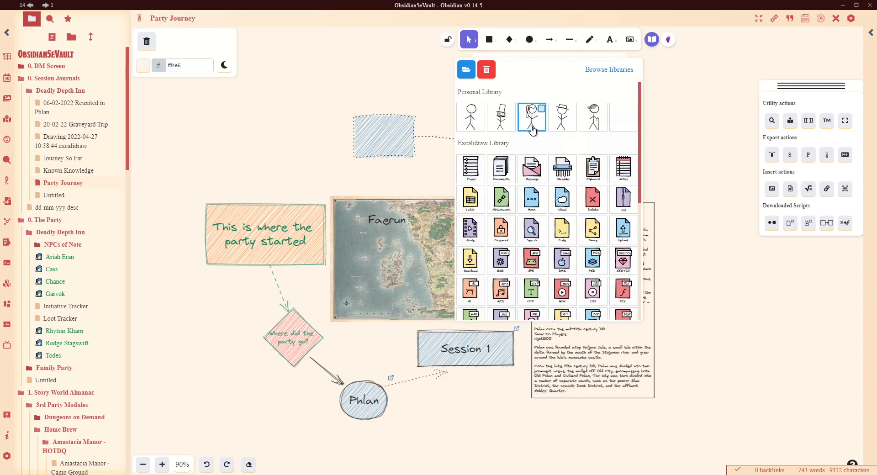
Insert the top-hat stick figure from the personal shape library and place it left of the upper blue rectangles
{"action": "left_click", "coordinate": [500, 120]}
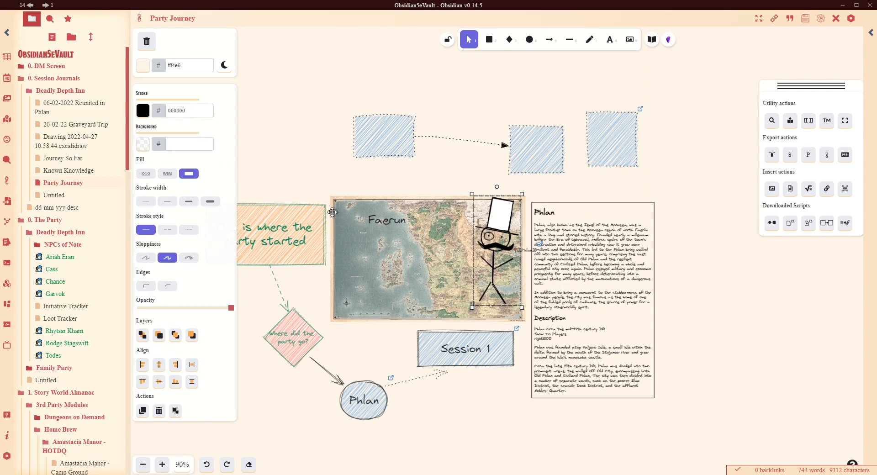
{"action": "left_click_drag", "start_coordinate": [455, 217], "coordinate": [266, 99]}
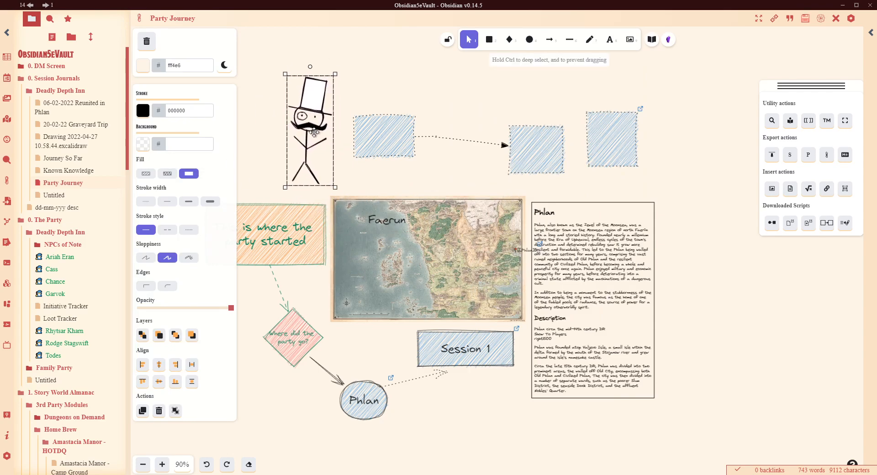
Load a second downloaded library file of grey icons into the personal shape library
{"action": "left_click", "coordinate": [652, 39]}
{"action": "left_click", "coordinate": [652, 39]}
{"action": "left_click", "coordinate": [651, 40]}
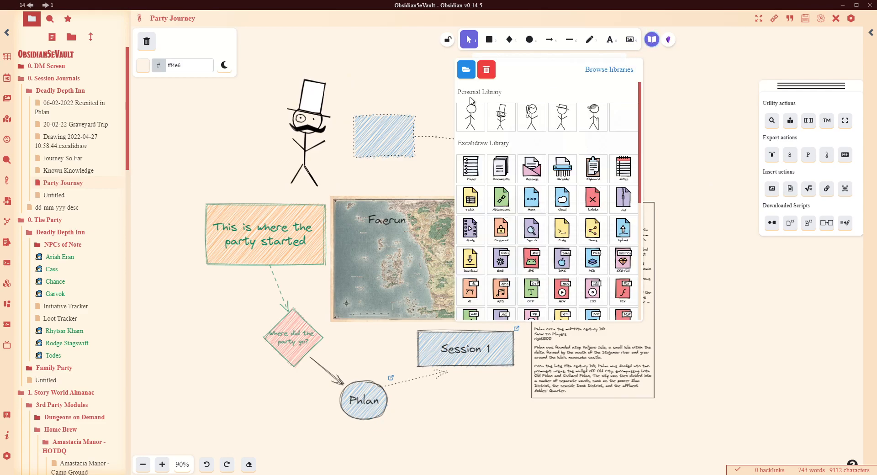
{"action": "left_click", "coordinate": [466, 69]}
{"action": "double_click", "coordinate": [224, 75]}
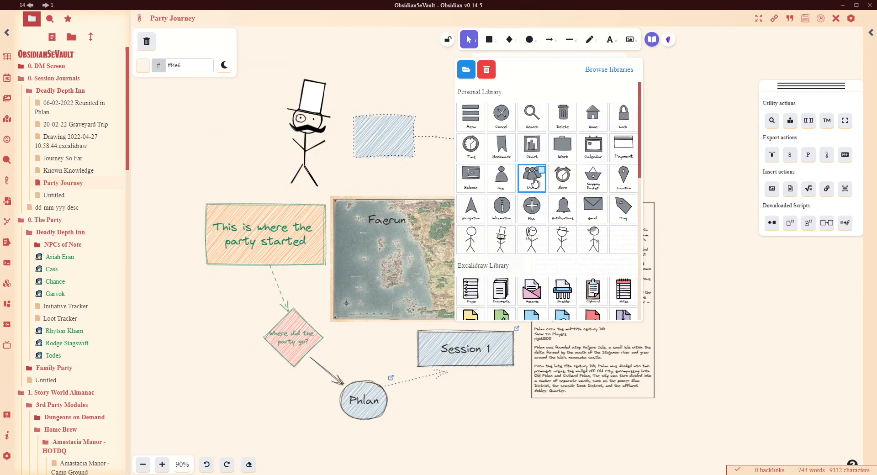
Insert the Users icon from the personal library and place its people symbol above the arrow between the upper rectangles
{"action": "left_click", "coordinate": [533, 181]}
{"action": "left_click_drag", "start_coordinate": [496, 242], "coordinate": [460, 116]}
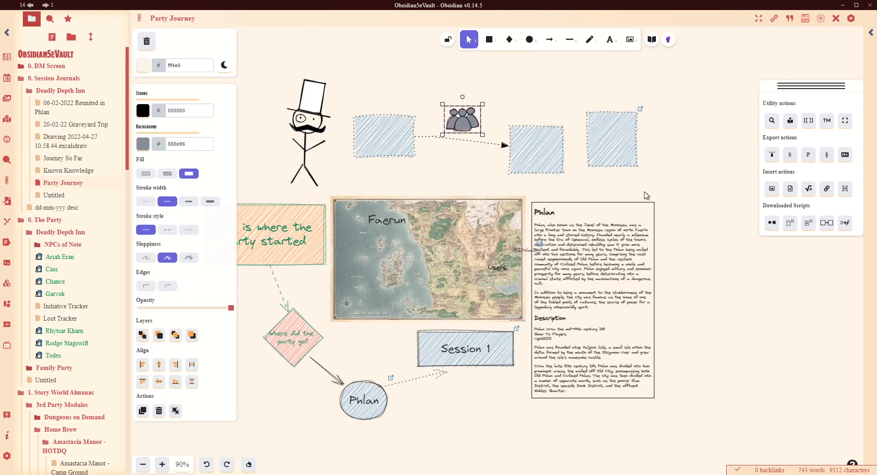
{"action": "left_click", "coordinate": [686, 210]}
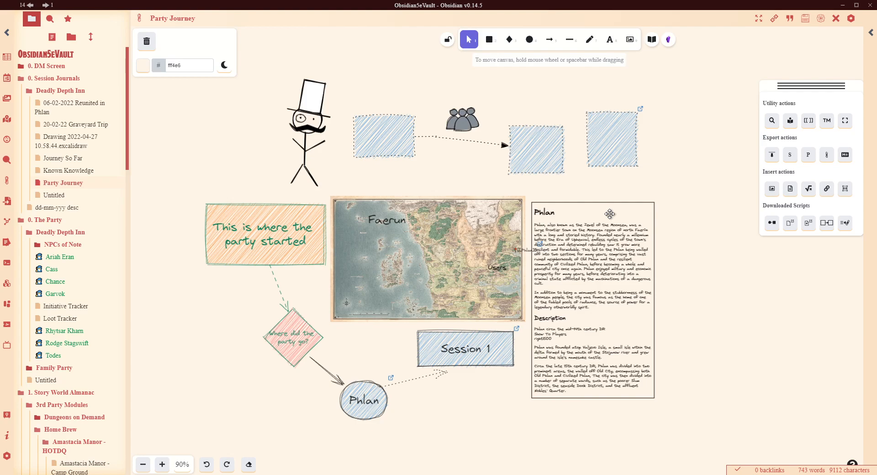
Move the people symbol onto the upper-right corner of the first blue rectangle
{"action": "left_click", "coordinate": [464, 116]}
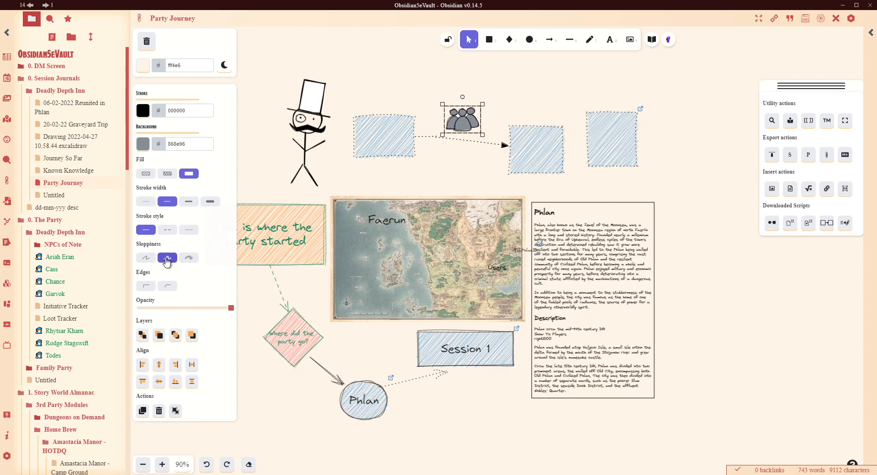
{"action": "left_click", "coordinate": [770, 354]}
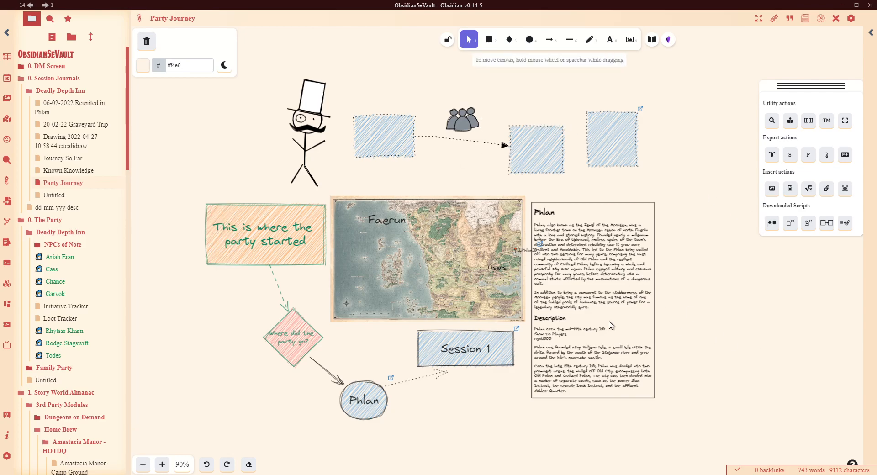
{"action": "left_click_drag", "start_coordinate": [458, 118], "coordinate": [405, 115]}
{"action": "left_click", "coordinate": [477, 184]}
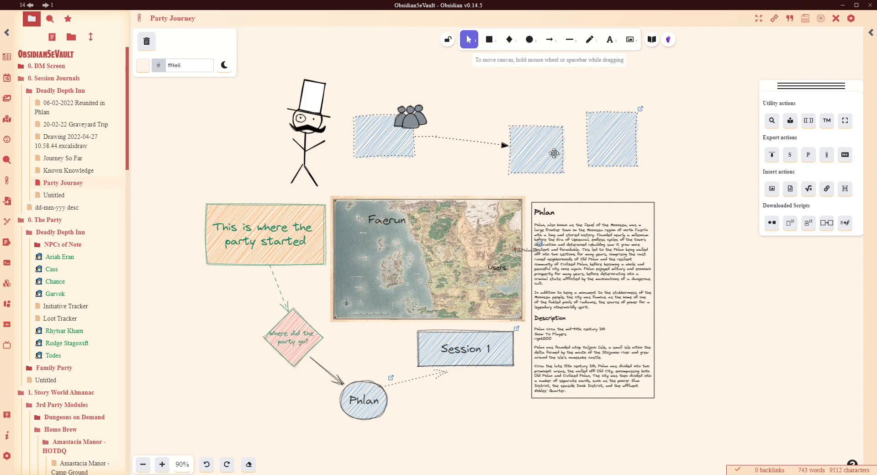
Move the second and third upper blue rectangles left, closer to the first and roughly level with it
{"action": "left_click", "coordinate": [539, 150]}
{"action": "mouse_move", "coordinate": [532, 151]}
{"action": "left_mouse_down"}
{"action": "mouse_move", "coordinate": [477, 141]}
{"action": "mouse_move", "coordinate": [489, 140]}
{"action": "left_mouse_up"}
{"action": "left_click_drag", "start_coordinate": [617, 138], "coordinate": [583, 134]}
{"action": "left_click", "coordinate": [637, 142]}
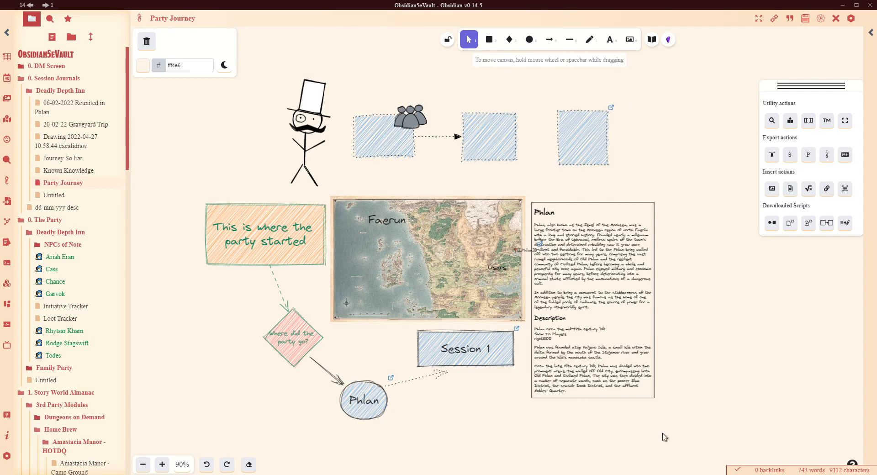
{"action": "left_click", "coordinate": [572, 169]}
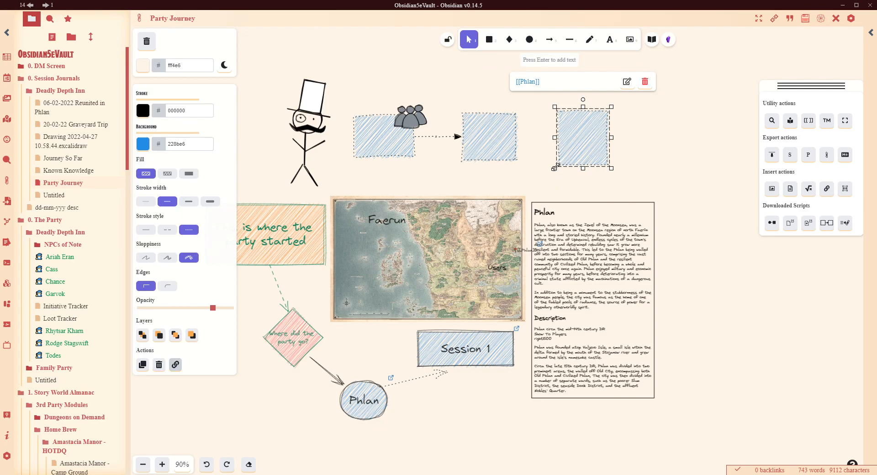
{"action": "left_click", "coordinate": [617, 145]}
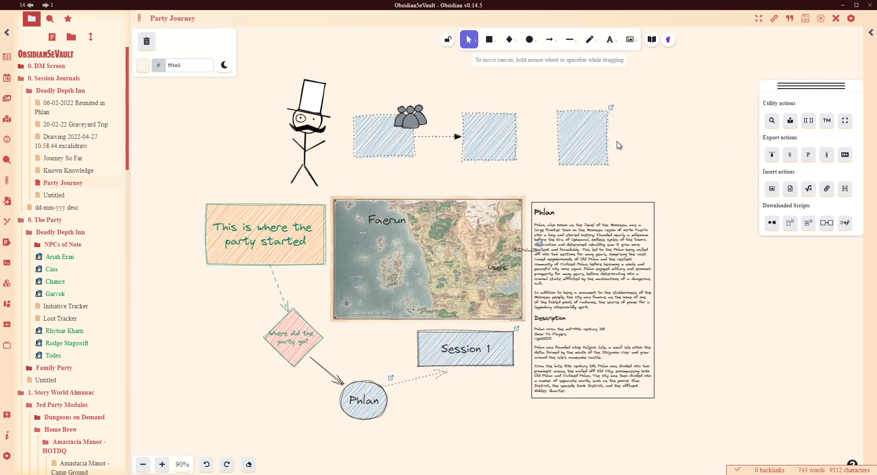
{"action": "left_click", "coordinate": [476, 140]}
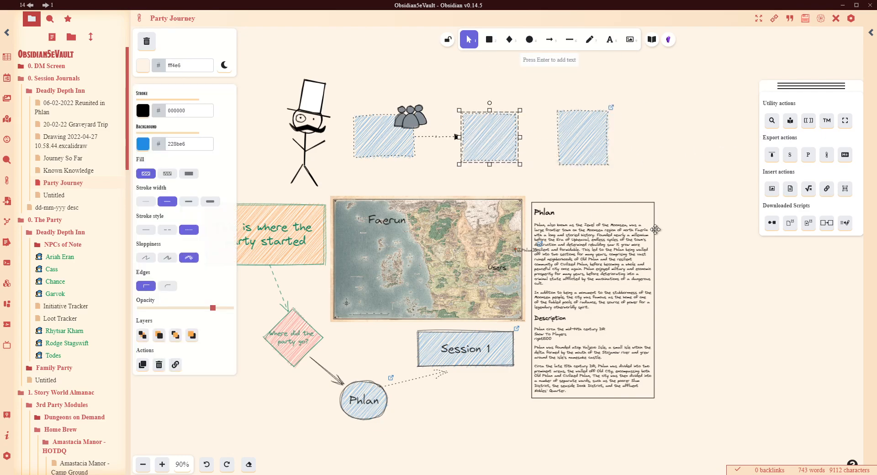
{"action": "left_click", "coordinate": [501, 167]}
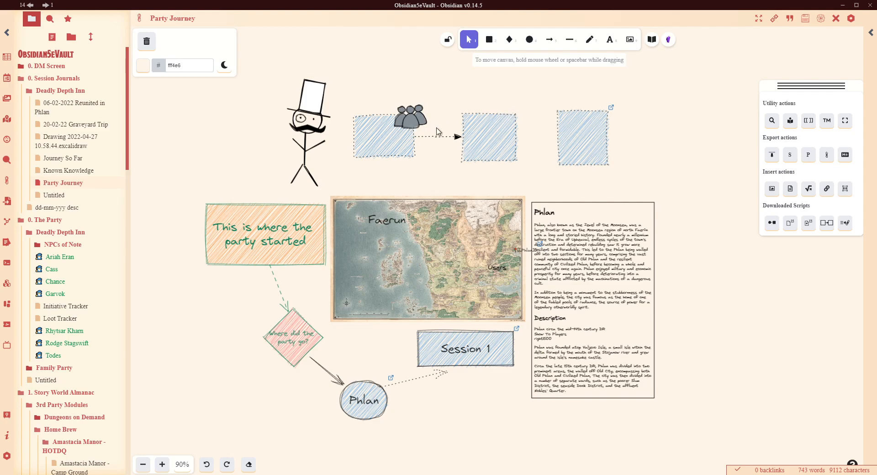
Draw a dotted-outline blue diamond below and to the left of the "Where did the party go?" diamond
{"action": "scroll", "coordinate": [499, 121], "scroll_direction": "down", "scroll_amount": 4}
{"action": "left_click", "coordinate": [509, 39]}
{"action": "left_click_drag", "start_coordinate": [286, 225], "coordinate": [237, 291]}
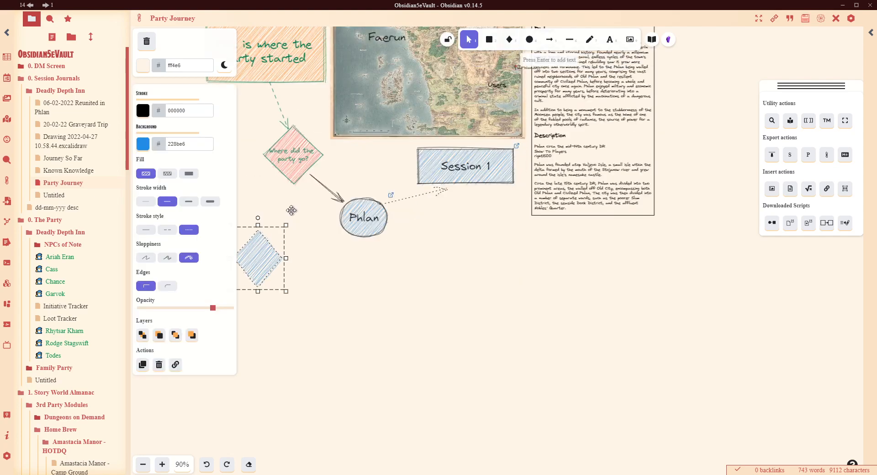
Connect the "Where did the party go?" diamond to the new blue diamond with a dotted arrow, and shift the blue diamond slightly left
{"action": "left_click", "coordinate": [550, 40]}
{"action": "mouse_move", "coordinate": [276, 177]}
{"action": "left_mouse_down"}
{"action": "mouse_move", "coordinate": [259, 247]}
{"action": "mouse_move", "coordinate": [273, 240]}
{"action": "mouse_move", "coordinate": [248, 254]}
{"action": "left_mouse_up"}
{"action": "left_click", "coordinate": [251, 258]}
{"action": "left_click", "coordinate": [444, 316]}
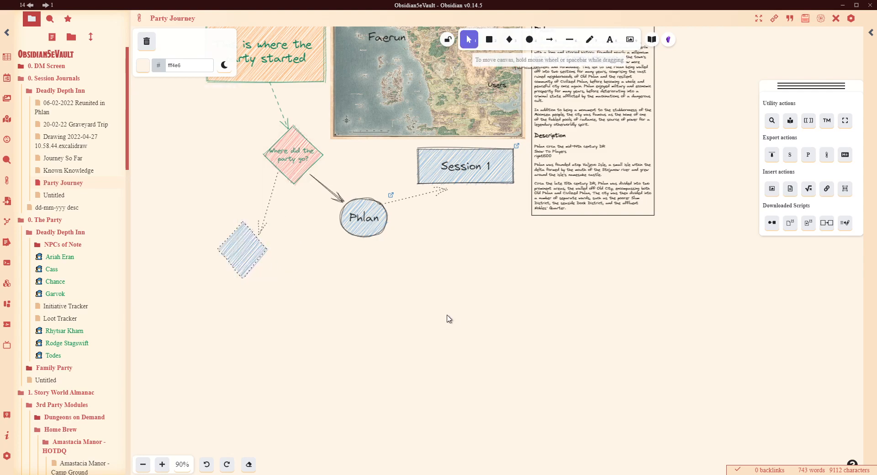
{"action": "scroll", "coordinate": [438, 273], "scroll_direction": "down", "scroll_amount": 1}
{"action": "scroll", "coordinate": [437, 272], "scroll_direction": "up", "scroll_amount": 5}
{"action": "scroll", "coordinate": [437, 292], "scroll_direction": "down", "scroll_amount": 2}
{"action": "key", "text": "ctrl+z"}
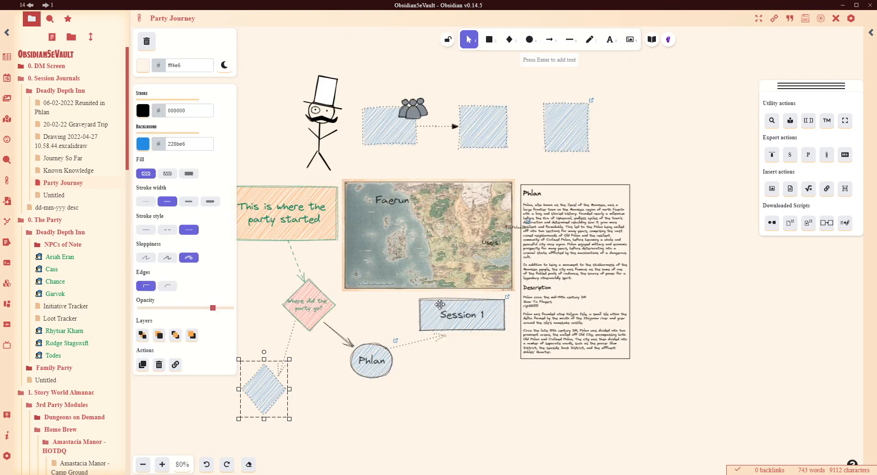
{"action": "left_click", "coordinate": [682, 283]}
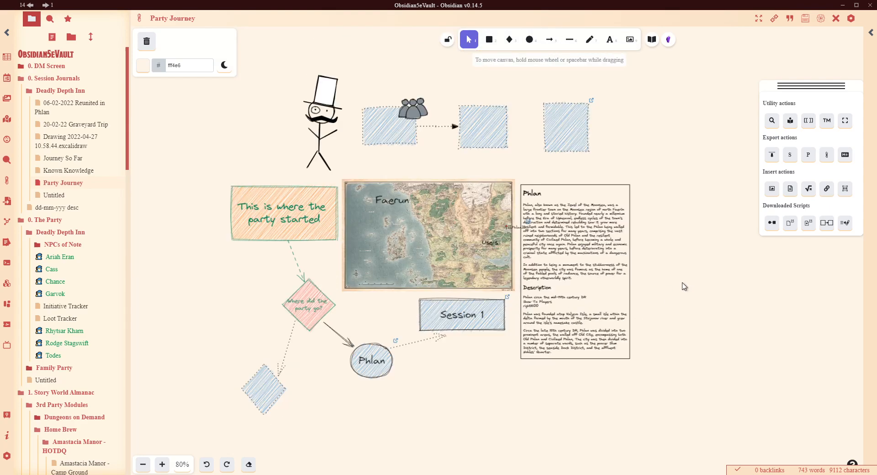